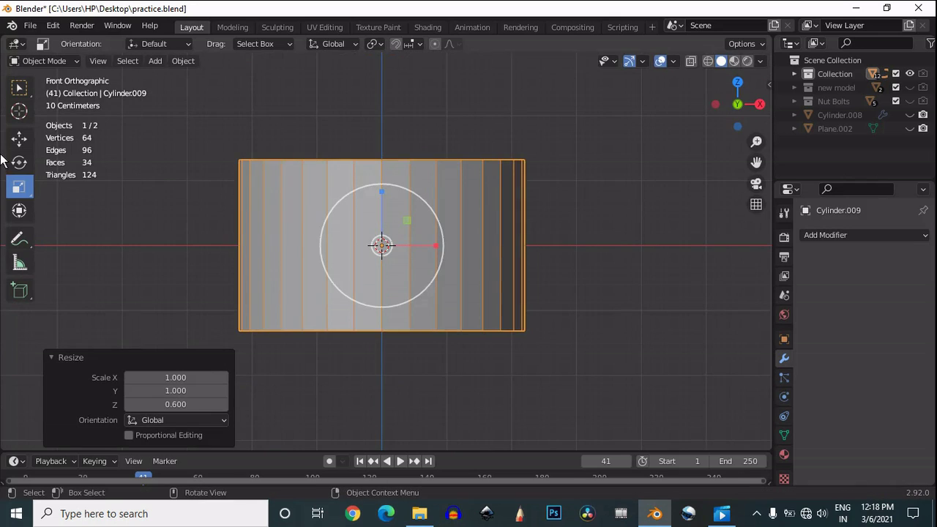
# - Move the existing cylinder up 1.3 m along the Z axis
pyautogui.press('g')
pyautogui.press('z')
pyautogui.click(394, 117)
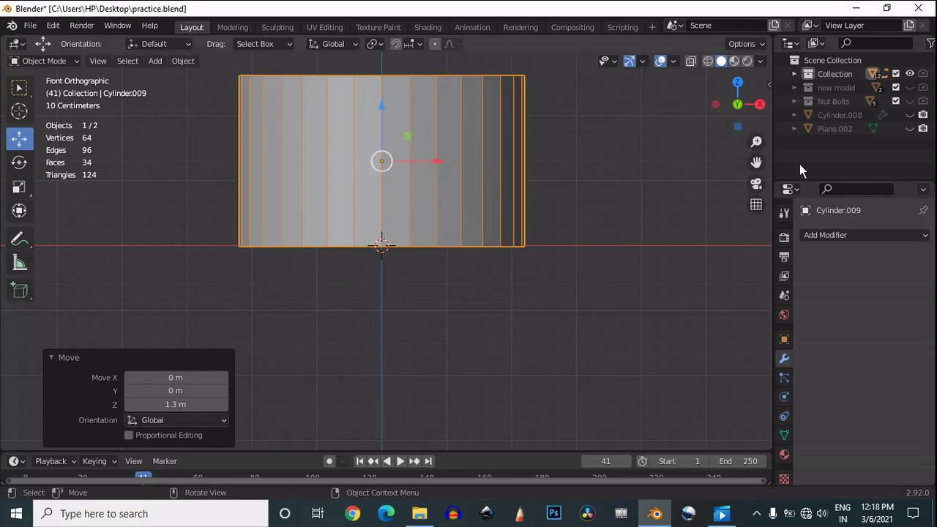
pyautogui.scroll(2, 477, 119)
pyautogui.keyDown('shift'); pyautogui.moveTo(477, 119); pyautogui.dragTo(545, 166, button='middle'); pyautogui.keyUp('shift')
pyautogui.scroll(-2, 478, 193)
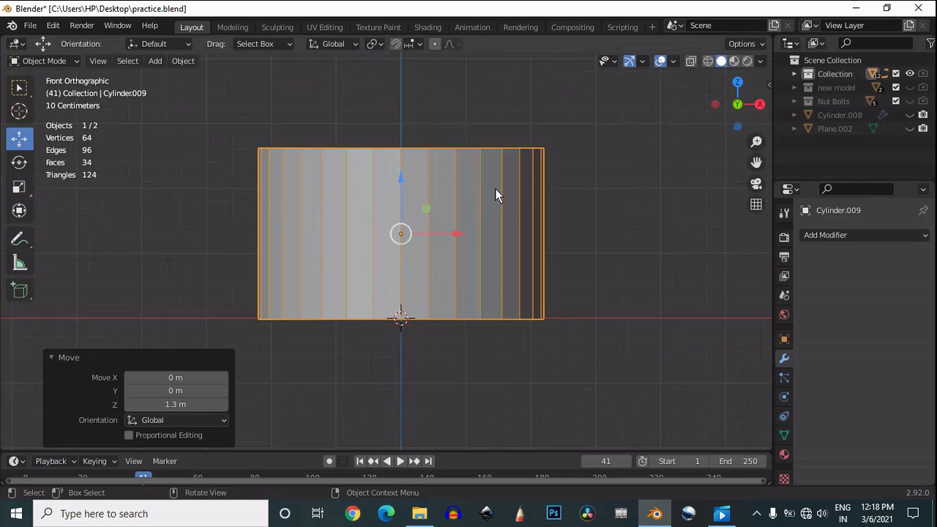
# - Delete the existing cylinder and add a new mesh cylinder with 64 vertices
pyautogui.press('x')
pyautogui.click(497, 189)
pyautogui.hotkey('shift', 'a')
pyautogui.moveTo(439, 200)
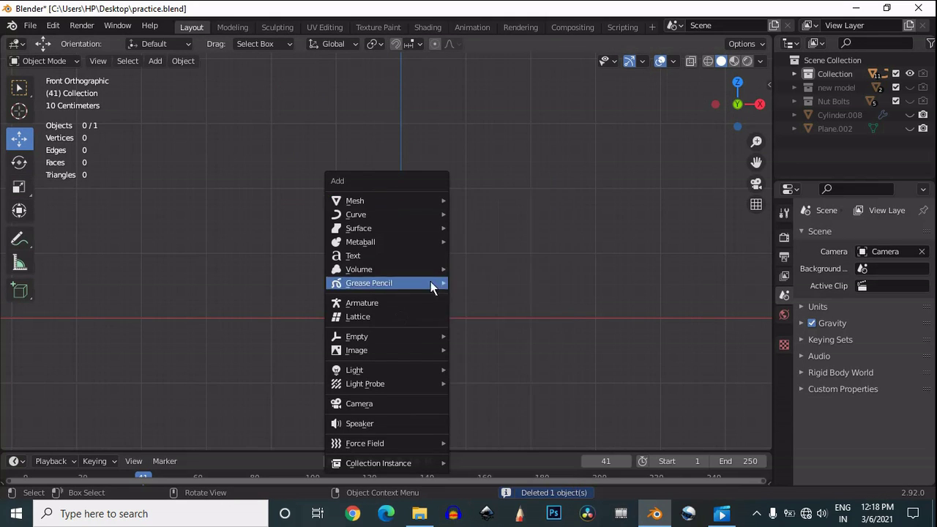
pyautogui.click(487, 270)
pyautogui.click(187, 275)
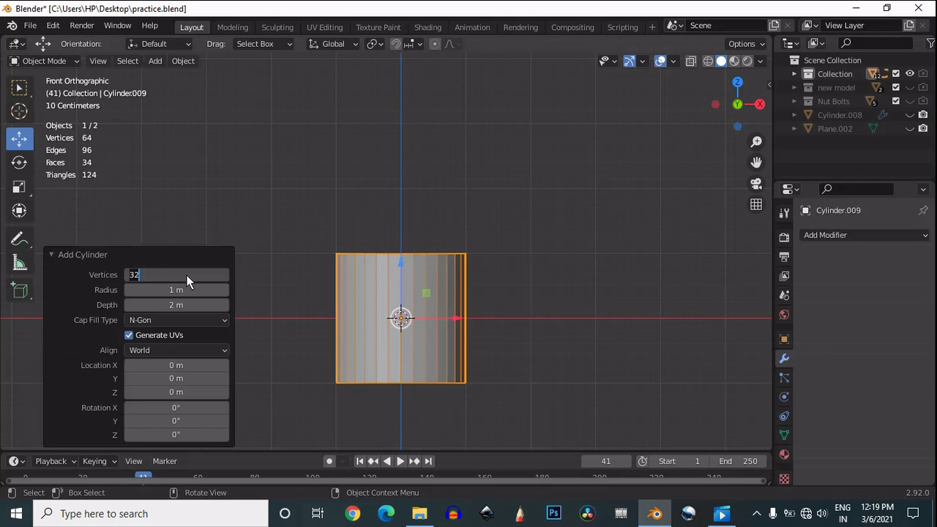
pyautogui.write('64')
pyautogui.press('Return')
# - Raise the new cylinder 1.4 m along Z and scale it uniformly by 1.4
pyautogui.press('g')
pyautogui.click(401, 179)
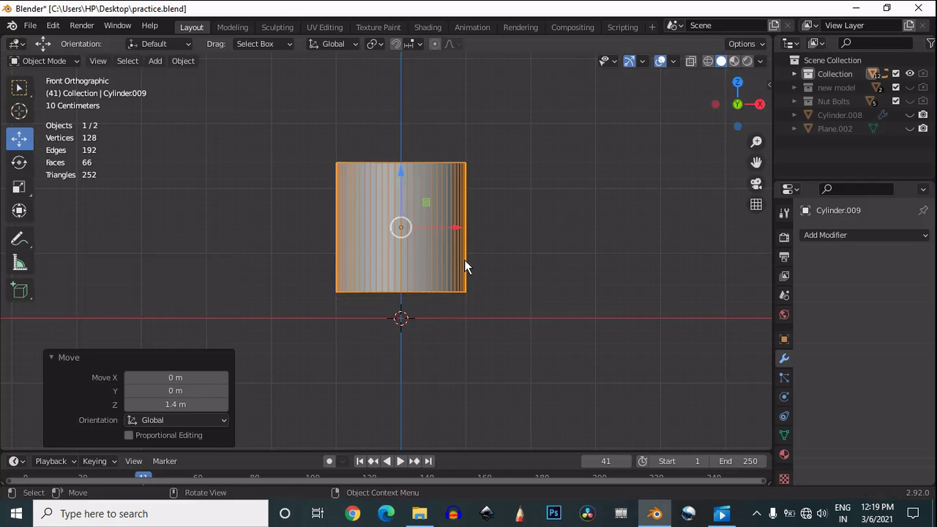
pyautogui.press('s')
pyautogui.click(520, 264)
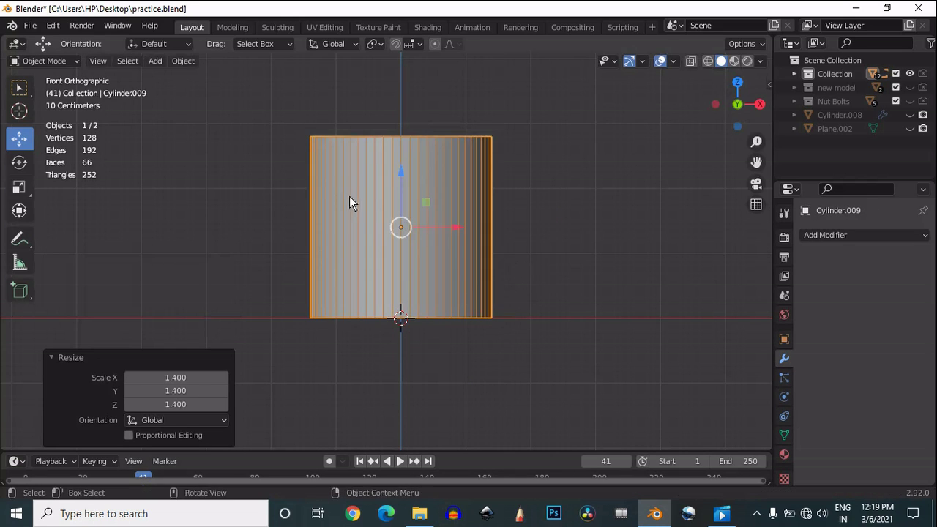
# - Lower the cylinder's top ring of vertices by 0.8 m along Z
pyautogui.press('Tab')
pyautogui.moveTo(548, 108); pyautogui.dragTo(300, 173)
pyautogui.click(19, 138)
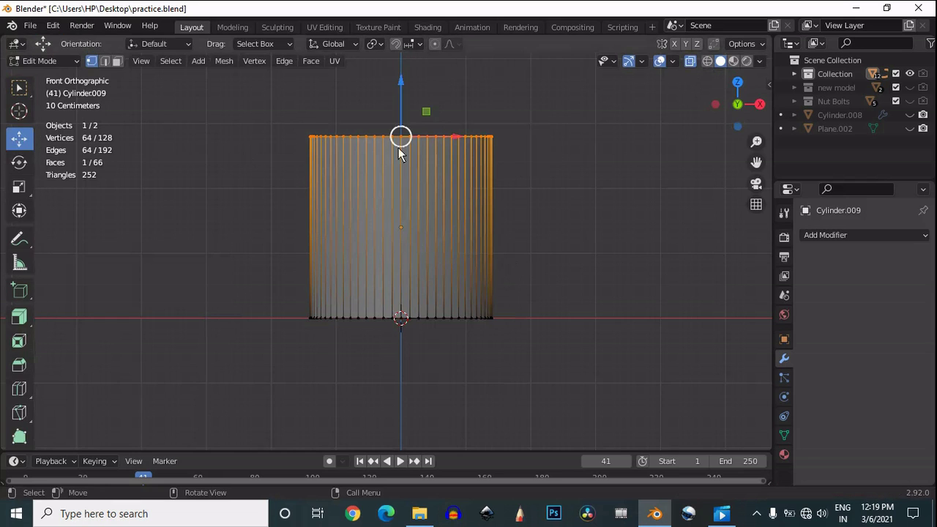
pyautogui.moveTo(402, 136)
pyautogui.mouseDown()
pyautogui.moveTo(403, 166)
pyautogui.moveTo(405, 139)
pyautogui.moveTo(405, 148)
pyautogui.mouseUp()
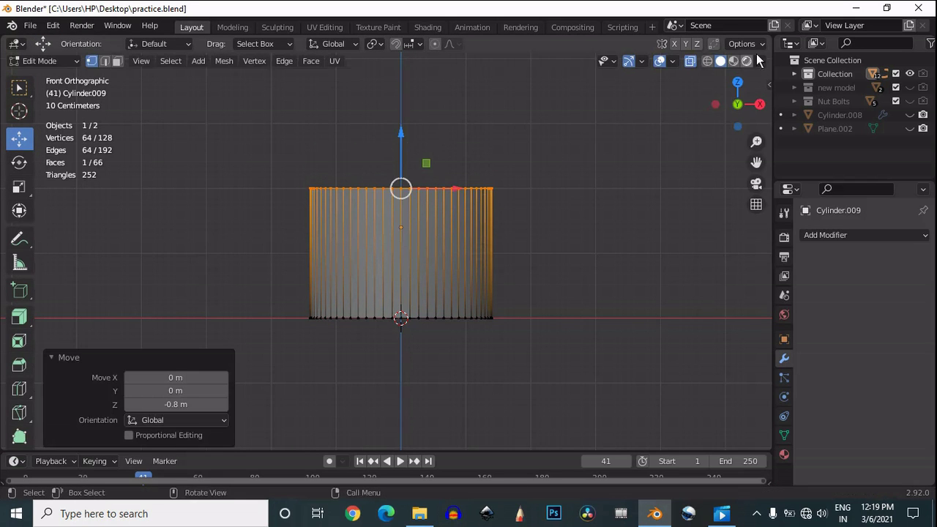
# - Delete the cylinder's top and bottom cap faces to leave an open tube
pyautogui.scroll(3, 473, 209)
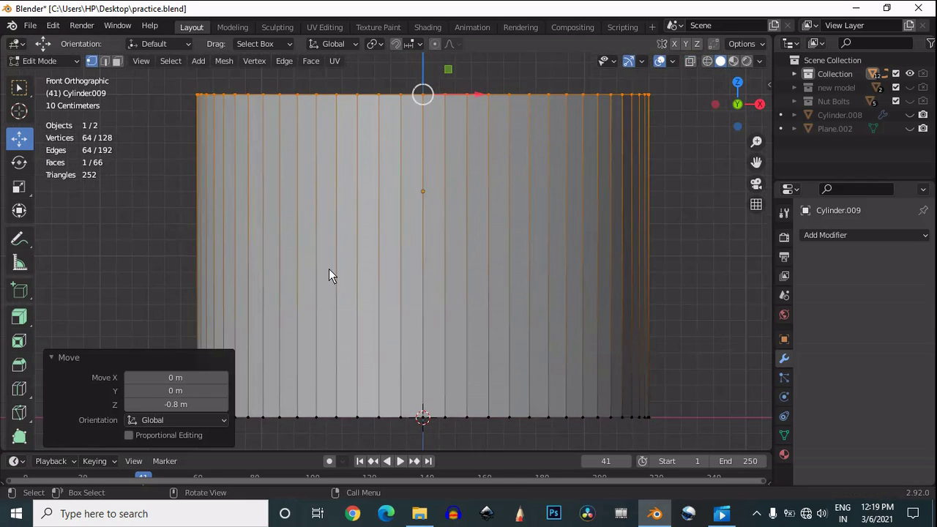
pyautogui.press('Tab')
pyautogui.press('Tab')
pyautogui.moveTo(741, 91); pyautogui.dragTo(733, 139)
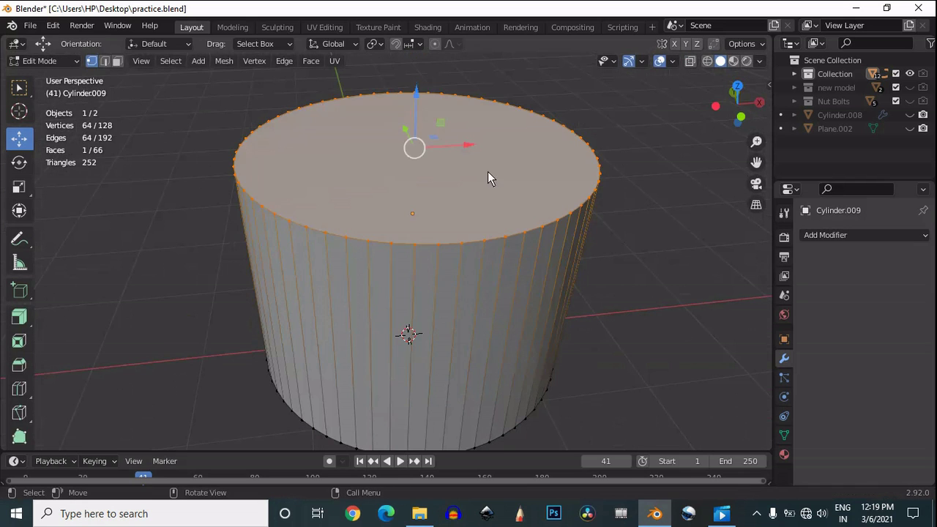
pyautogui.press('3')
pyautogui.click(487, 171)
pyautogui.moveTo(724, 89); pyautogui.dragTo(720, 3)
pyautogui.keyDown('shift'); pyautogui.click(505, 271); pyautogui.keyUp('shift')
pyautogui.press('x')
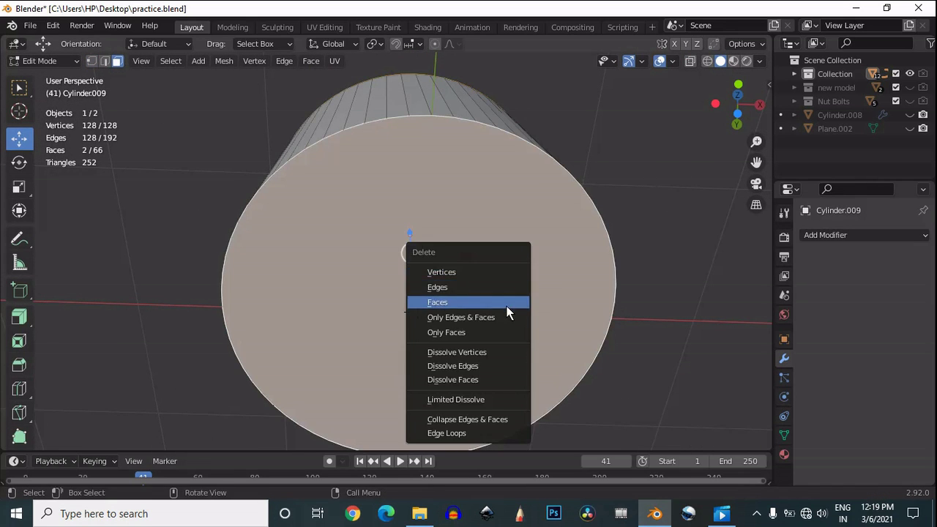
pyautogui.click(506, 304)
# - Add a mesh plane as a separate object and rotate it 90° about the X axis so it stands upright
pyautogui.click(738, 94)
pyautogui.click(739, 130)
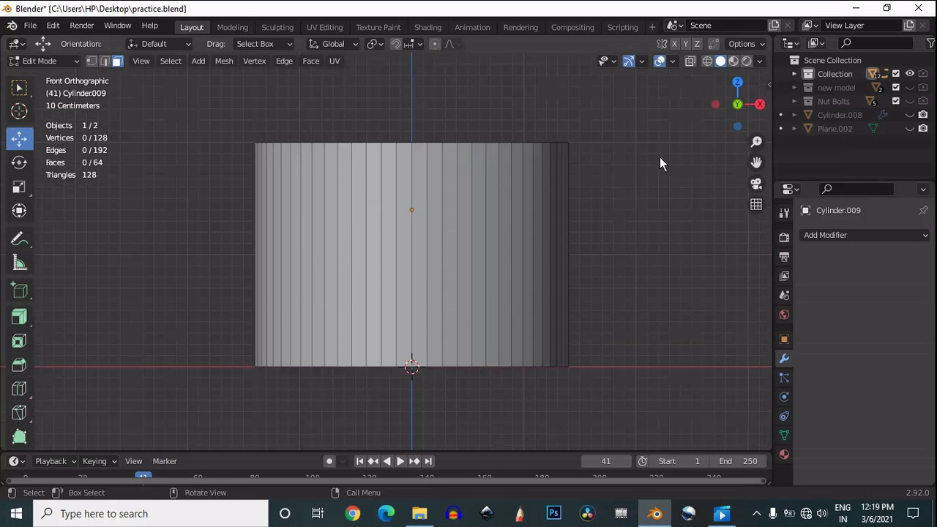
pyautogui.press('Tab')
pyautogui.hotkey('shift', 'a')
pyautogui.moveTo(397, 221)
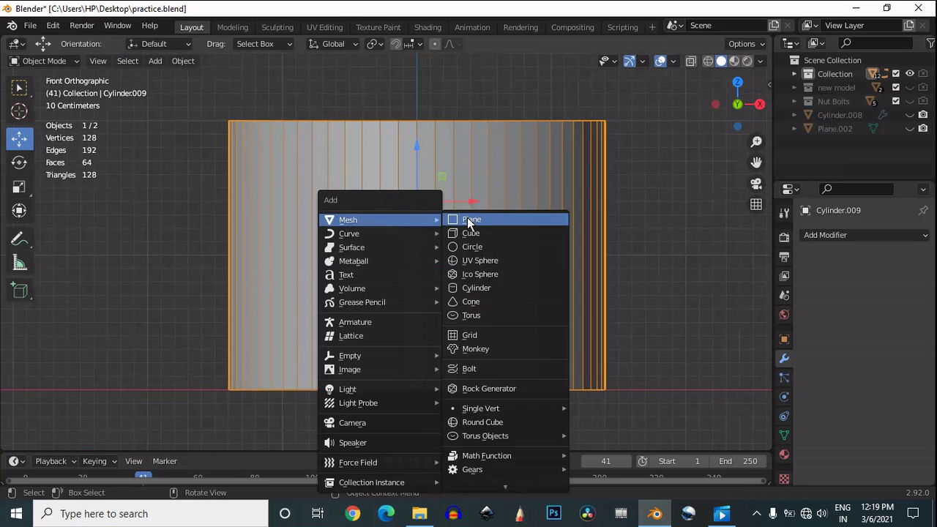
pyautogui.click(467, 217)
pyautogui.press('Tab')
pyautogui.scroll(1, 473, 251)
pyautogui.press('Tab')
pyautogui.click(715, 105)
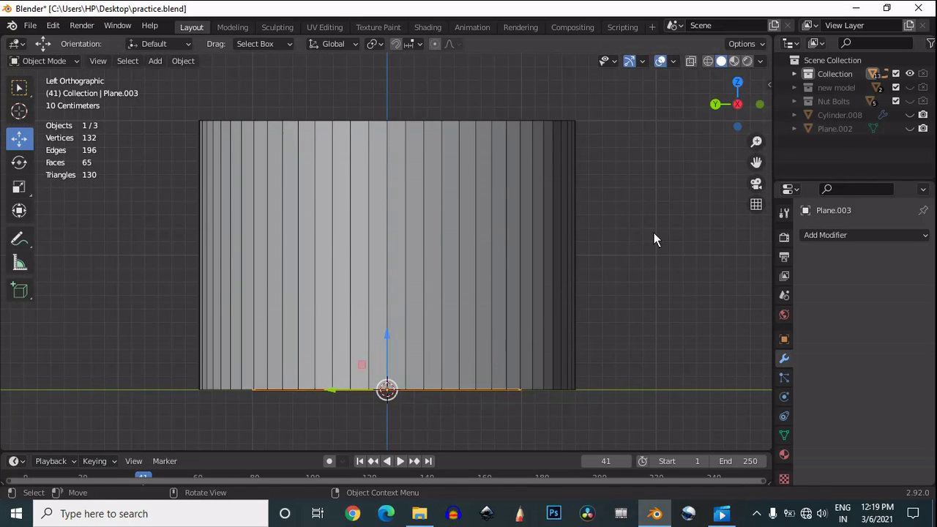
pyautogui.write('r90')
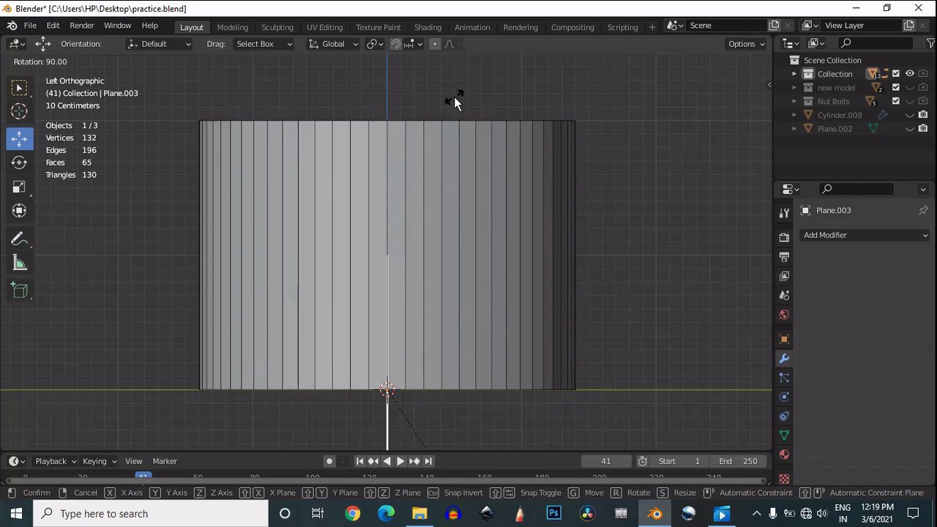
pyautogui.press('Return')
# - Raise the upright plane 1 m along Z and scale it uniformly by 0.3
pyautogui.press('g')
pyautogui.keyDown('ctrl'); pyautogui.moveTo(549, 370); pyautogui.dragTo(559, 369); pyautogui.keyUp('ctrl')
pyautogui.keyDown('ctrl'); pyautogui.moveTo(604, 337); pyautogui.dragTo(620, 199); pyautogui.keyUp('ctrl')
pyautogui.click(759, 104)
pyautogui.press('s')
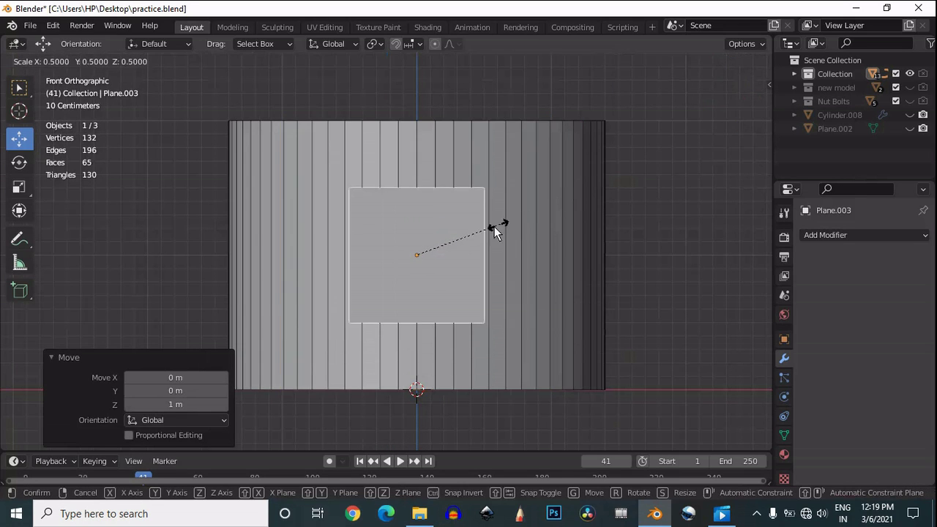
pyautogui.click(478, 237)
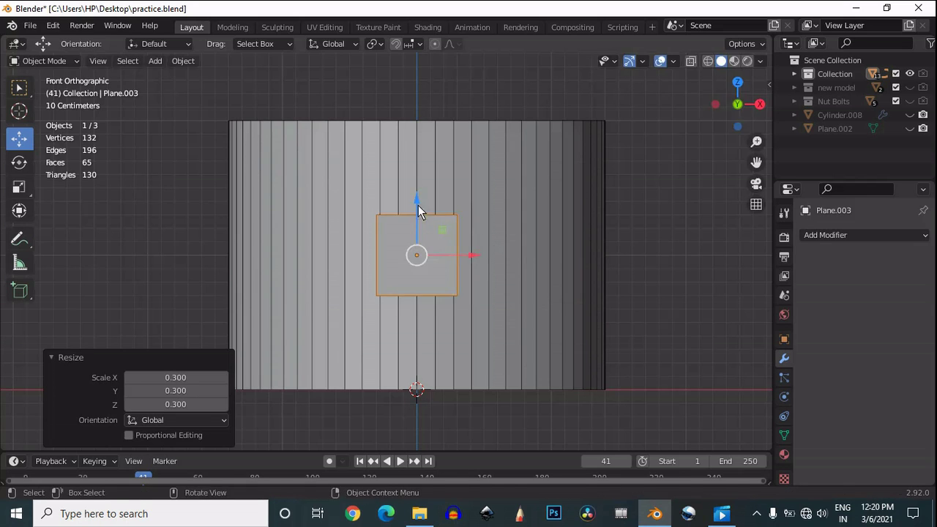
# - Lower the small plane 0.3 m along the Z axis
pyautogui.press('g')
pyautogui.press('z')
pyautogui.click(494, 263)
# - Merge the plane's two upper vertices at their center to turn it into a triangle
pyautogui.scroll(5, 494, 263)
pyautogui.keyDown('shift'); pyautogui.moveTo(639, 308); pyautogui.dragTo(593, 216, button='middle'); pyautogui.keyUp('shift')
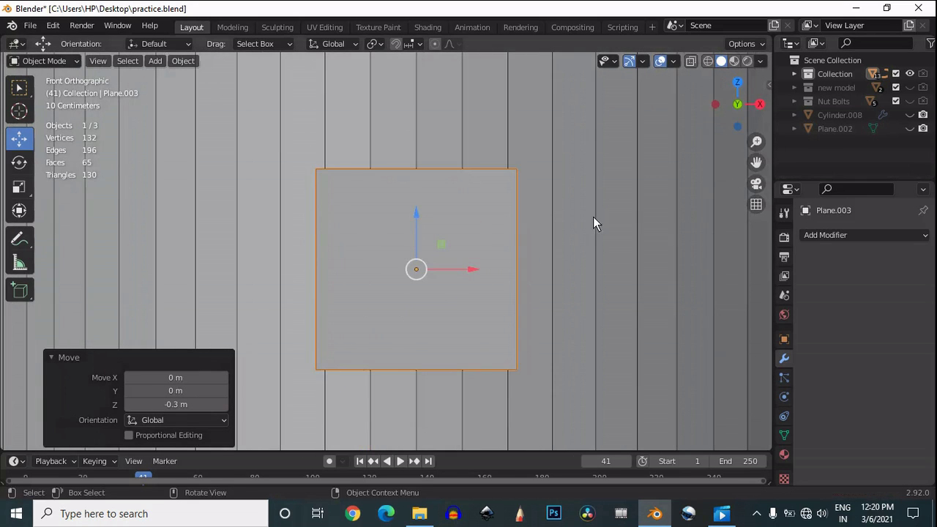
pyautogui.press('Tab')
pyautogui.moveTo(593, 141); pyautogui.dragTo(293, 201)
pyautogui.press('m')
pyautogui.click(460, 157)
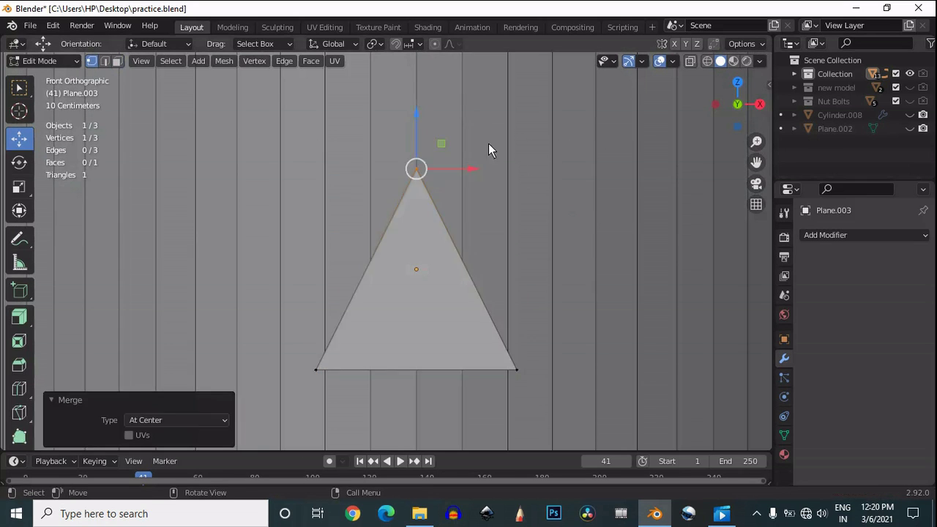
# - Scale all of the triangle's vertices uniformly by 0.9
pyautogui.press('a')
pyautogui.press('s')
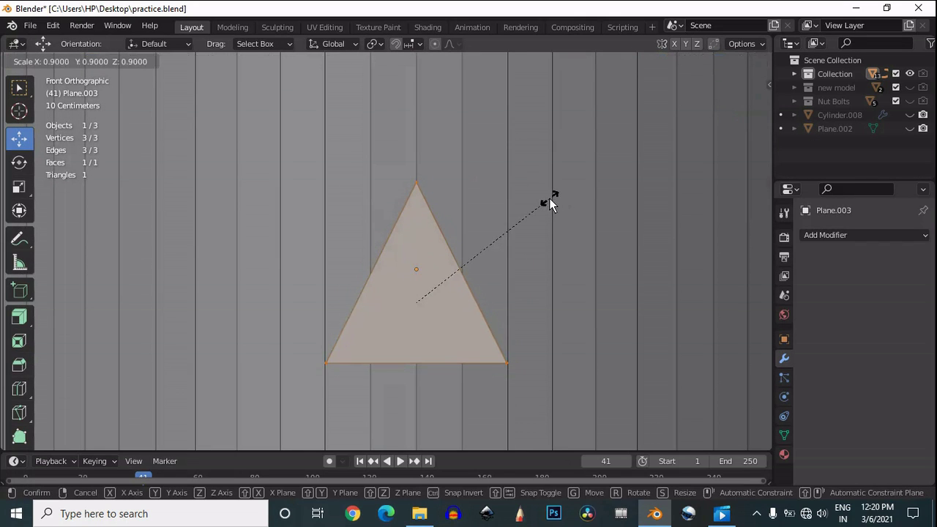
pyautogui.click(549, 197)
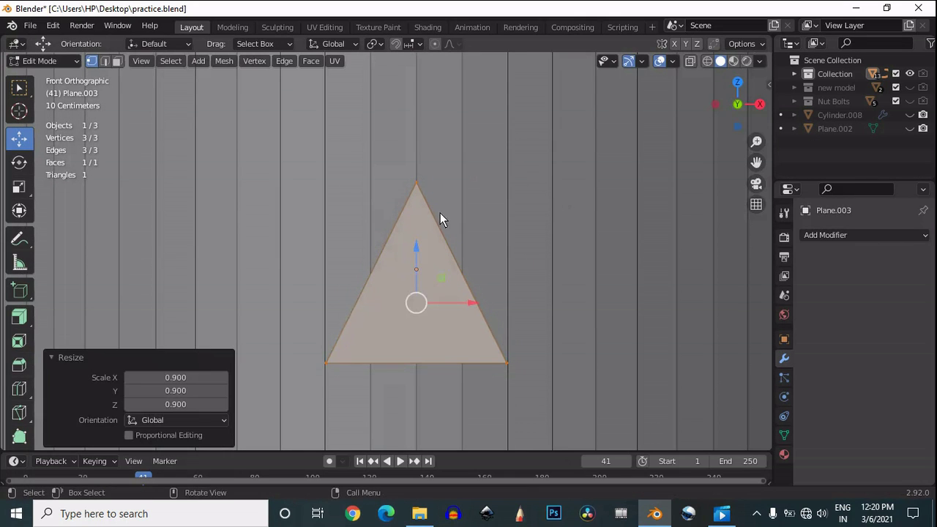
pyautogui.press('s')
pyautogui.press('Escape')
# - Bevel the triangle's three corners in vertex mode with a width of 0.25 m and one segment
pyautogui.moveTo(452, 149); pyautogui.dragTo(377, 220)
pyautogui.keyDown('shift'); pyautogui.moveTo(257, 227); pyautogui.dragTo(524, 384); pyautogui.keyUp('shift')
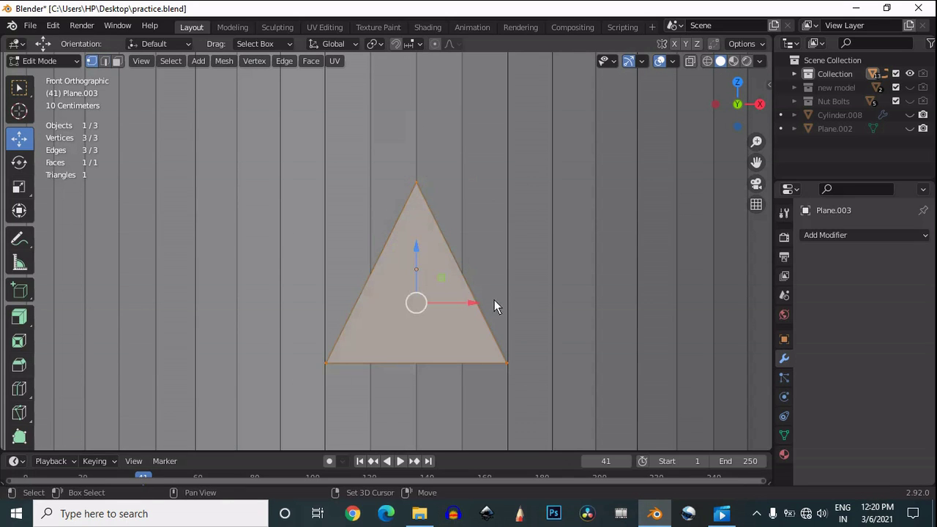
pyautogui.click(19, 366)
pyautogui.moveTo(417, 297); pyautogui.dragTo(442, 329)
pyautogui.click(150, 195)
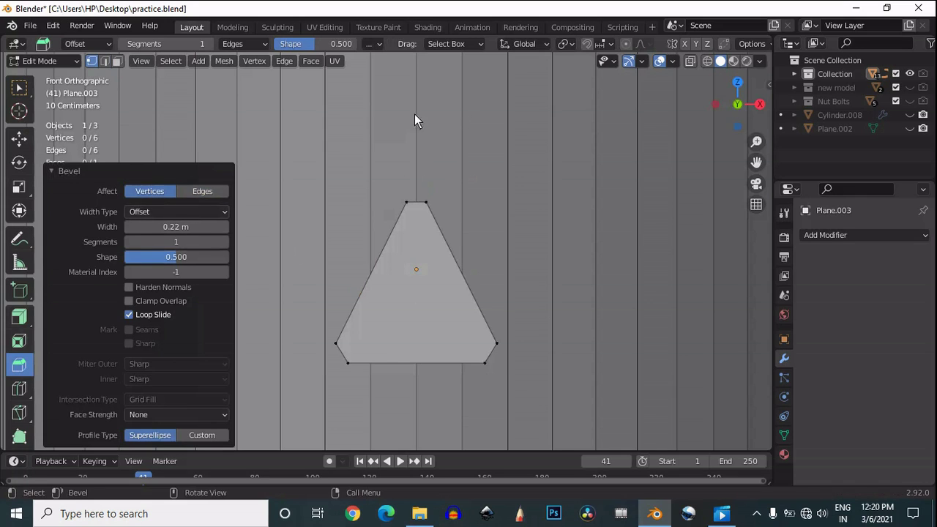
pyautogui.click(175, 227)
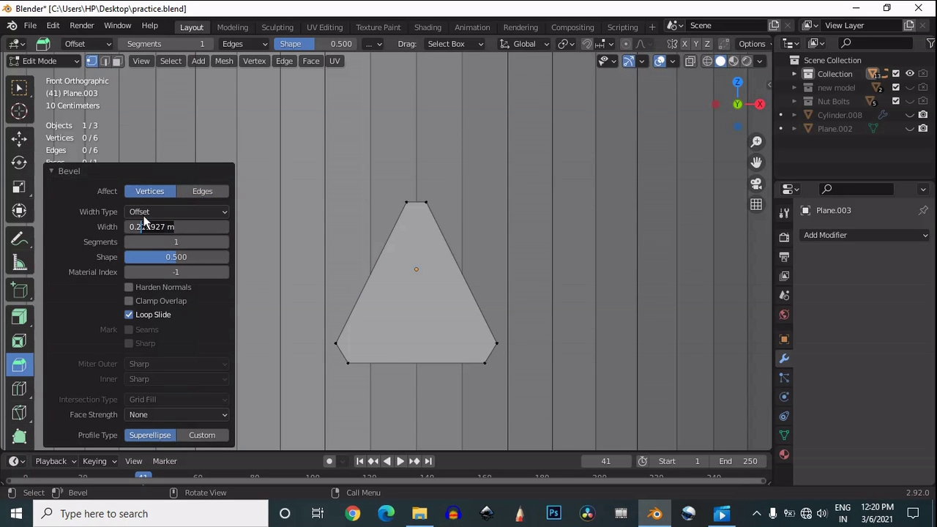
pyautogui.write('0.25')
pyautogui.press('Return')
# - Scale the whole bevelled triangle uniformly by 1.4, then clear the vertex selection
pyautogui.press('a')
pyautogui.press('s')
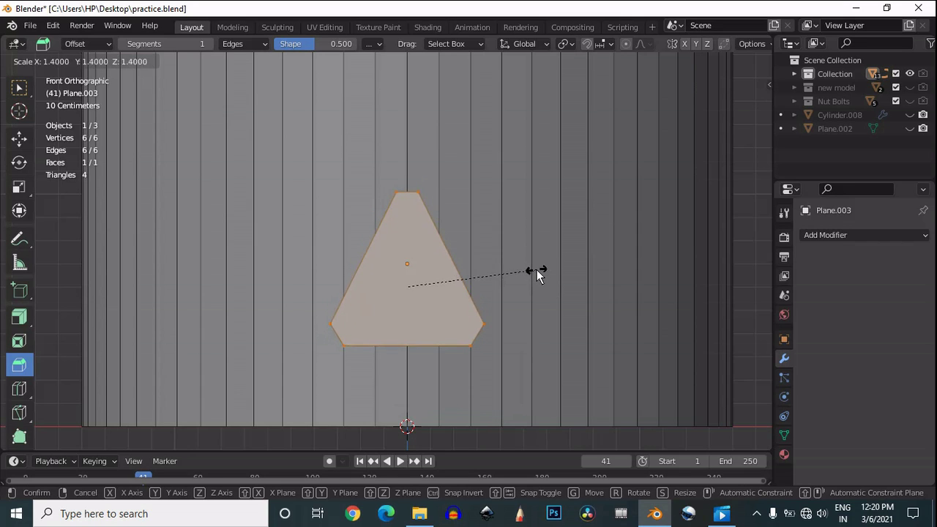
pyautogui.click(537, 270)
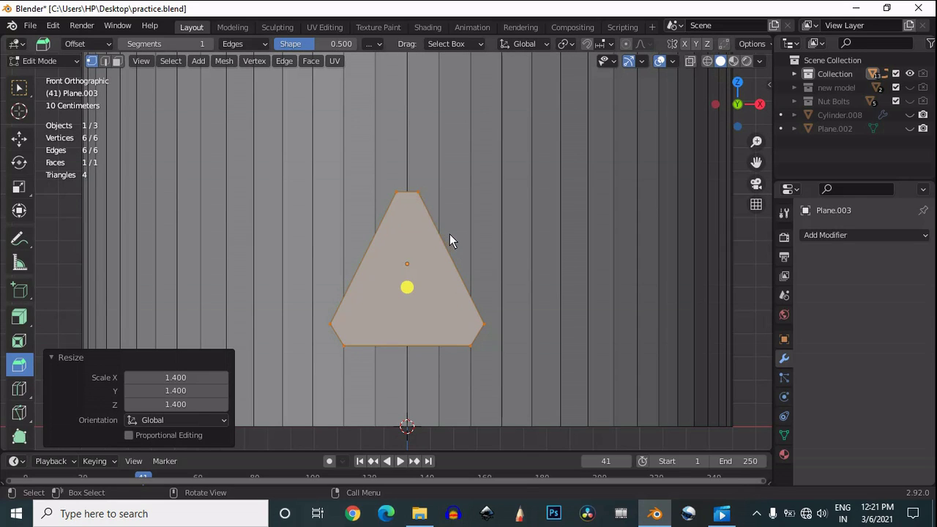
pyautogui.press('Tab')
pyautogui.press('Tab')
pyautogui.click(486, 351)
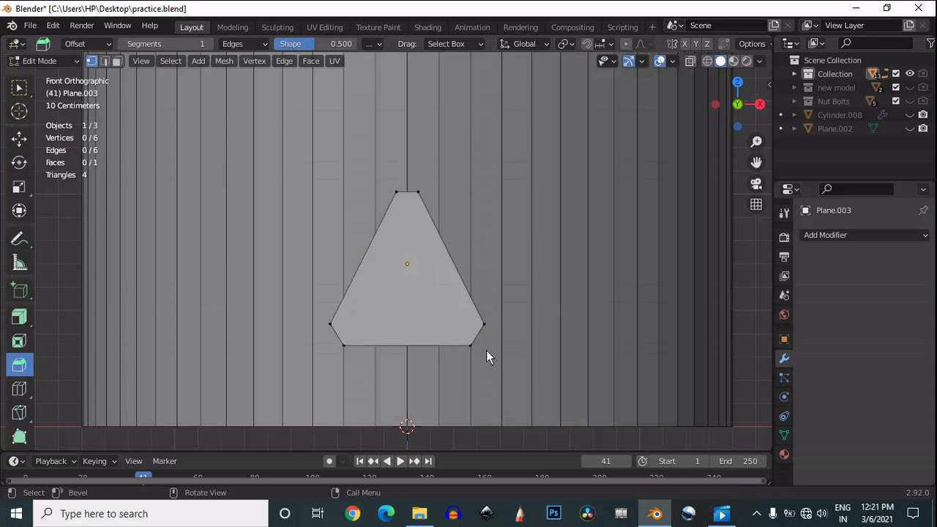
# - Knife-cut the cylinder's front wall just outside the guide triangle, along its left side, lower-left corner and base
pyautogui.press('Tab')
pyautogui.click(361, 199)
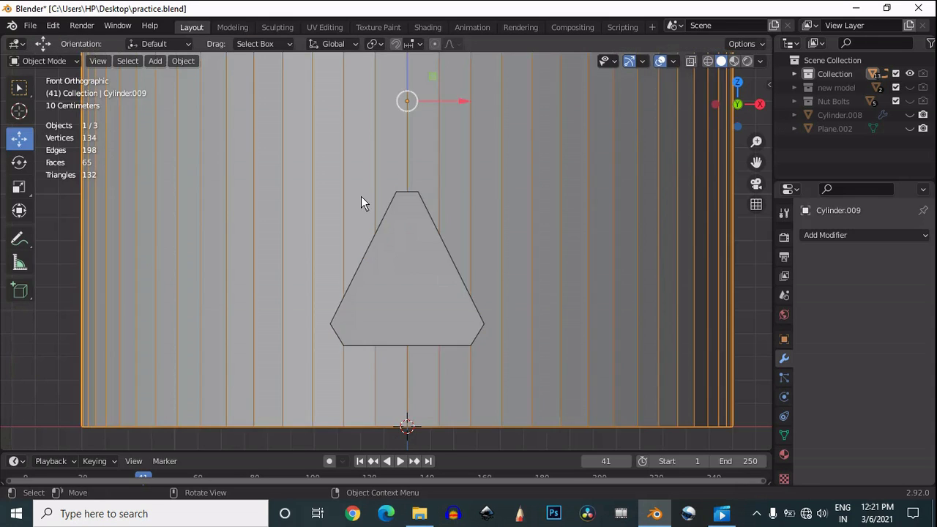
pyautogui.press('Tab')
pyautogui.click(19, 413)
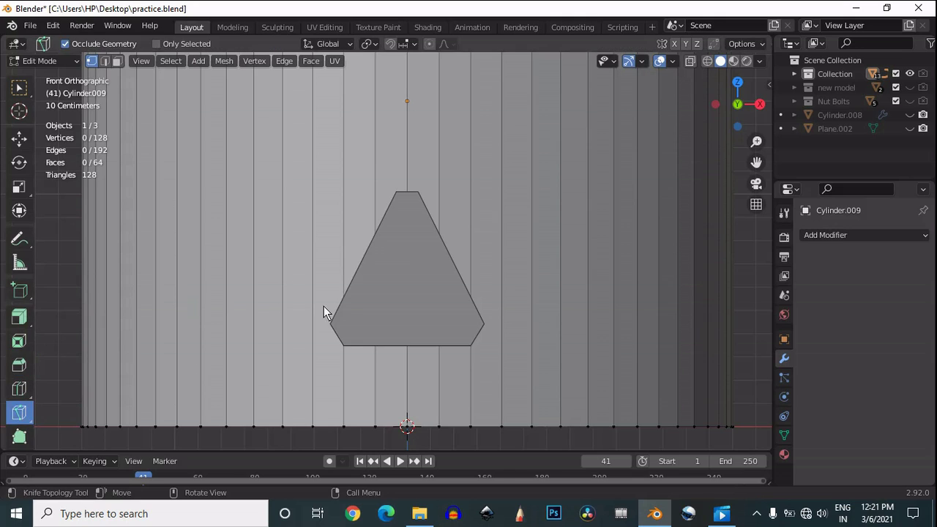
pyautogui.click(395, 191)
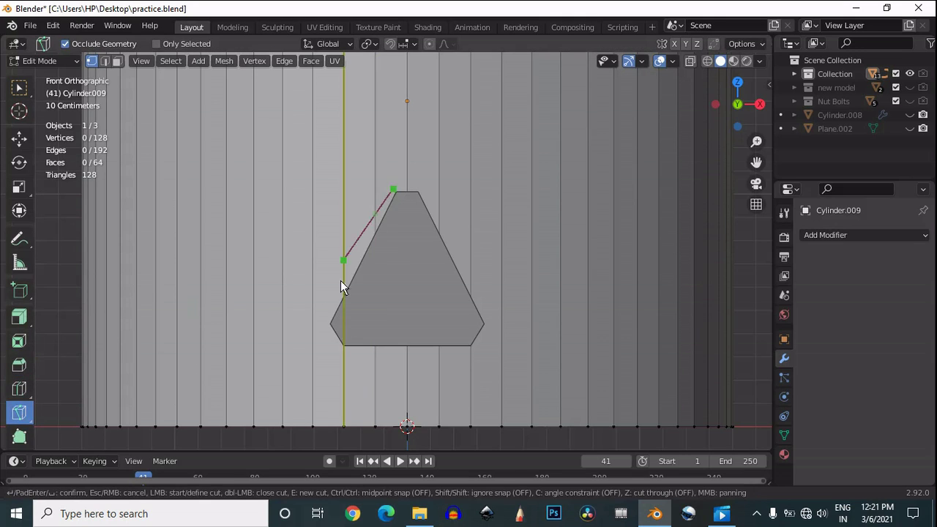
pyautogui.click(323, 324)
pyautogui.click(345, 353)
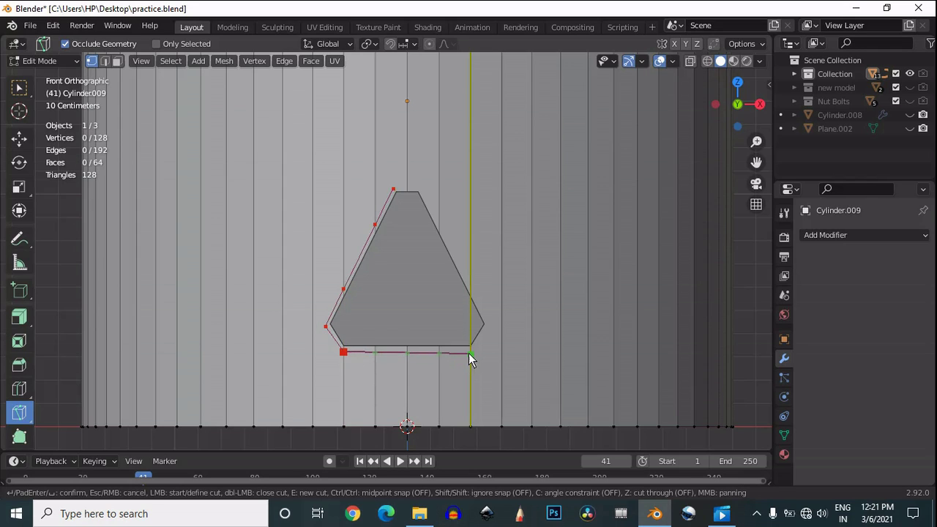
pyautogui.click(469, 351)
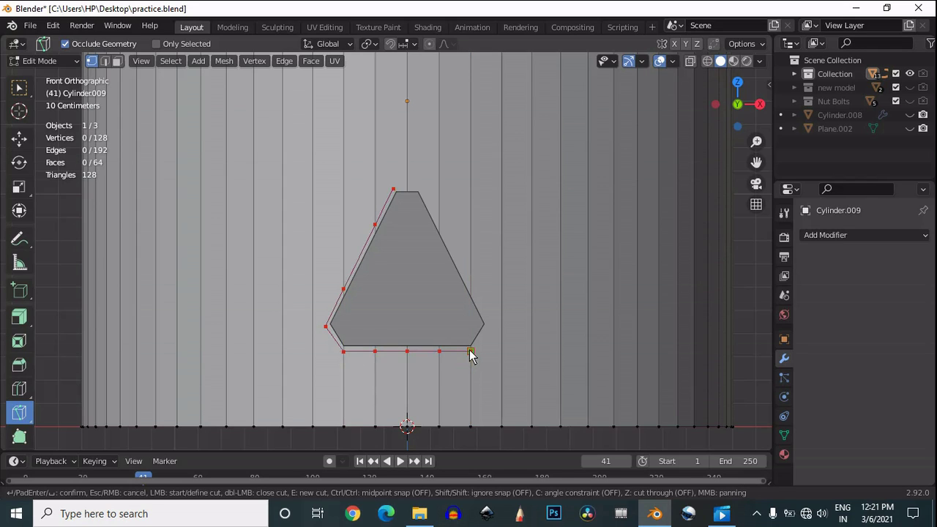
pyautogui.press('Return')
# - Add a short horizontal knife cut on the cylinder across the top of the guide triangle
pyautogui.click(393, 189)
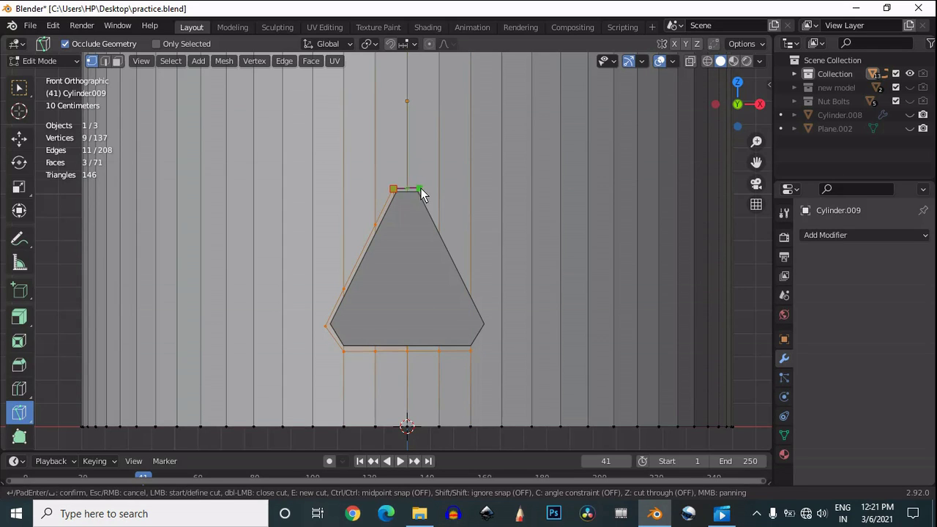
pyautogui.click(427, 188)
pyautogui.press('Return')
# - Select the whole cylinder mesh and symmetrize it in the -X to +X direction
pyautogui.press('w')
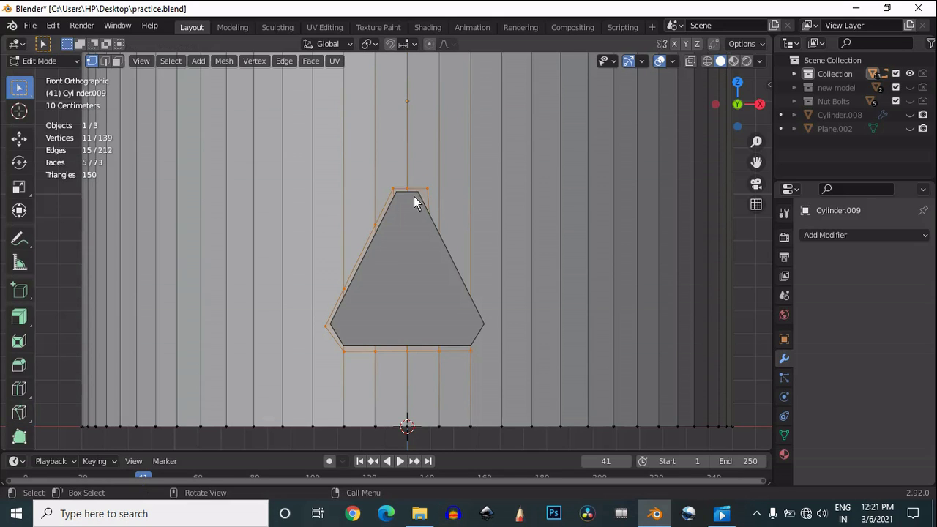
pyautogui.press('a')
pyautogui.click(224, 61)
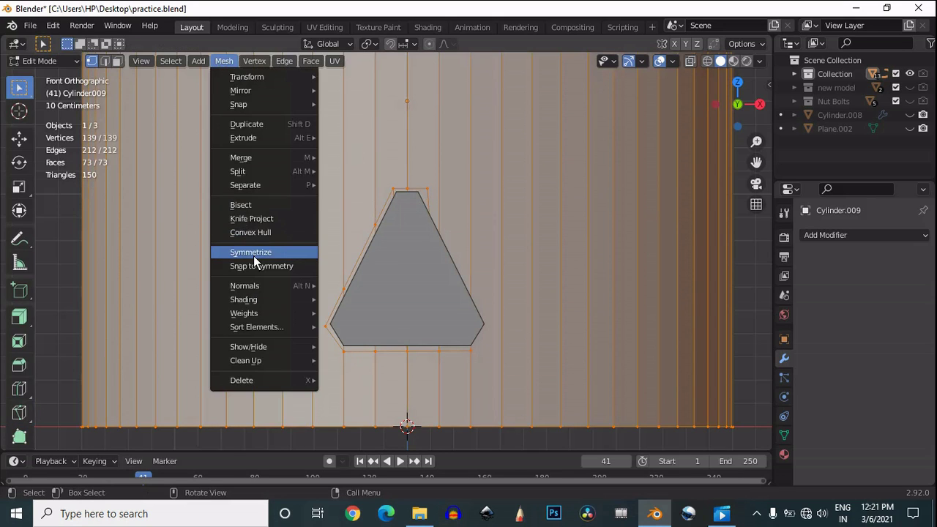
pyautogui.click(253, 253)
pyautogui.click(176, 420)
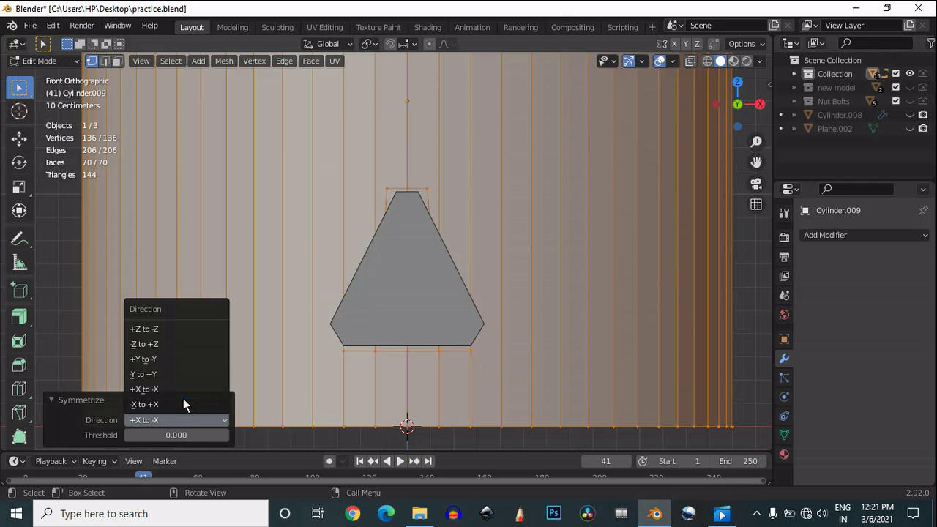
pyautogui.click(183, 403)
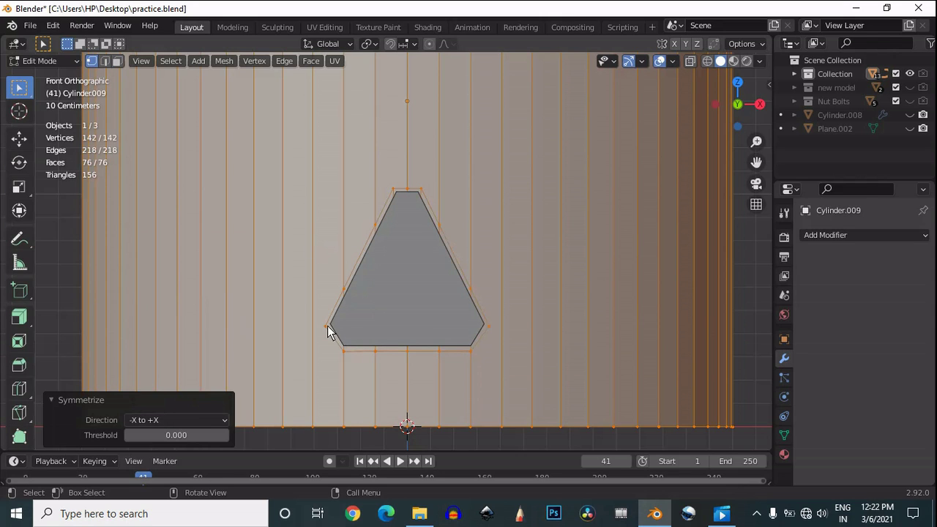
# - Add one horizontal loop cut around the cylinder with factor 0.566, level with the outline's lower side corners
pyautogui.click(327, 326)
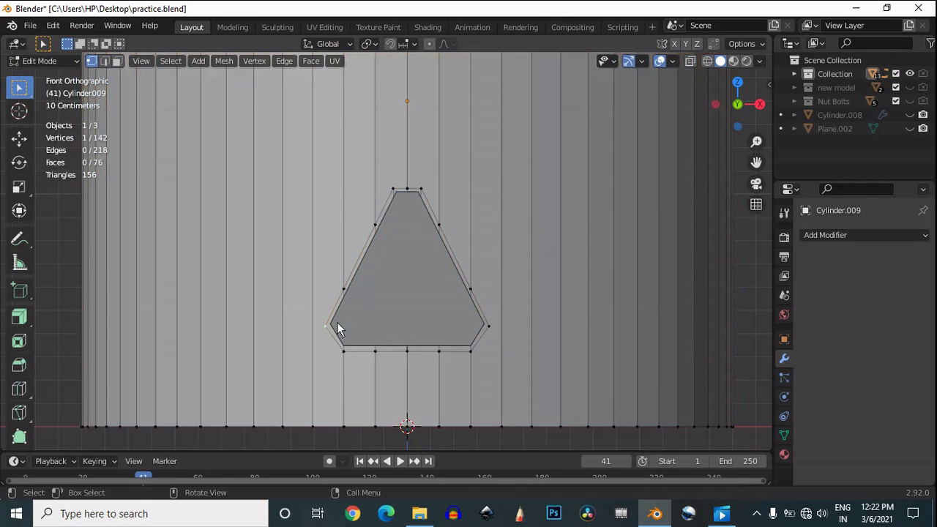
pyautogui.hotkey('ctrl', 'r')
pyautogui.click(296, 296)
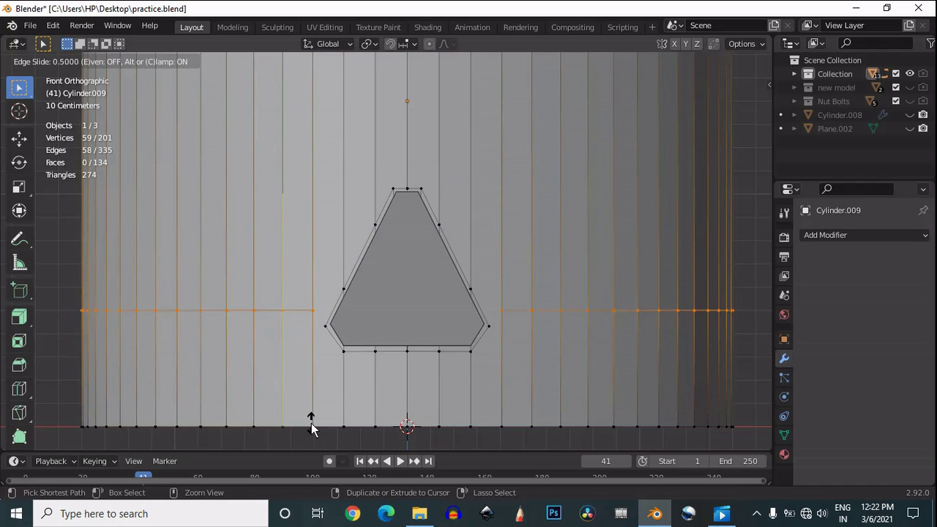
pyautogui.click(313, 426)
pyautogui.scroll(2, 385, 351)
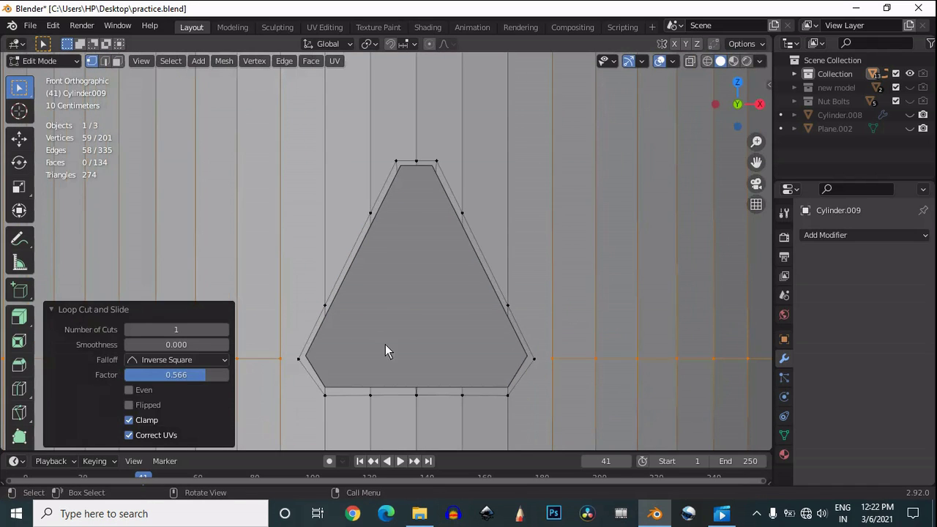
# - Slide the outline's lower-left corner vertex slightly upward along the outline's left side
pyautogui.click(300, 359)
pyautogui.press('g')
pyautogui.press('g')
pyautogui.rightClick(334, 336)
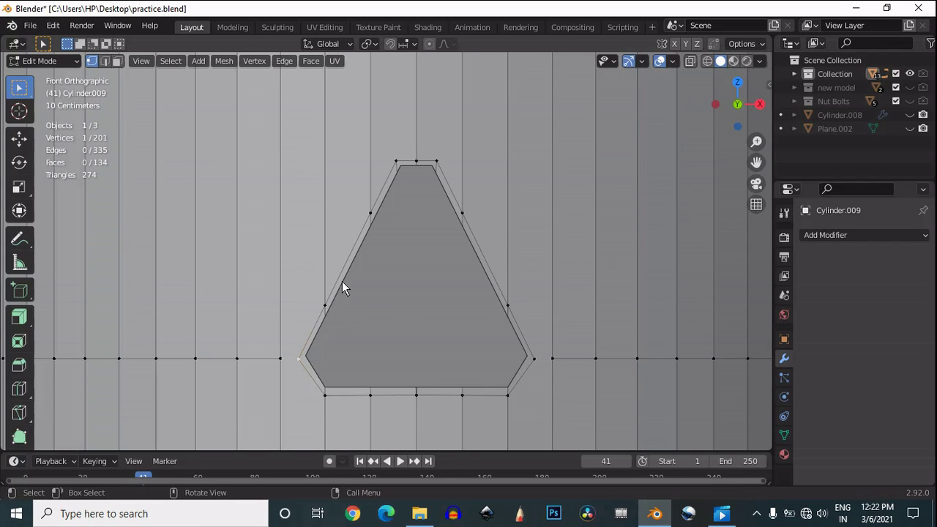
pyautogui.press('g')
pyautogui.press('g')
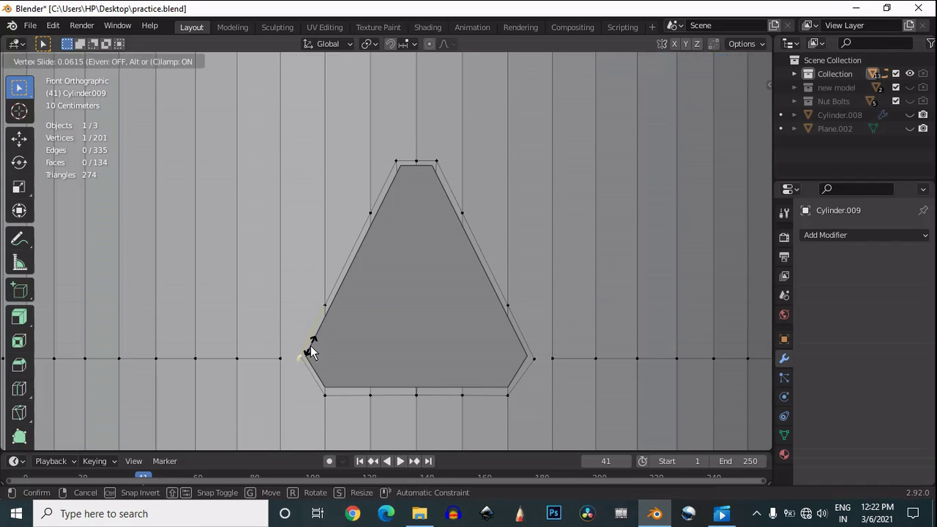
pyautogui.click(310, 351)
pyautogui.scroll(-2, 411, 336)
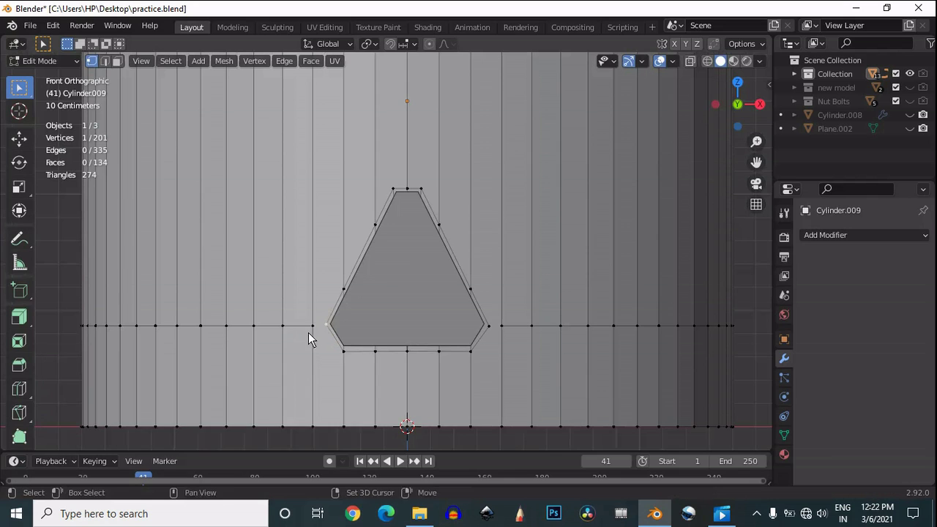
# - Connect the outline's lower-left corner vertex to the nearest end vertex of the loop cut
pyautogui.keyDown('shift'); pyautogui.click(313, 326); pyautogui.keyUp('shift')
pyautogui.rightClick(321, 310)
pyautogui.click(322, 260)
pyautogui.scroll(1, 413, 289)
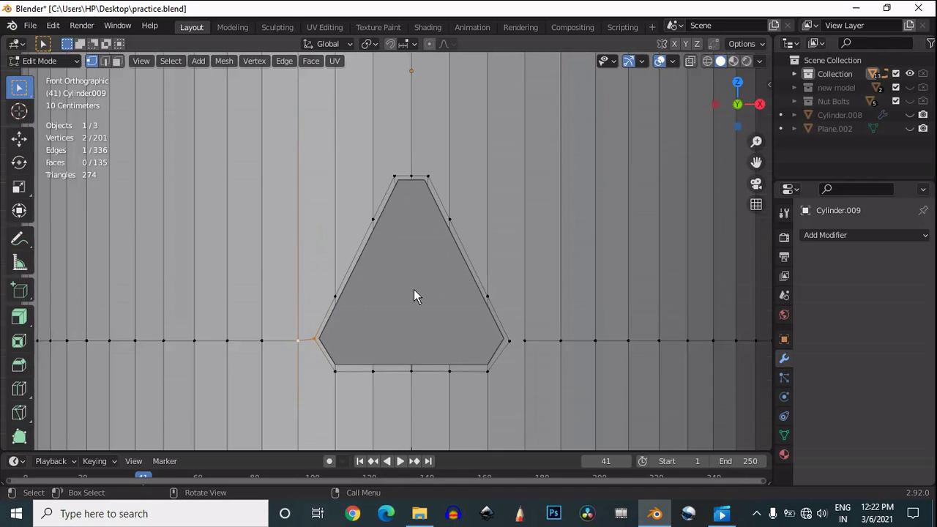
# - Merge the outline's lower-left corner vertex into the adjacent loop cut end with At Last
pyautogui.scroll(1, 415, 290)
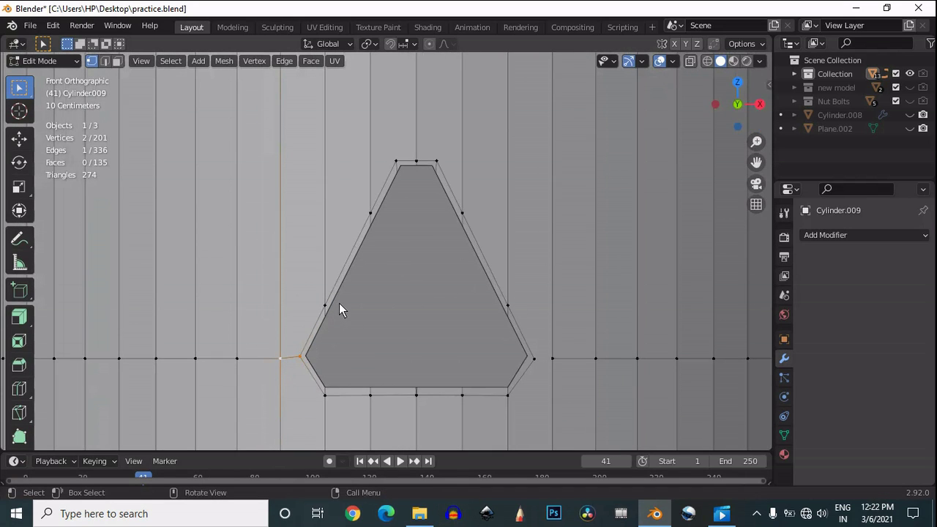
pyautogui.press('m')
pyautogui.click(344, 282)
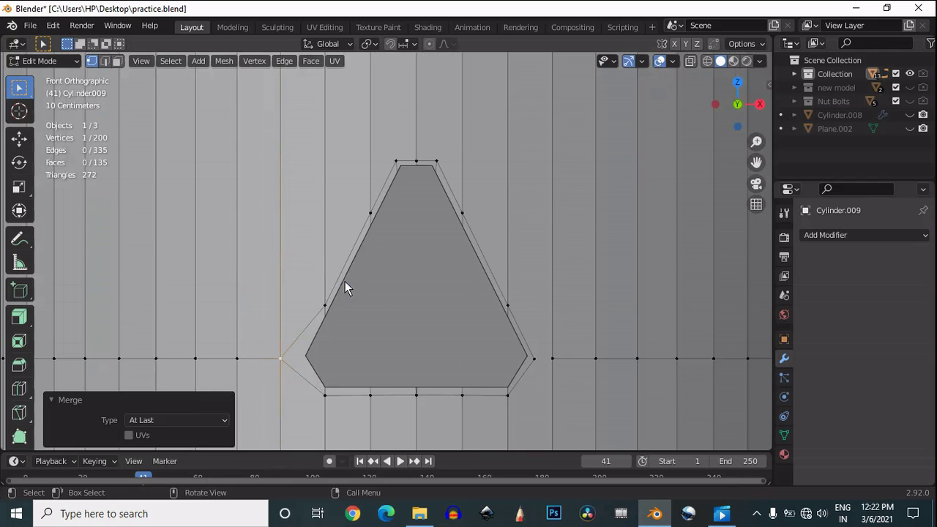
# - Slide the two vertices on the outline's left side upward along their vertical edges, each by a factor of 0.1
pyautogui.click(325, 298)
pyautogui.press('g')
pyautogui.press('g')
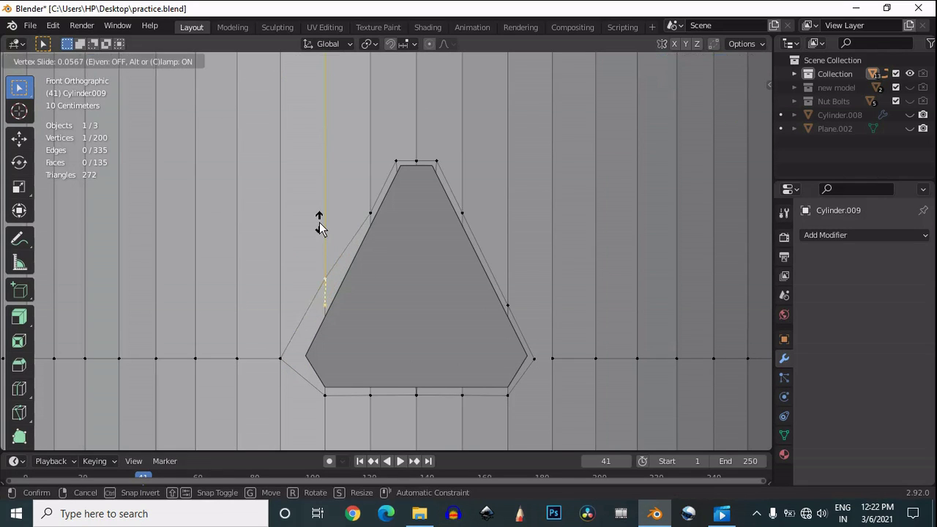
pyautogui.click(319, 221)
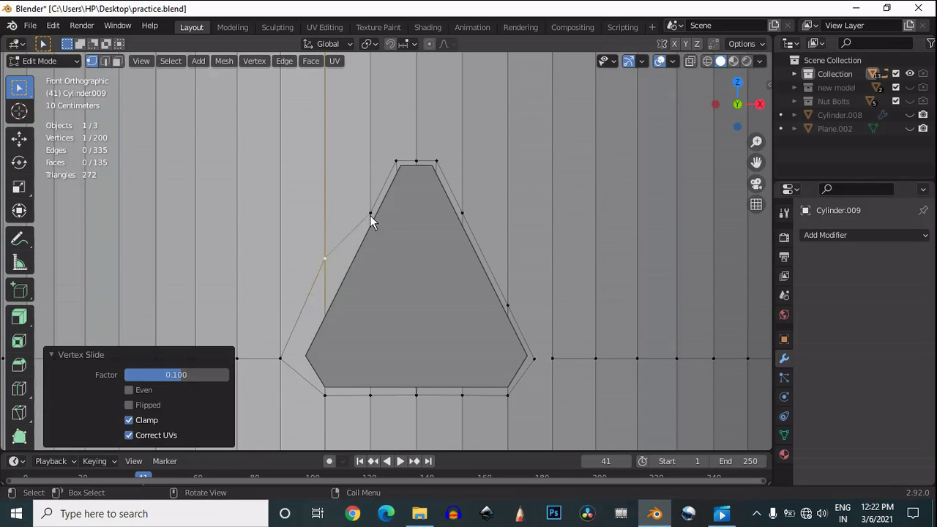
pyautogui.click(369, 213)
pyautogui.press('g')
pyautogui.press('g')
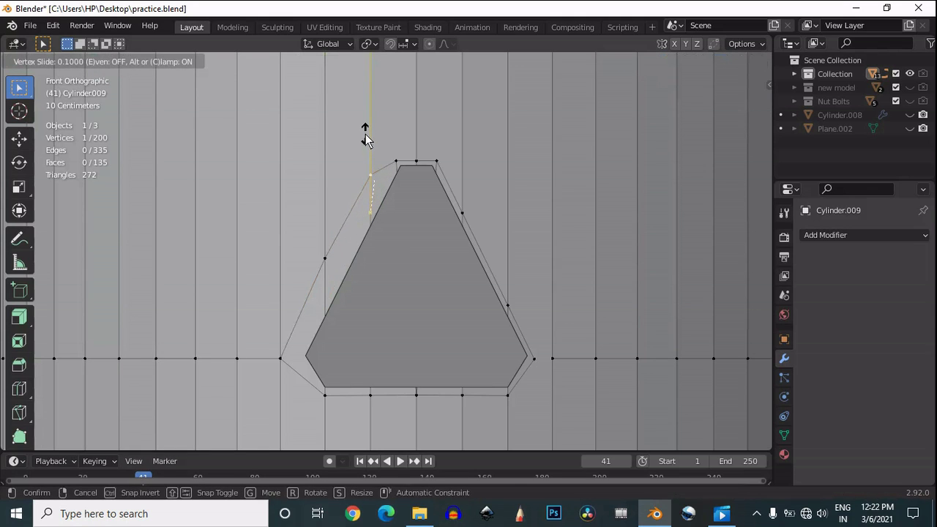
pyautogui.click(366, 134)
# - Select the three vertices of the outline's top edge and move them up 0.1 m along Z
pyautogui.moveTo(417, 125); pyautogui.dragTo(388, 163)
pyautogui.press('g')
pyautogui.press('g')
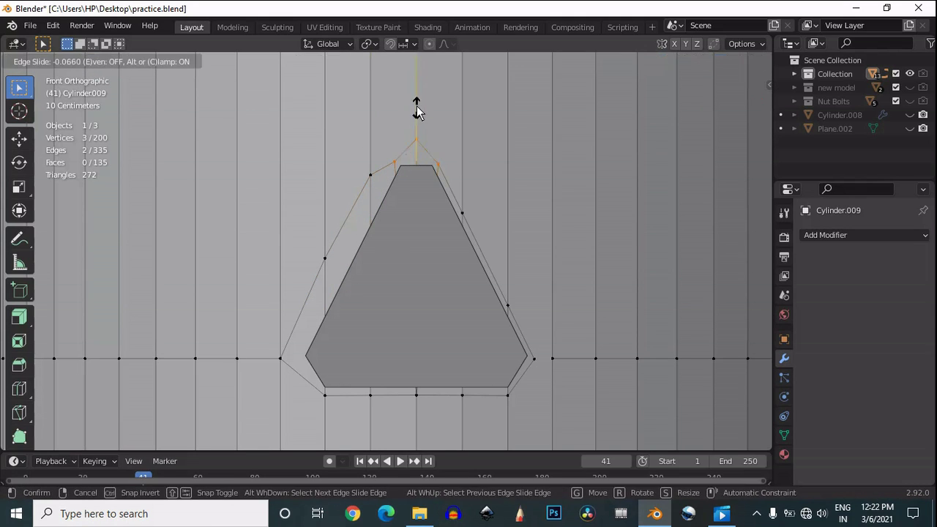
pyautogui.rightClick(417, 109)
pyautogui.click(20, 138)
pyautogui.moveTo(419, 125); pyautogui.dragTo(413, 81)
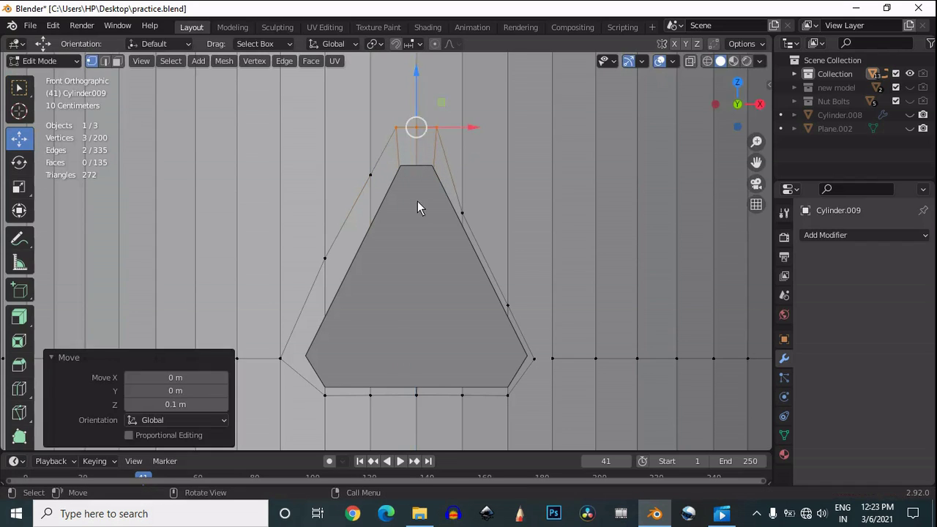
# - Undo the top edge move, the vertex slides and the lower-left corner merge
pyautogui.scroll(-3, 421, 203)
pyautogui.scroll(3, 420, 202)
pyautogui.hotkey('ctrl', 'z')
pyautogui.hotkey('ctrl', 'z')
pyautogui.hotkey('ctrl', 'z')
pyautogui.hotkey('ctrl', 'z')
pyautogui.hotkey('ctrl', 'z')
pyautogui.hotkey('ctrl', 'z')
pyautogui.hotkey('ctrl', 'z')
pyautogui.hotkey('ctrl', 'z')
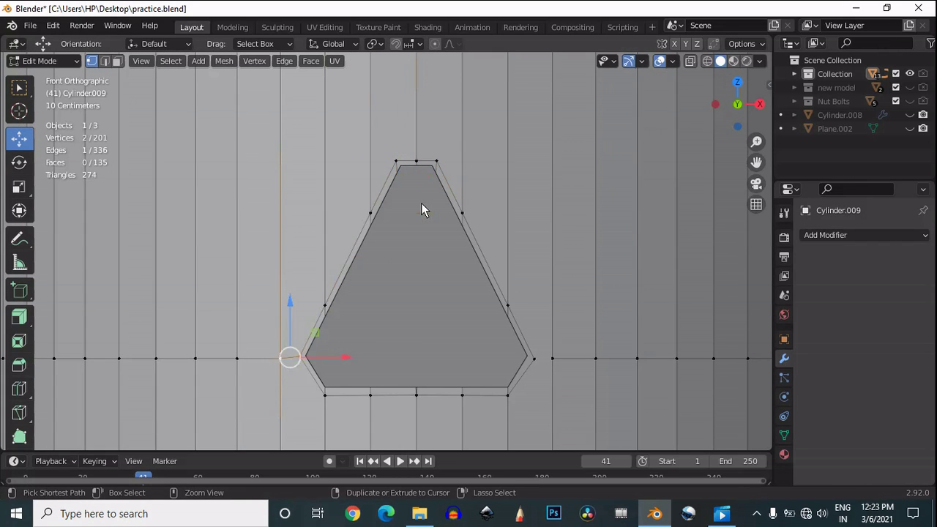
# - Add another horizontal loop cut with factor 0.2 and slide it down level with the outline's top edge
pyautogui.click(368, 214)
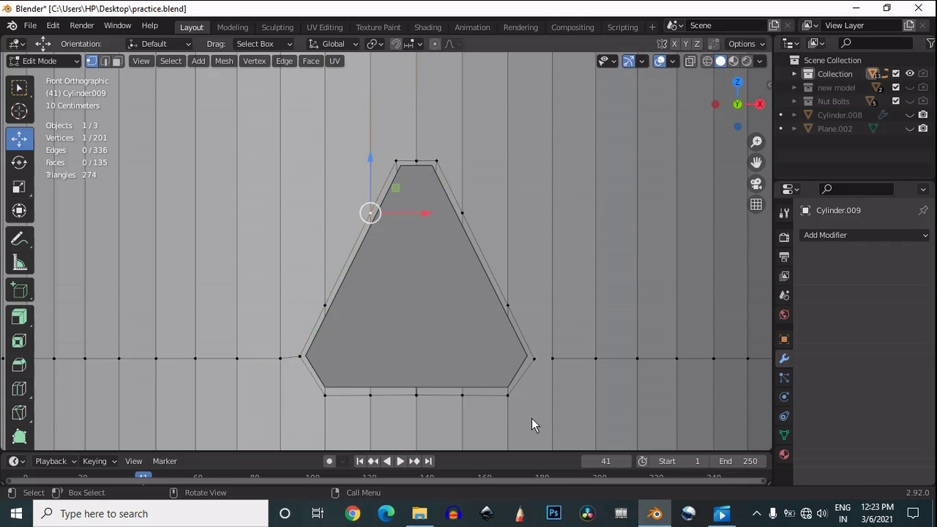
pyautogui.scroll(-1, 315, 330)
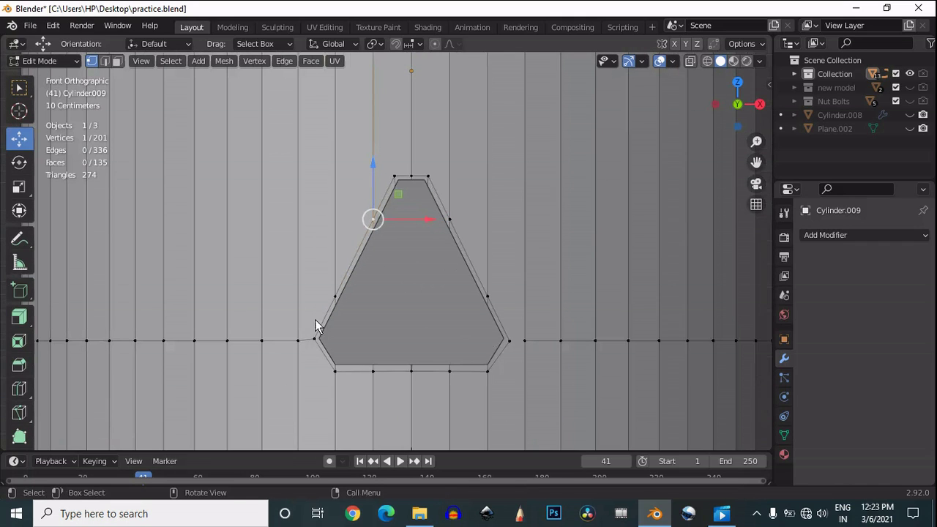
pyautogui.hotkey('ctrl', 'r')
pyautogui.click(301, 277)
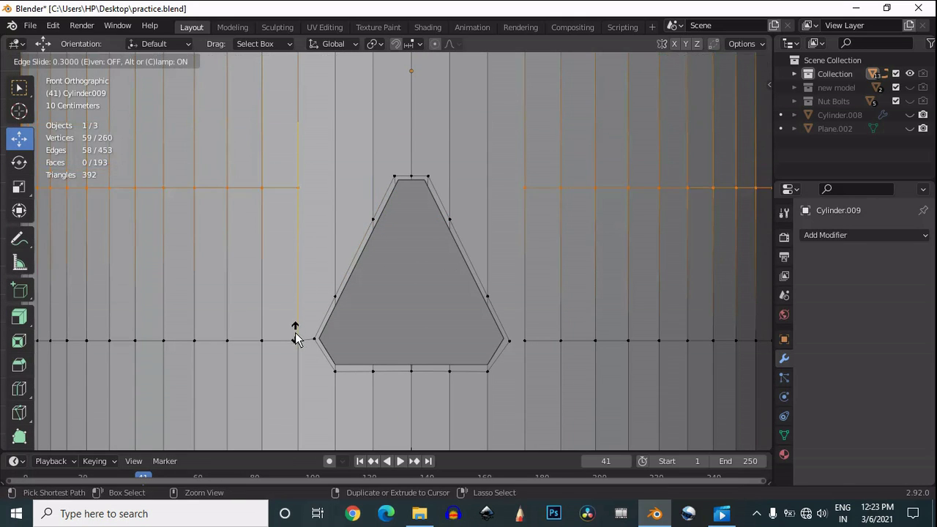
pyautogui.click(308, 335)
pyautogui.scroll(2, 326, 184)
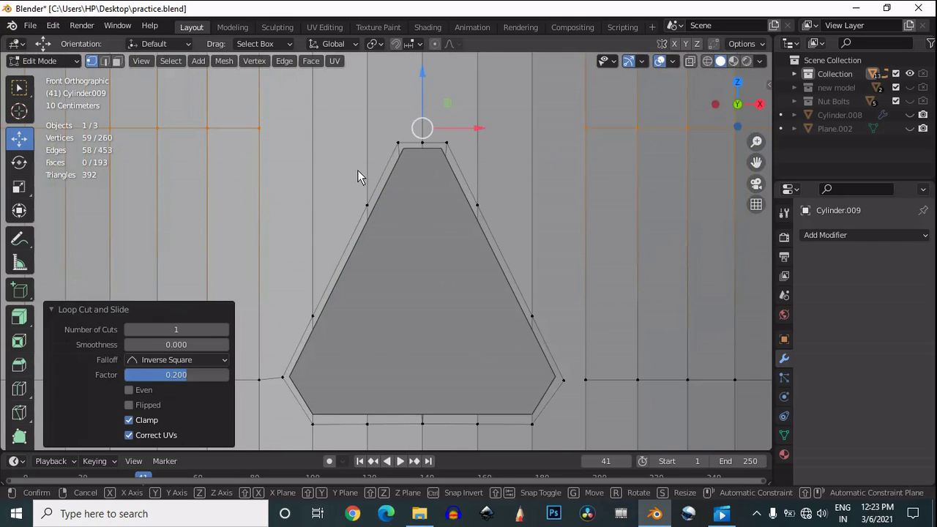
pyautogui.press('g')
pyautogui.press('g')
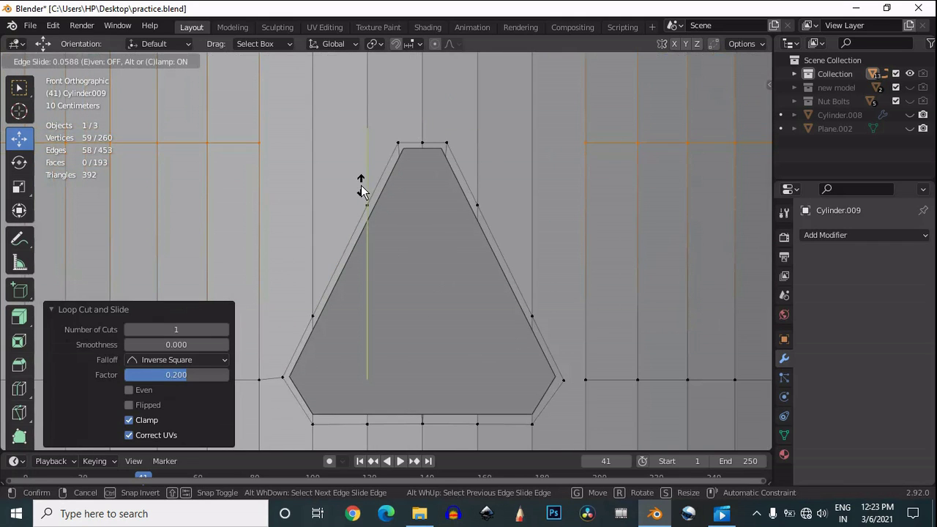
pyautogui.click(359, 189)
# - Connect the upper loop cut's open ends to the outline's top-left and top-right corners with Connect Vertex Pairs
pyautogui.click(262, 145)
pyautogui.keyDown('shift'); pyautogui.click(396, 144); pyautogui.keyUp('shift')
pyautogui.rightClick(343, 148)
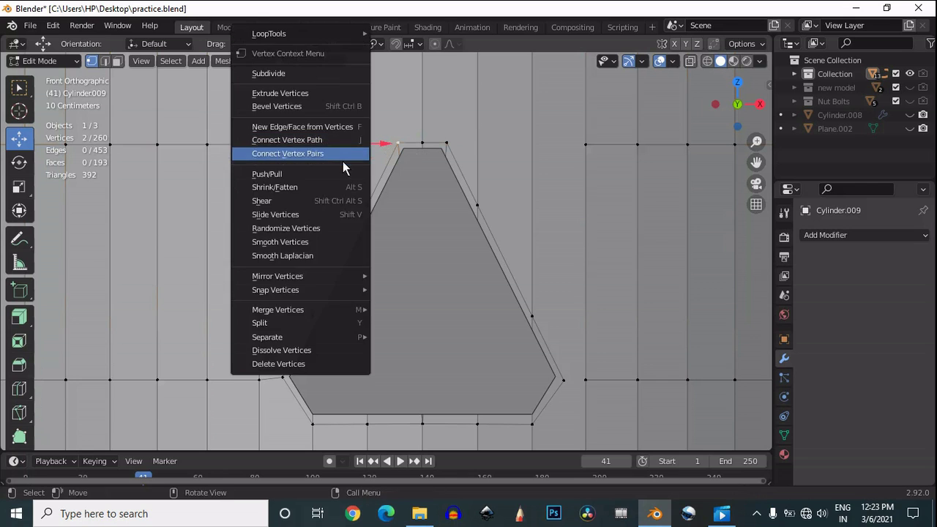
pyautogui.click(342, 156)
pyautogui.click(447, 143)
pyautogui.keyDown('shift'); pyautogui.click(586, 144); pyautogui.keyUp('shift')
pyautogui.rightClick(530, 153)
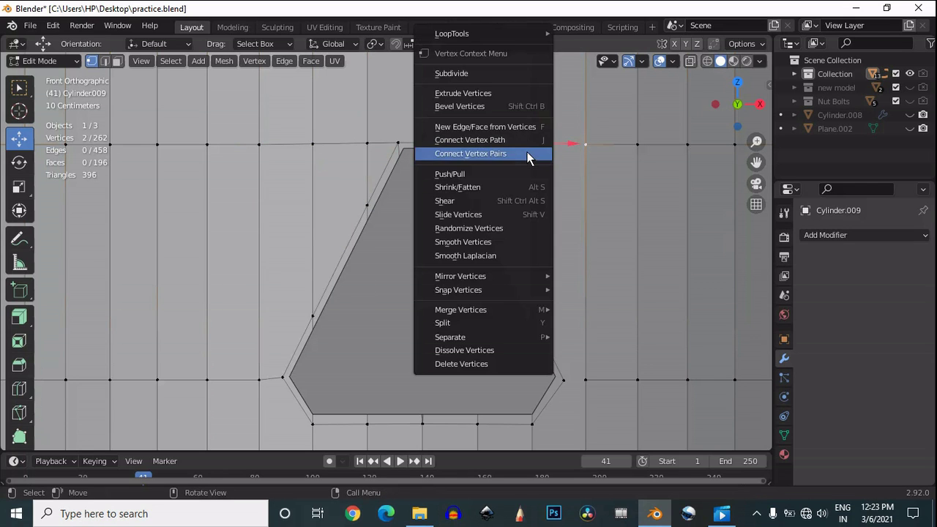
pyautogui.click(530, 153)
pyautogui.press('Tab')
pyautogui.scroll(-3, 442, 199)
pyautogui.scroll(2, 442, 199)
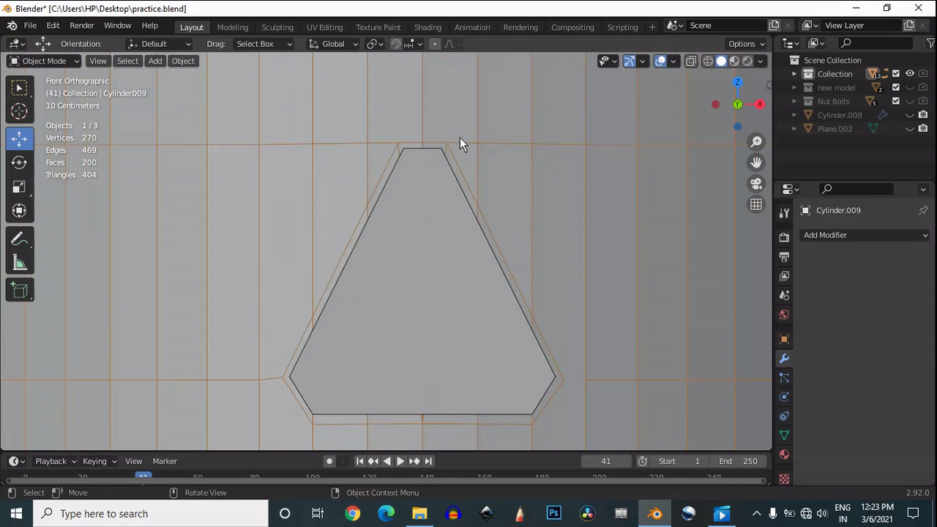
pyautogui.scroll(-2, 459, 131)
# - Merge the loop vertices beside the outline's top-left and top-right corners into those corners with At Last
pyautogui.press('Tab')
pyautogui.click(395, 159)
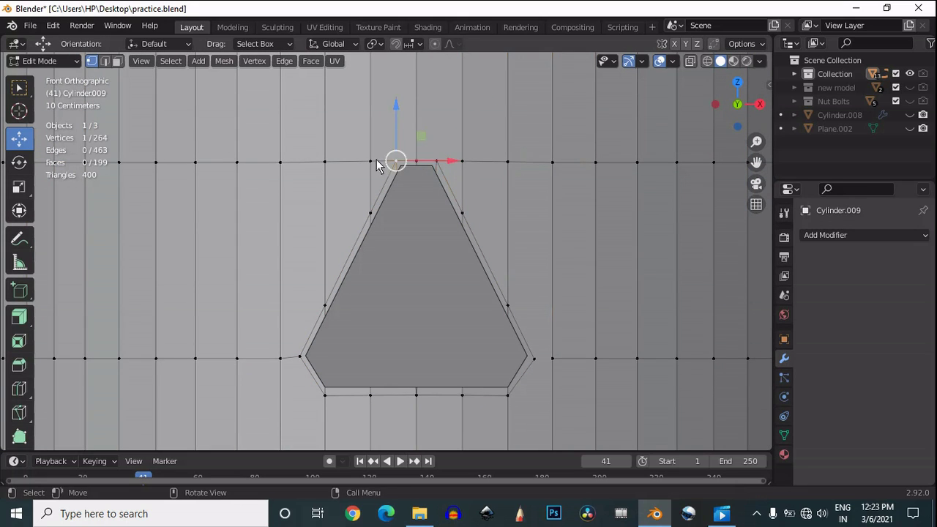
pyautogui.keyDown('shift'); pyautogui.click(372, 160); pyautogui.keyUp('shift')
pyautogui.keyDown('shift'); pyautogui.click(395, 157); pyautogui.keyUp('shift')
pyautogui.press('m')
pyautogui.click(408, 152)
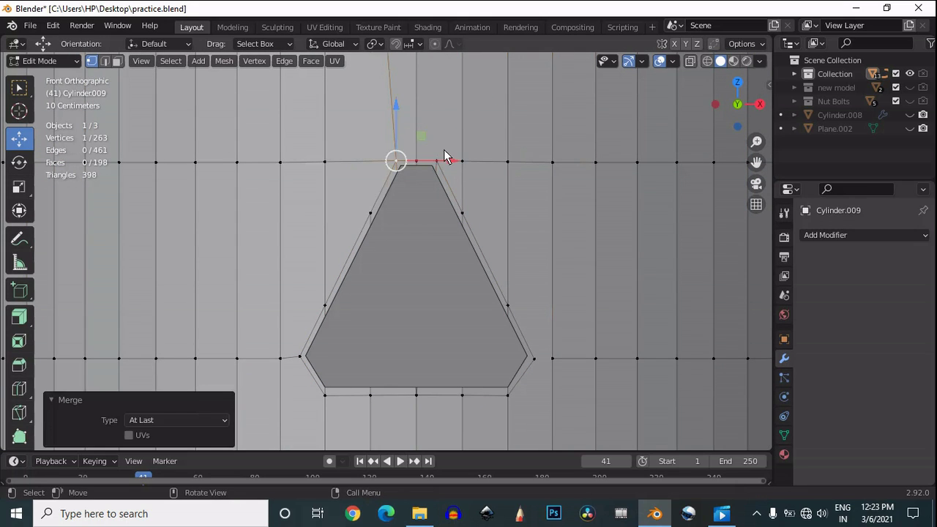
pyautogui.click(462, 160)
pyautogui.keyDown('shift'); pyautogui.click(436, 160); pyautogui.keyUp('shift')
pyautogui.press('m')
pyautogui.click(443, 145)
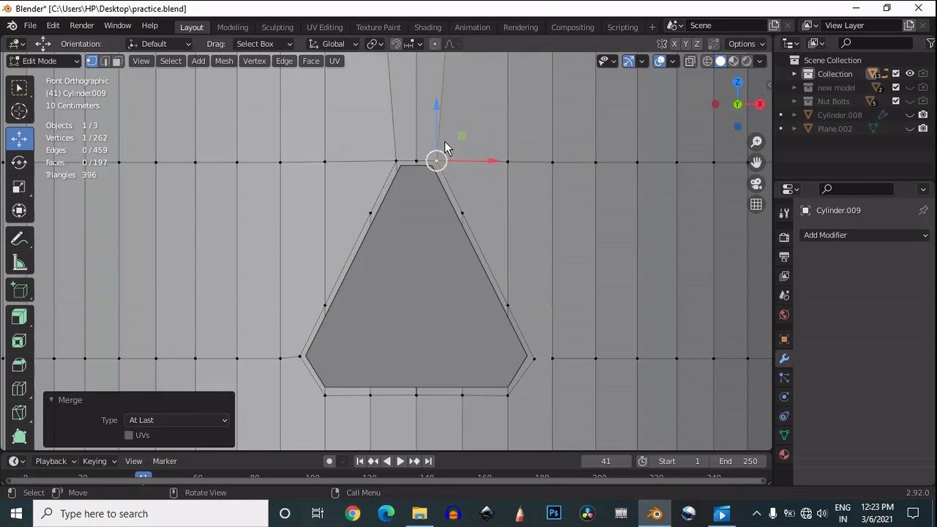
# - Undo both merges at the outline's top corners
pyautogui.scroll(-8, 445, 143)
pyautogui.hotkey('ctrl', 'z')
pyautogui.hotkey('ctrl', 'z')
pyautogui.hotkey('ctrl', 'z')
pyautogui.hotkey('ctrl', 'z')
pyautogui.scroll(7, 459, 189)
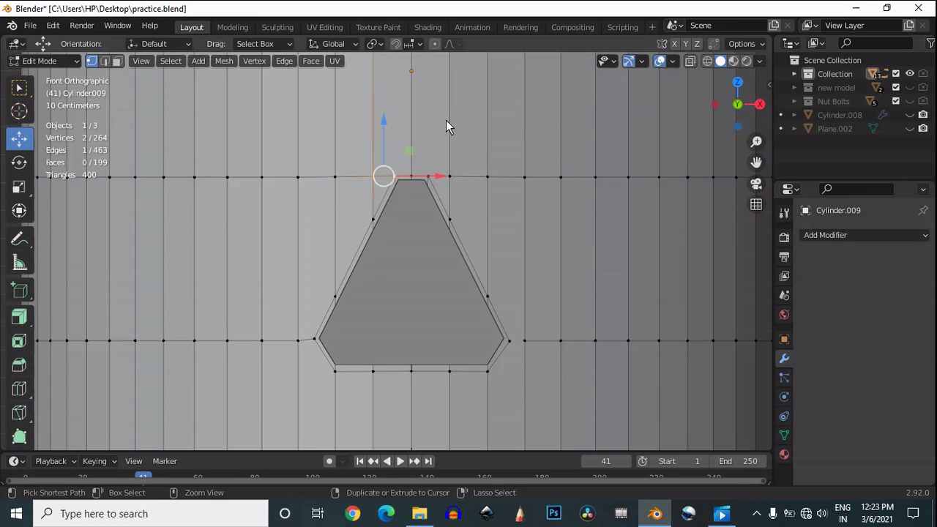
# - Add a horizontal loop cut above the outline with factor 0.8 and join its open ends with Connect Vertex Pairs
pyautogui.hotkey('ctrl', 'r')
pyautogui.click(445, 126)
pyautogui.click(451, 220)
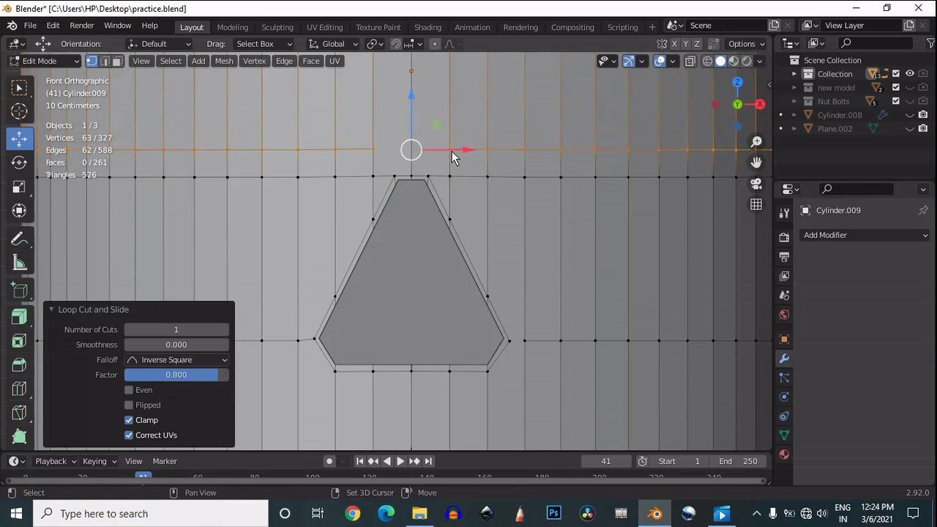
pyautogui.keyDown('shift'); pyautogui.click(452, 150); pyautogui.keyUp('shift')
pyautogui.rightClick(400, 136)
pyautogui.moveTo(465, 136); pyautogui.dragTo(353, 162)
pyautogui.rightClick(384, 130)
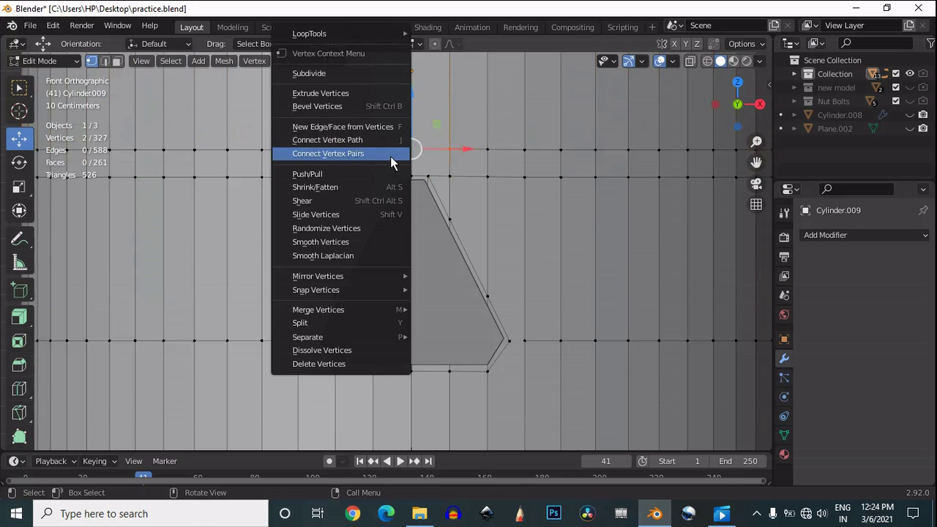
pyautogui.click(390, 156)
# - Try to merge the loop vertices beside the outline's top-left and top-right corners into those corners with At Last
pyautogui.keyDown('shift'); pyautogui.click(383, 175); pyautogui.keyUp('shift')
pyautogui.press('m')
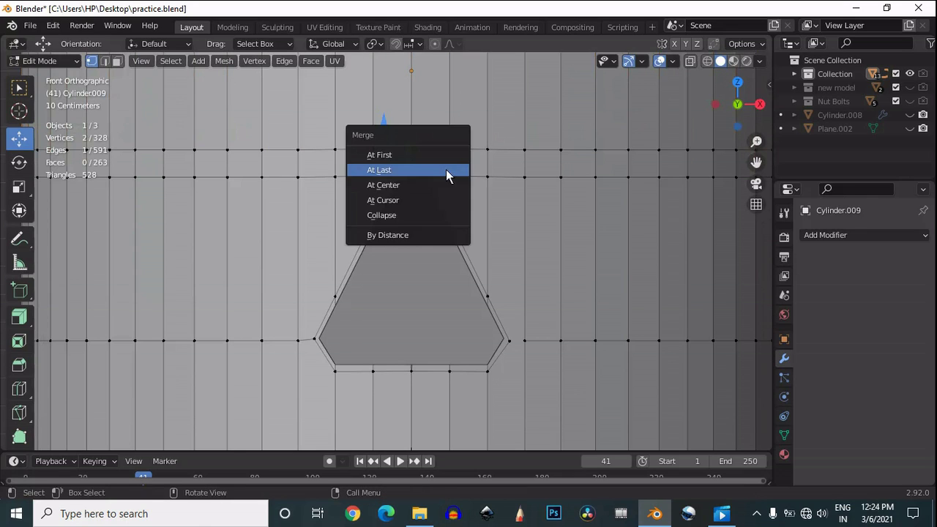
pyautogui.click(445, 169)
pyautogui.click(450, 177)
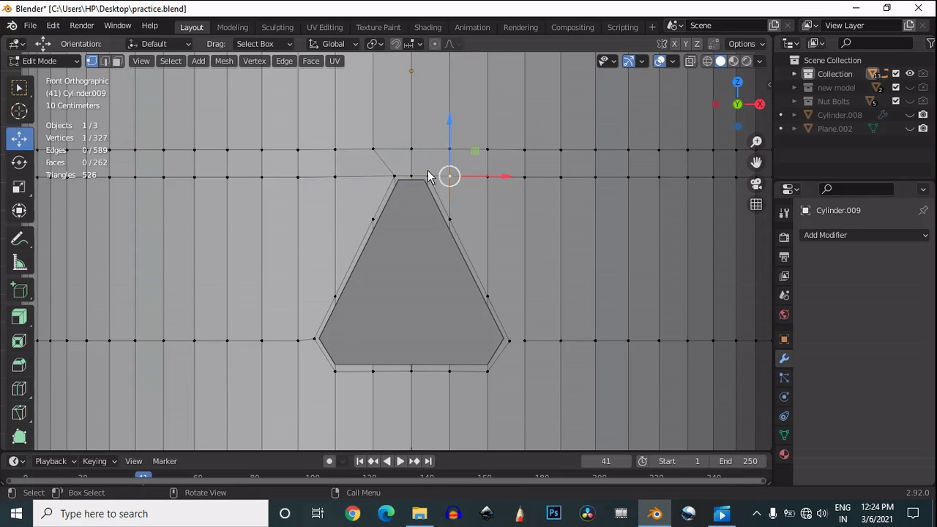
pyautogui.press('m')
pyautogui.click(431, 170)
pyautogui.scroll(1, 723, 84)
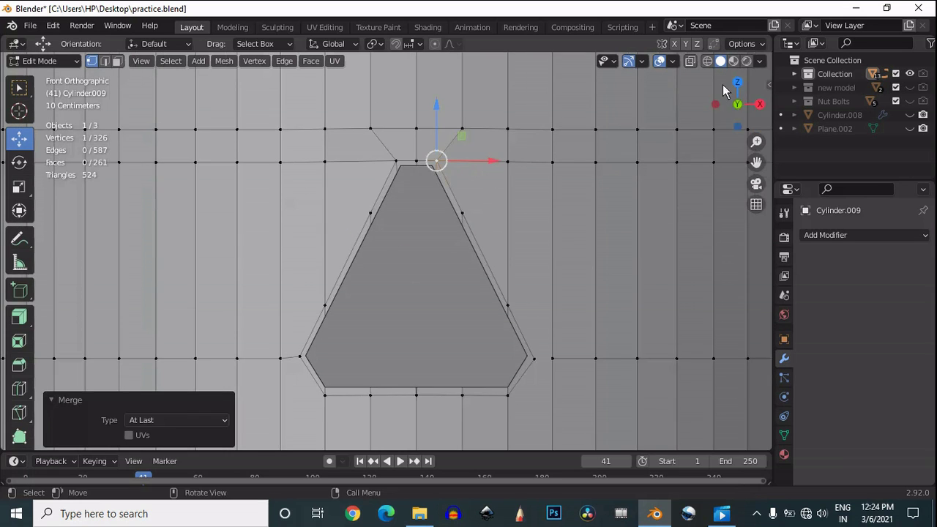
# - Undo both merges at the outline's top corners
pyautogui.moveTo(724, 87); pyautogui.dragTo(720, 111)
pyautogui.scroll(-5, 443, 177)
pyautogui.click(746, 109)
pyautogui.scroll(4, 410, 192)
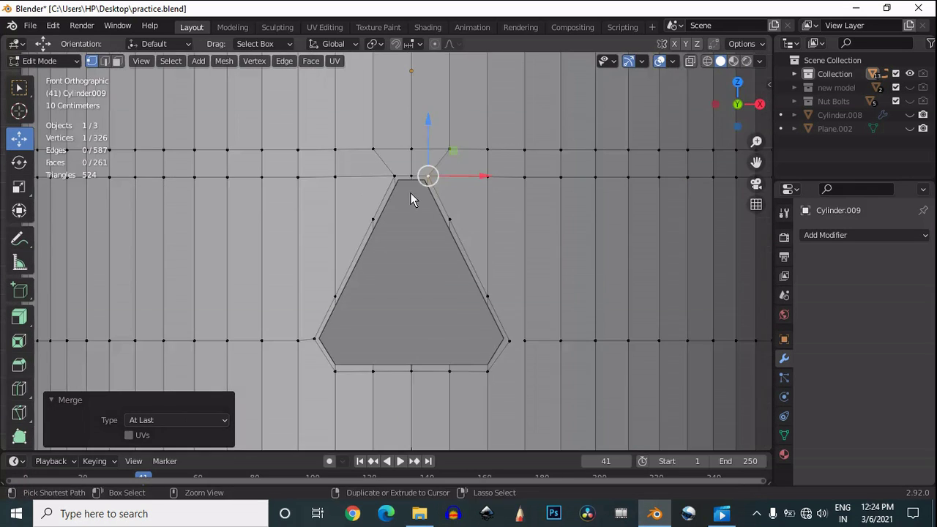
pyautogui.hotkey('ctrl', 'z')
pyautogui.hotkey('ctrl', 'z')
pyautogui.hotkey('ctrl', 'z')
pyautogui.hotkey('ctrl', 'z')
pyautogui.scroll(2, 386, 191)
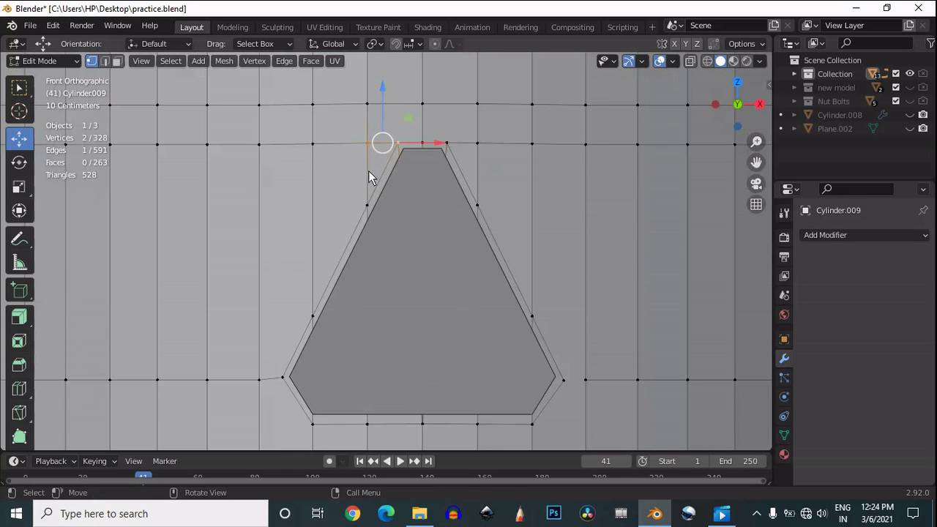
# - Dissolve the two short vertical edges running from the lower of the two upper loops down to the outline's slanted sides
pyautogui.press('2')
pyautogui.hotkey('ctrl', 'x')
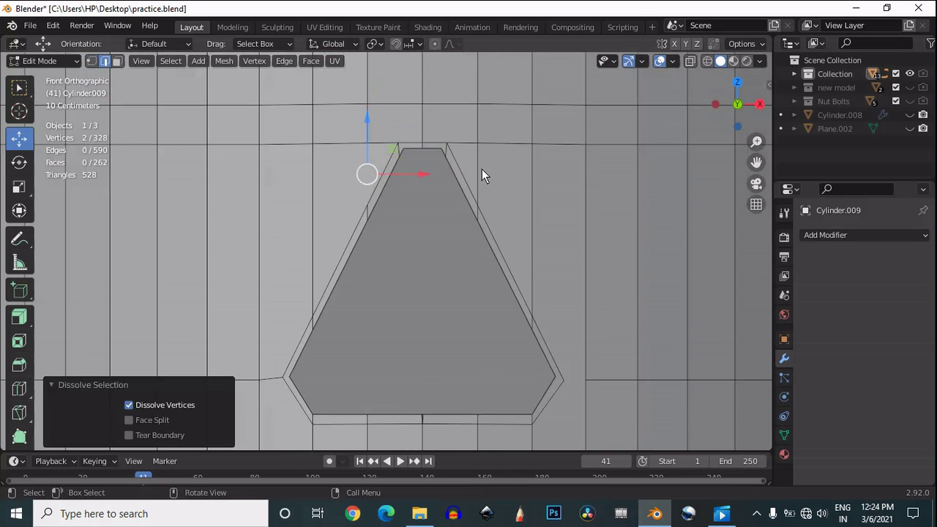
pyautogui.click(480, 169)
pyautogui.hotkey('ctrl', 'x')
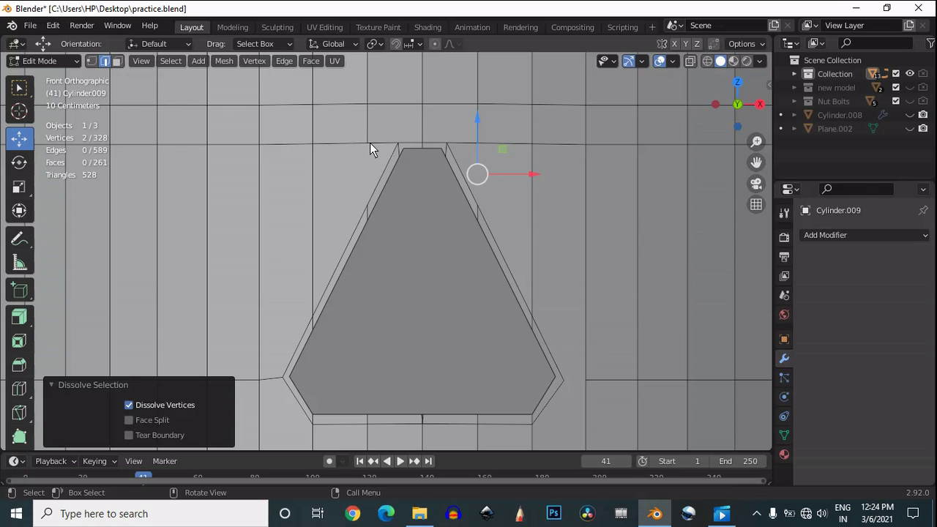
# - Merge the loop vertices beside the outline's two top corners with those corners, using At Last
pyautogui.click(370, 143)
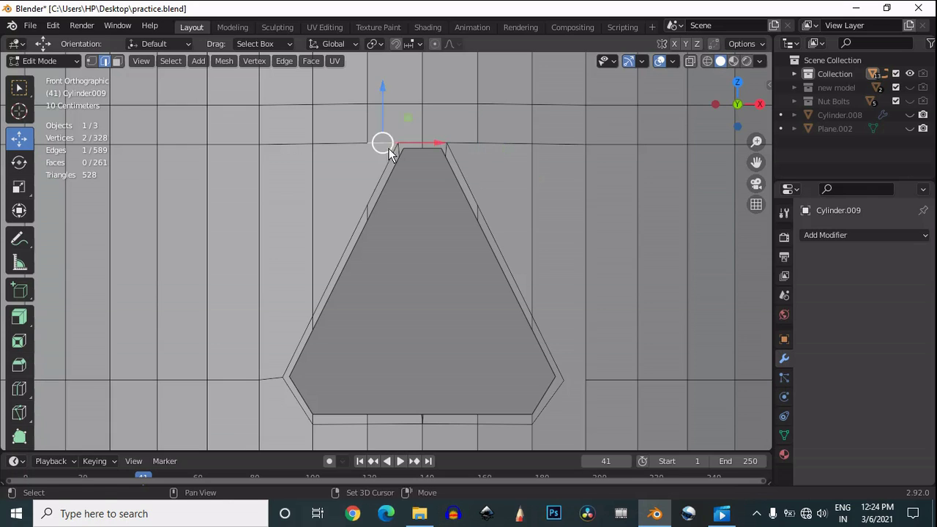
pyautogui.press('1')
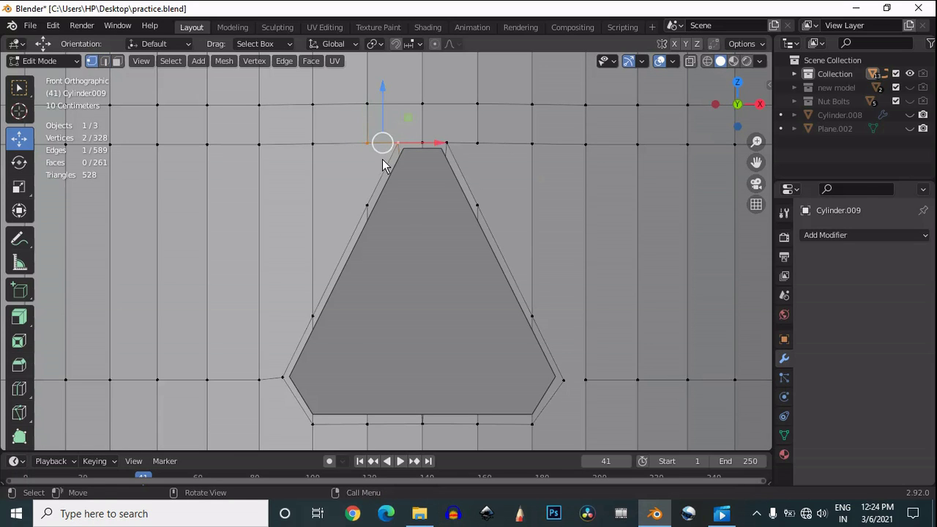
pyautogui.press('m')
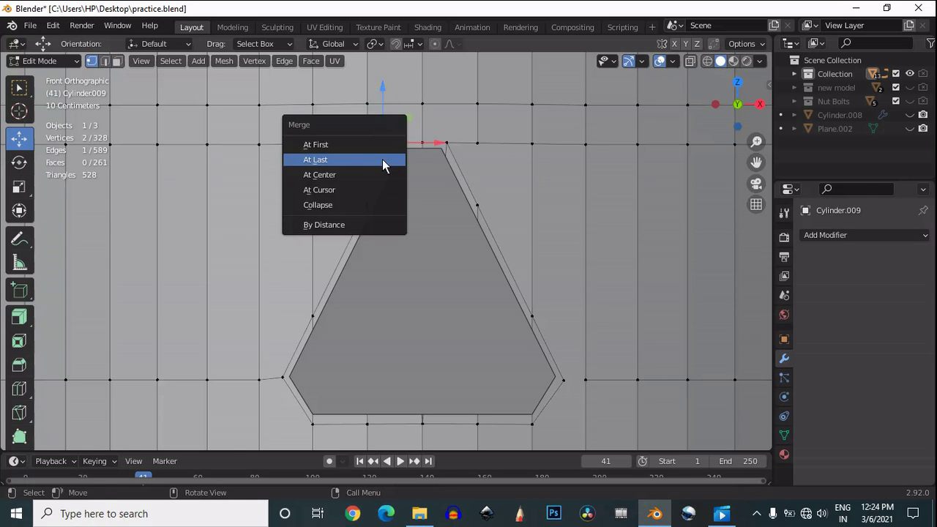
pyautogui.click(382, 158)
pyautogui.click(447, 142)
pyautogui.keyDown('shift'); pyautogui.click(479, 142); pyautogui.keyUp('shift')
pyautogui.press('m')
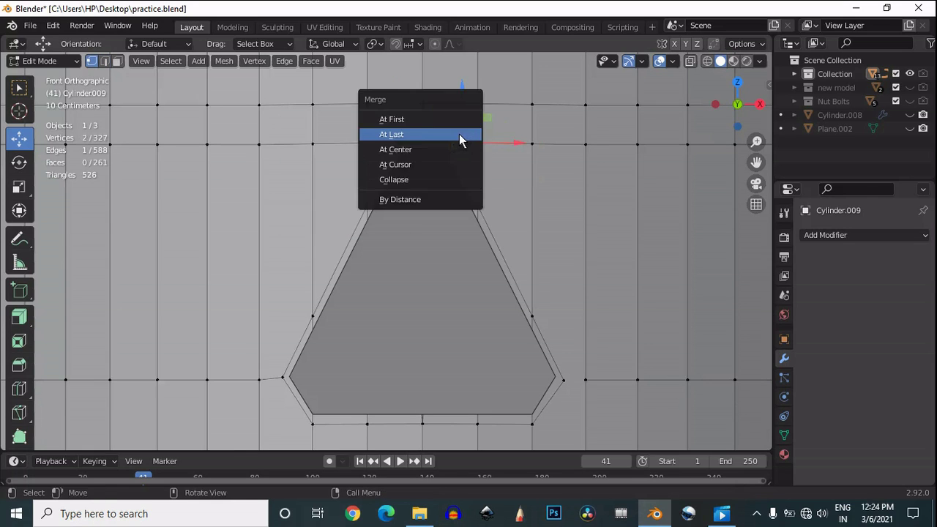
pyautogui.click(459, 135)
pyautogui.scroll(-1, 451, 157)
pyautogui.scroll(2, 452, 156)
pyautogui.hotkey('ctrl', 'r')
pyautogui.click(285, 202)
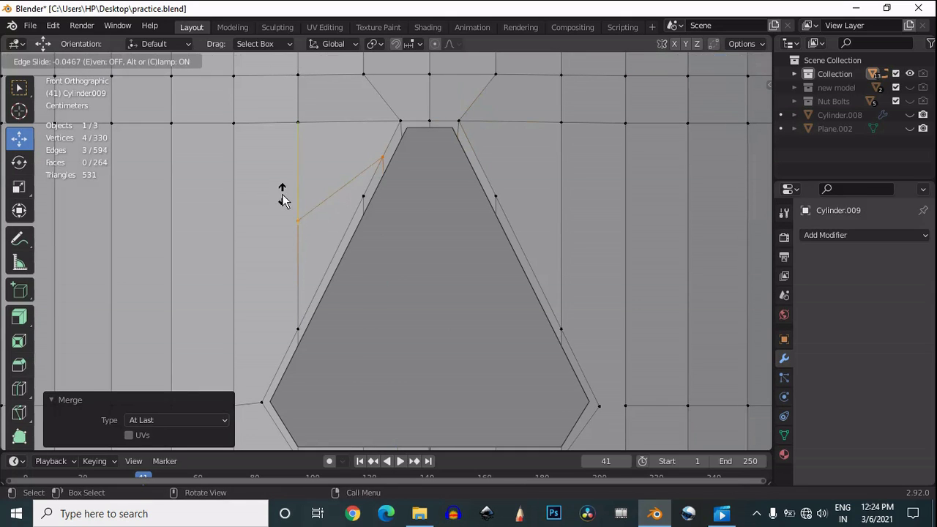
pyautogui.hotkey('ctrl', 'z')
# - Add a horizontal loop cut with factor -0.5, level with the upper vertices on the outline's slanted sides
pyautogui.hotkey('ctrl', 'r')
pyautogui.click(229, 206)
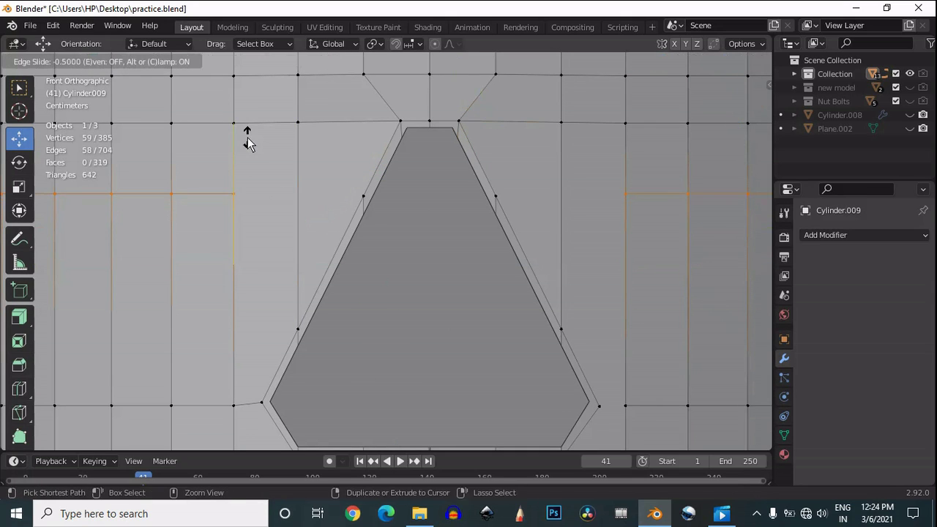
pyautogui.click(245, 191)
# - Try to merge the new loop's left open end with the upper vertex on the outline's left slanted side
pyautogui.click(245, 191)
pyautogui.keyDown('shift'); pyautogui.click(360, 195); pyautogui.keyUp('shift')
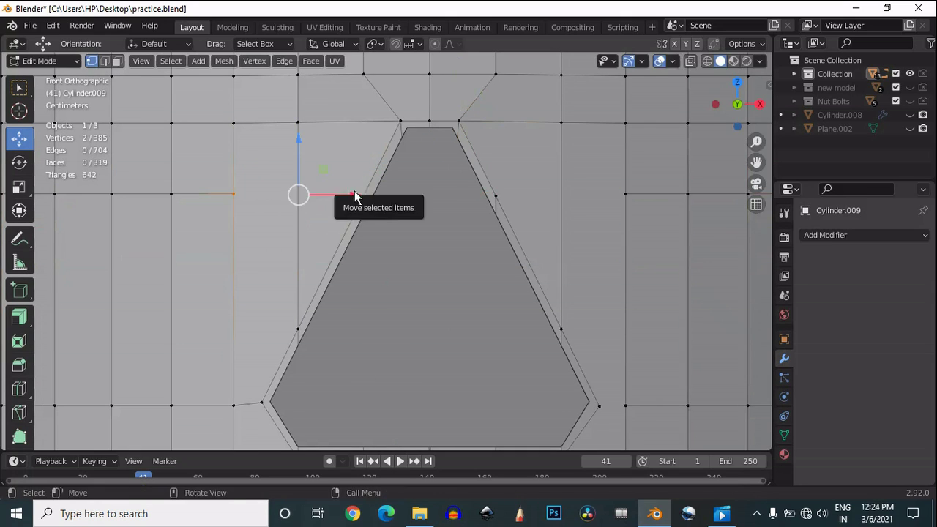
pyautogui.press('m')
pyautogui.click(353, 210)
pyautogui.hotkey('ctrl', 'z')
# - Connect the new loop's left open end to the upper vertex on the outline's left side with Connect Vertex Pairs
pyautogui.click(237, 197)
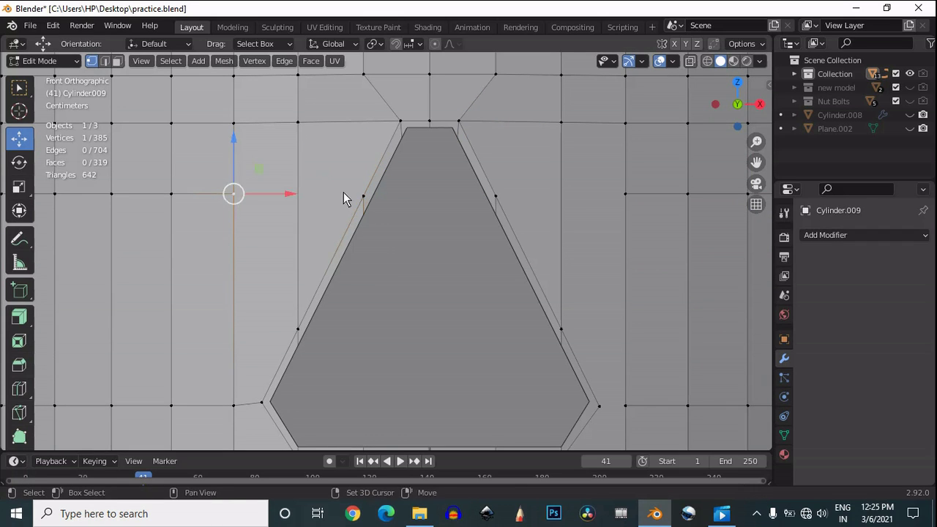
pyautogui.keyDown('shift'); pyautogui.click(362, 192); pyautogui.keyUp('shift')
pyautogui.press('m')
pyautogui.rightClick(324, 181)
pyautogui.click(324, 187)
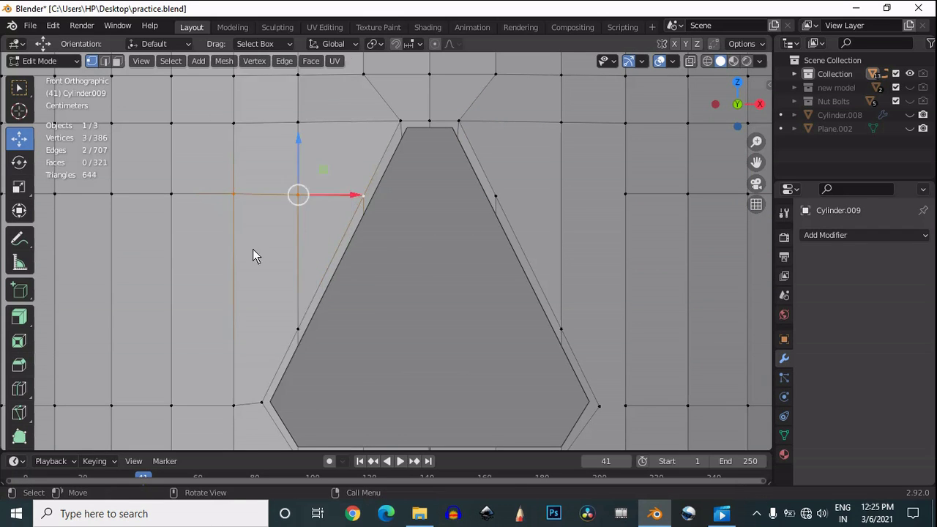
# - Add another horizontal loop cut level with the lower vertices on the outline's slanted sides
pyautogui.scroll(-4, 241, 259)
pyautogui.click(229, 267)
pyautogui.scroll(3, 293, 227)
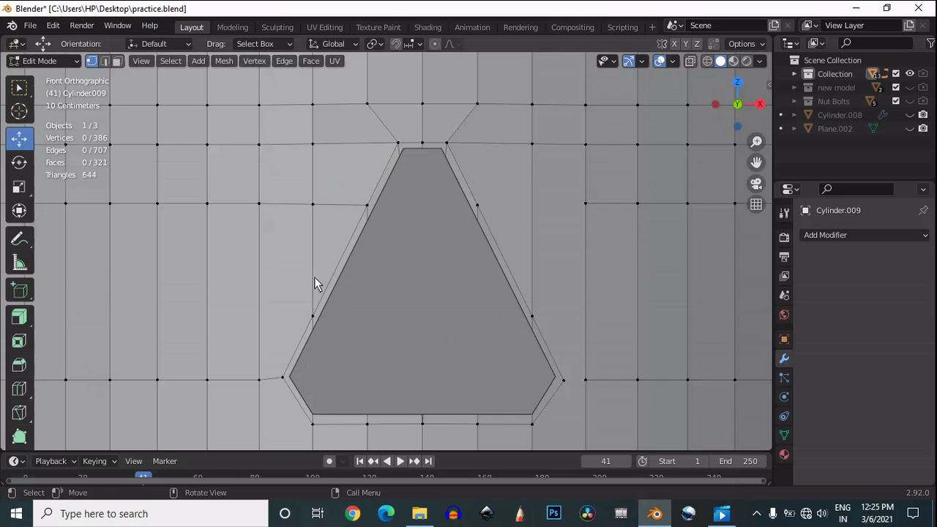
pyautogui.scroll(-3, 313, 273)
pyautogui.scroll(3, 313, 274)
pyautogui.hotkey('ctrl', 'r')
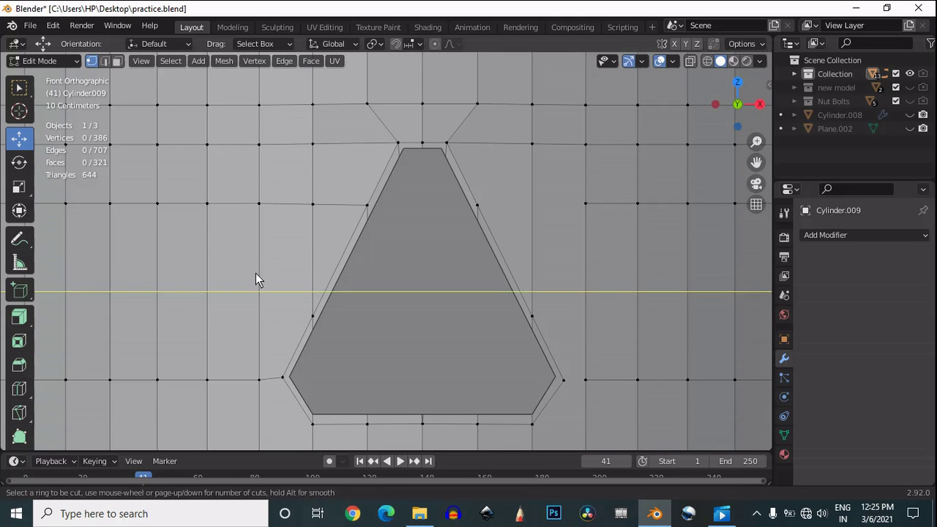
pyautogui.click(255, 279)
pyautogui.click(254, 293)
# - Connect the lower loop cut's left open end to the lower vertex on the outline's left side with Connect Vertex Pairs
pyautogui.click(301, 317)
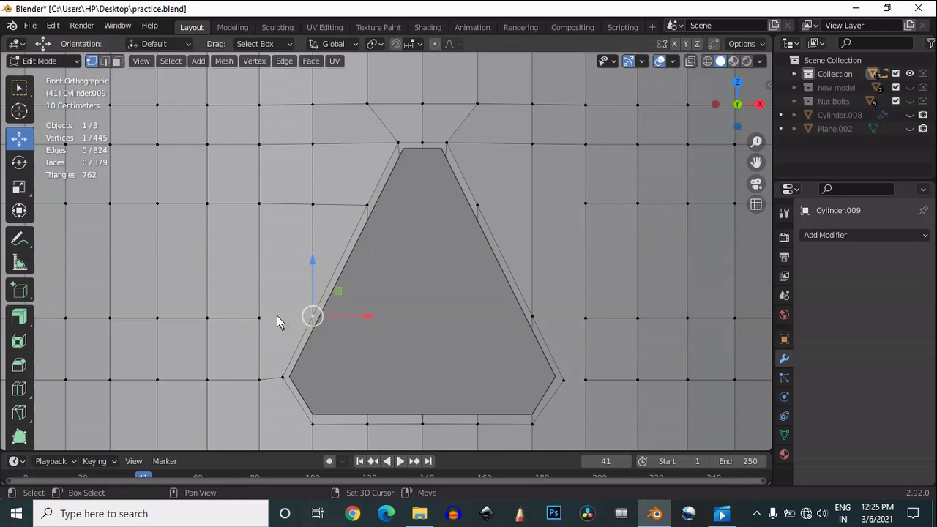
pyautogui.keyDown('shift'); pyautogui.click(258, 319); pyautogui.keyUp('shift')
pyautogui.rightClick(270, 282)
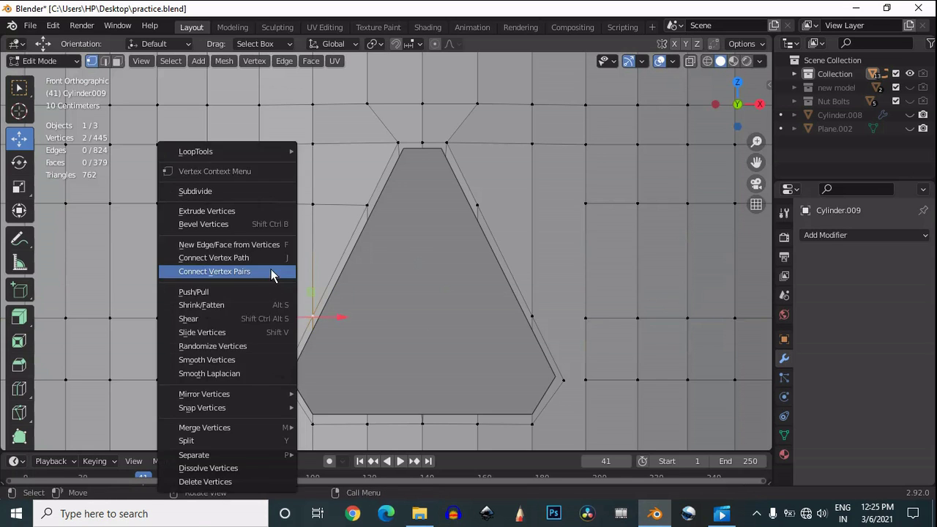
pyautogui.click(271, 270)
# - Examine the topology around the triangular outline in Object Mode and Edit Mode, close up and from a slight angle
pyautogui.press('Tab')
pyautogui.scroll(-4, 278, 299)
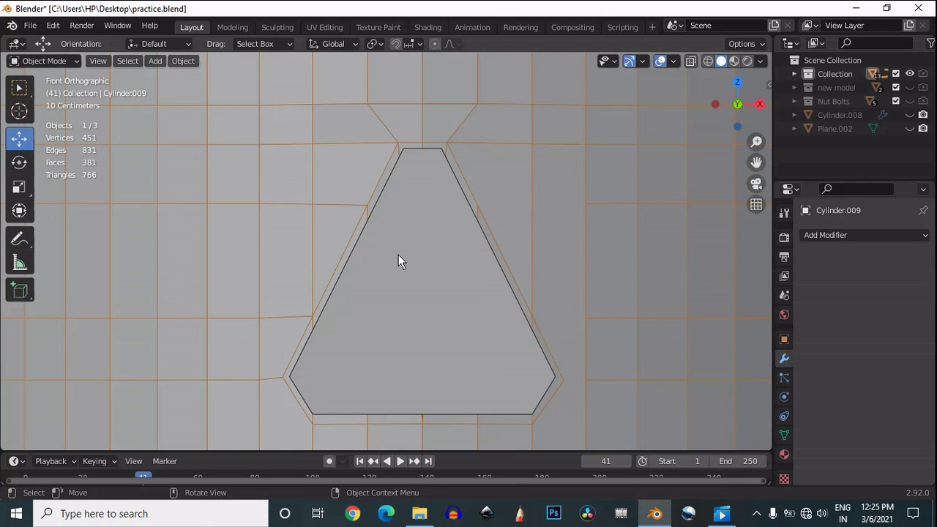
pyautogui.press('Tab')
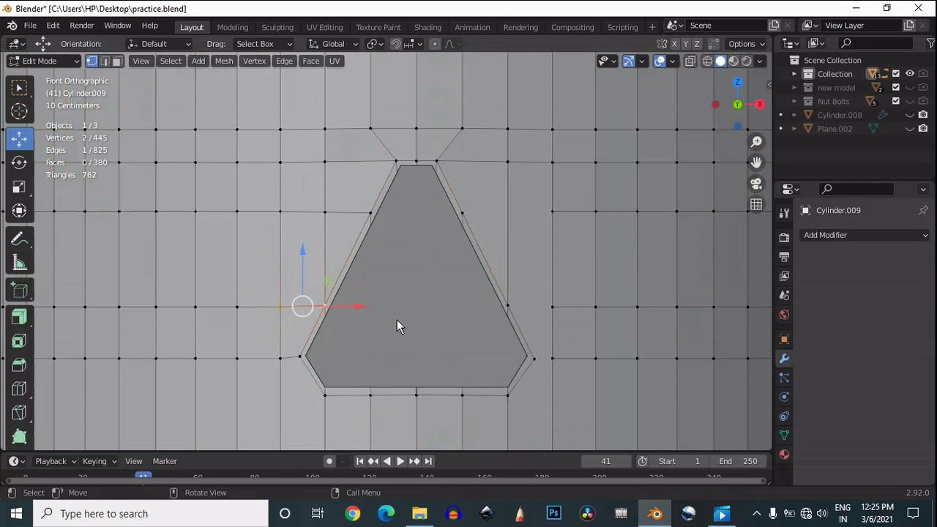
pyautogui.scroll(-1, 396, 326)
pyautogui.scroll(-3, 397, 316)
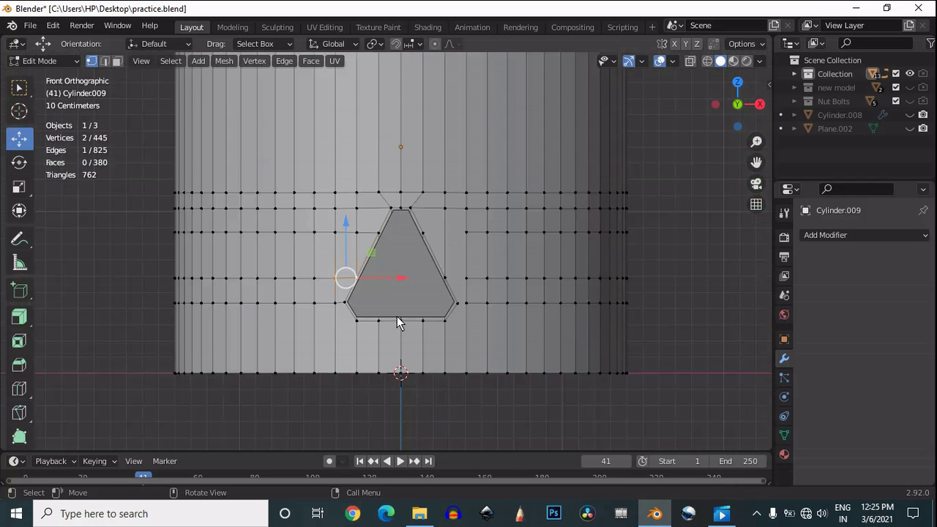
pyautogui.scroll(2, 382, 268)
pyautogui.scroll(5, 350, 264)
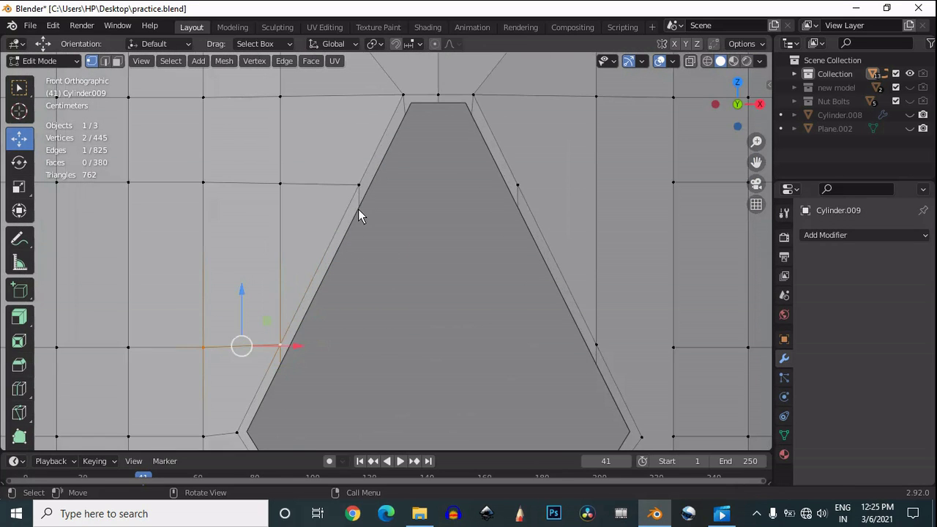
pyautogui.click(357, 186)
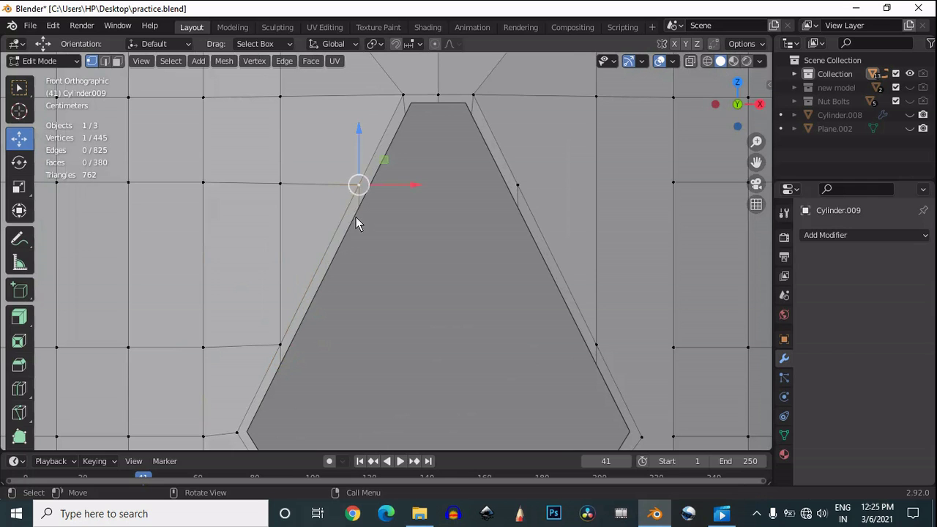
pyautogui.moveTo(734, 110); pyautogui.dragTo(729, 112)
pyautogui.scroll(-2, 486, 219)
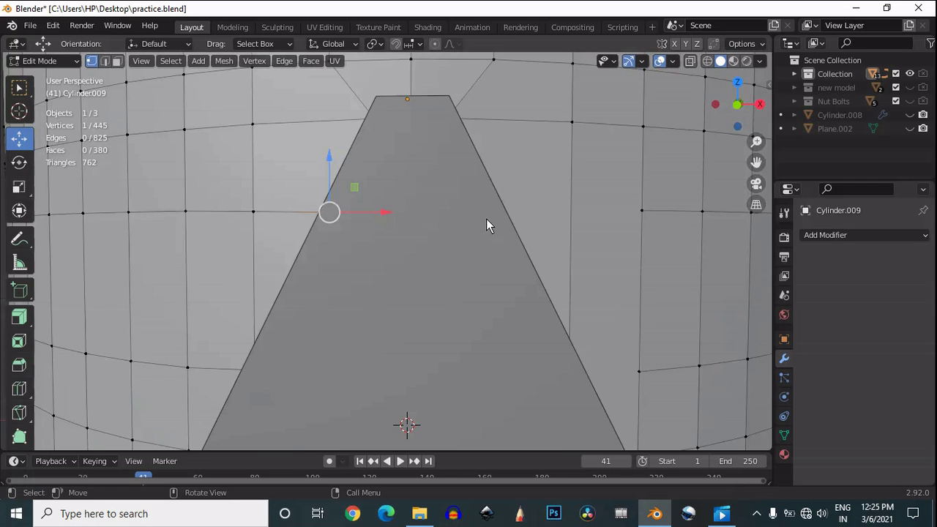
# - Select all three objects in Object Mode and move them to the Scene Collection
pyautogui.press('Tab')
pyautogui.click(439, 236)
pyautogui.scroll(-8, 730, 138)
pyautogui.press('a')
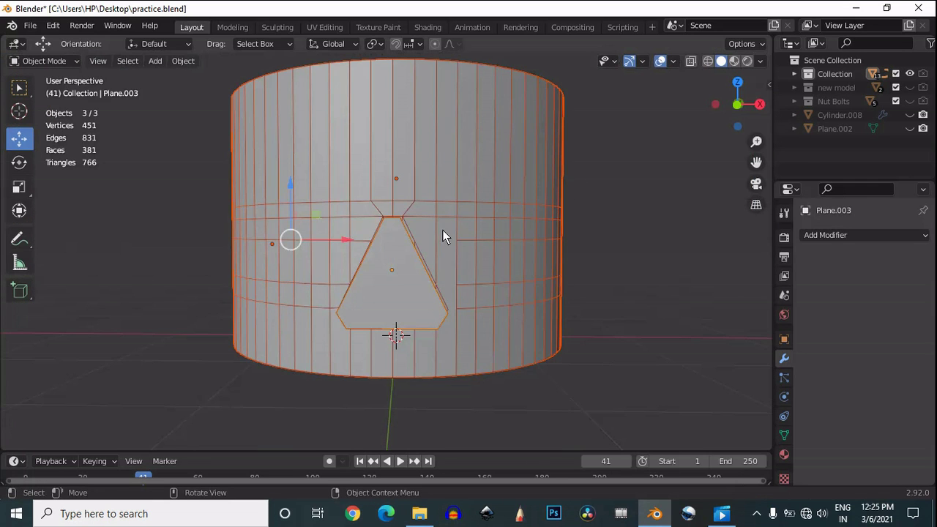
pyautogui.press('m')
pyautogui.click(447, 210)
pyautogui.press('Escape')
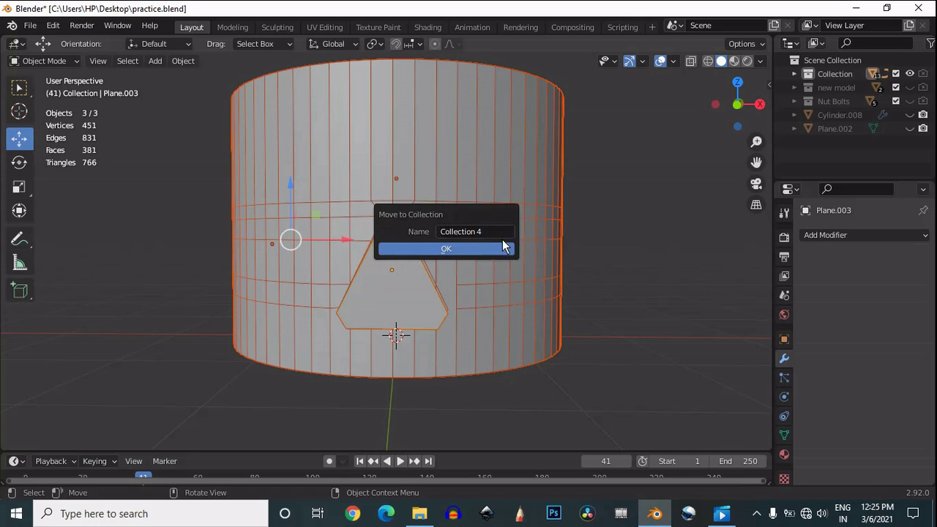
pyautogui.press('Escape')
pyautogui.press('m')
pyautogui.click(399, 267)
# - Hide the triangular plane Plane.003 and open the cylinder Cylinder.009 in Edit Mode
pyautogui.scroll(4, 369, 287)
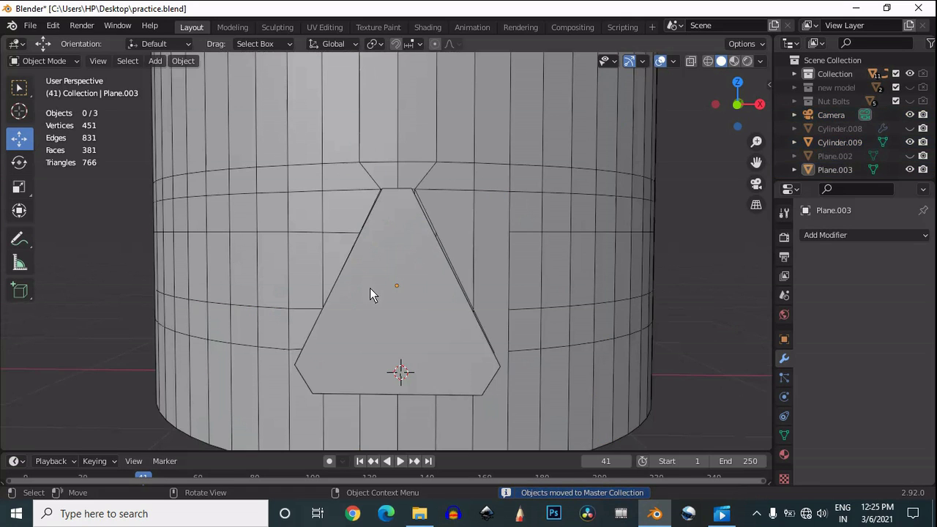
pyautogui.click(433, 247)
pyautogui.click(909, 170)
pyautogui.click(434, 242)
pyautogui.press('Tab')
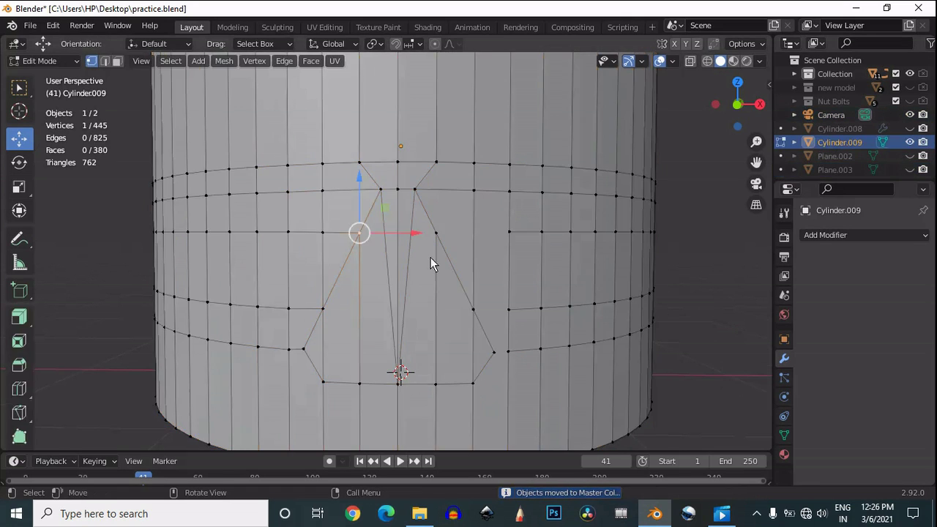
# - Examine the faces inside the cylinder's triangular outline by selecting them in face select mode
pyautogui.scroll(3, 441, 258)
pyautogui.scroll(-3, 420, 265)
pyautogui.press('3')
pyautogui.moveTo(425, 263); pyautogui.dragTo(375, 300)
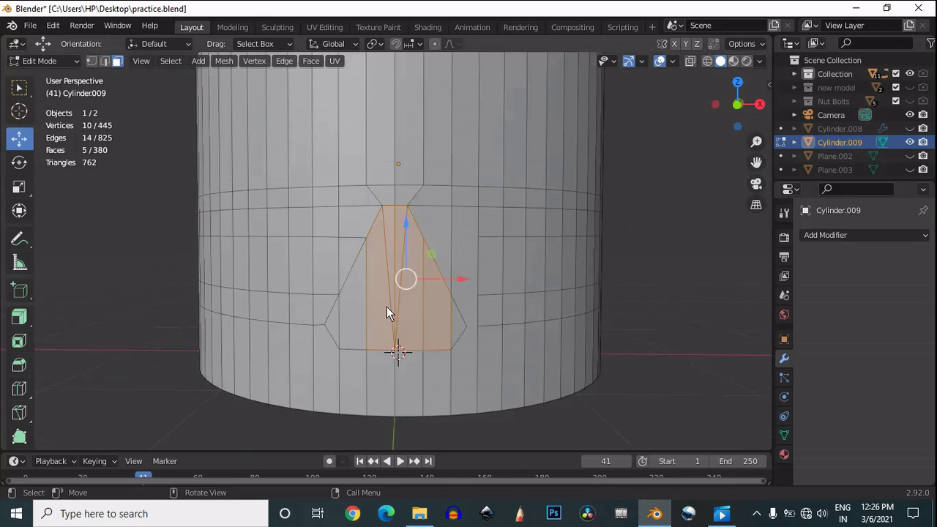
pyautogui.scroll(2, 401, 320)
pyautogui.scroll(-1, 407, 359)
pyautogui.scroll(2, 410, 326)
pyautogui.scroll(-2, 410, 326)
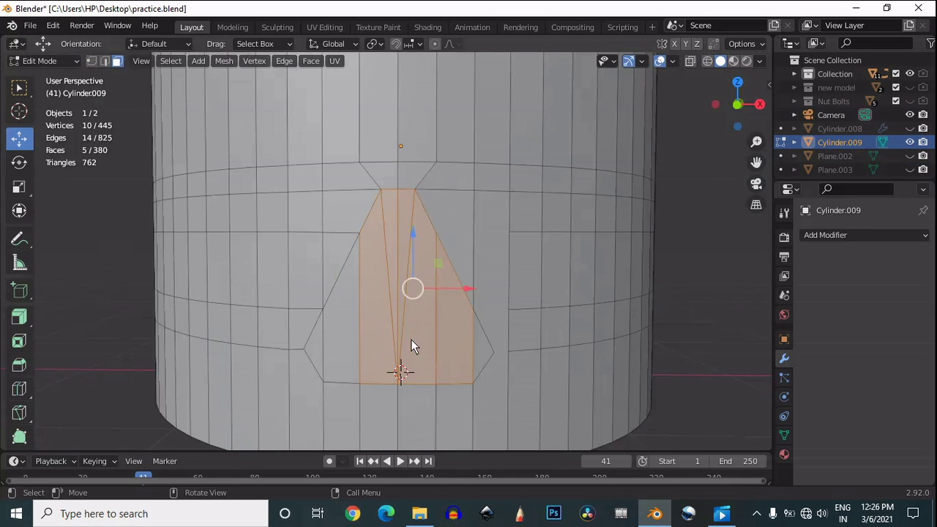
pyautogui.press('1')
pyautogui.click(400, 381)
pyautogui.press('g')
pyautogui.press('g')
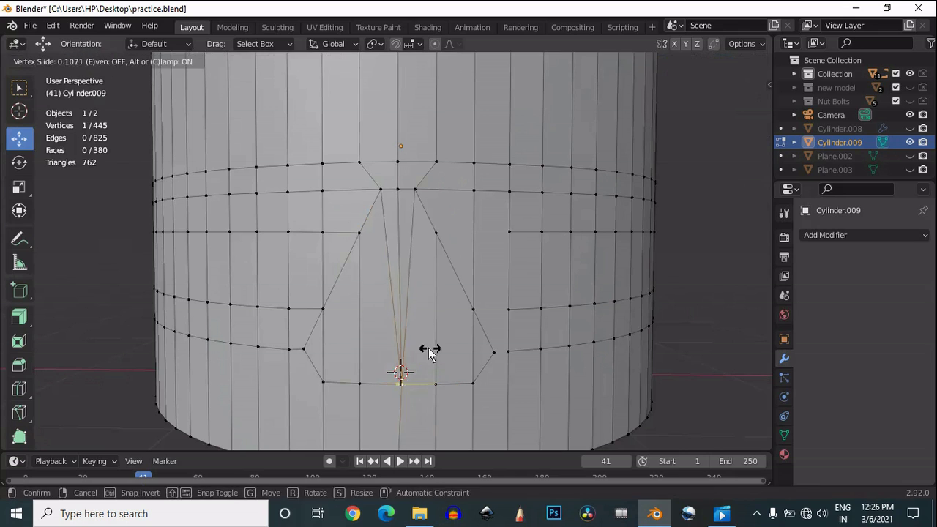
pyautogui.rightClick(426, 344)
# - Try to dissolve the vertical edge inside the triangle's left half, and undo it along with the preceding selection changes
pyautogui.scroll(2, 414, 291)
pyautogui.scroll(-2, 415, 293)
pyautogui.click(738, 105)
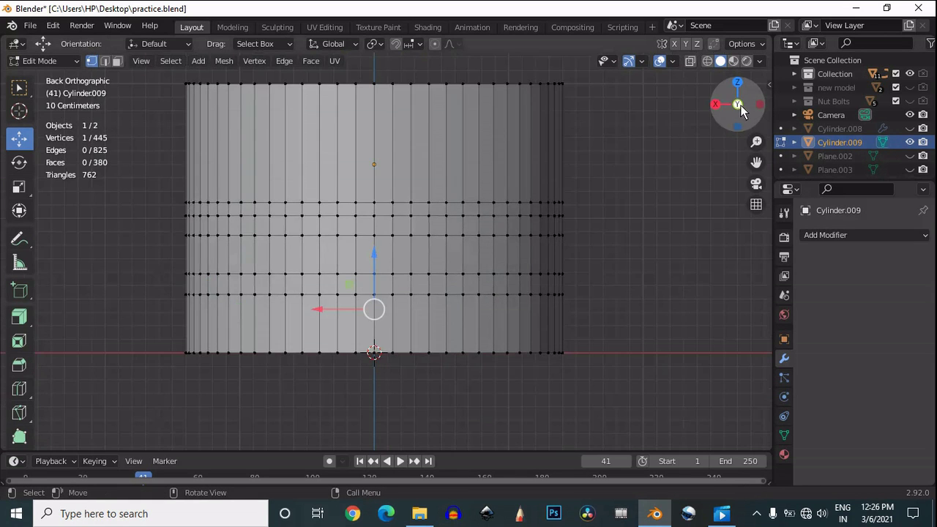
pyautogui.scroll(3, 497, 244)
pyautogui.scroll(1, 400, 199)
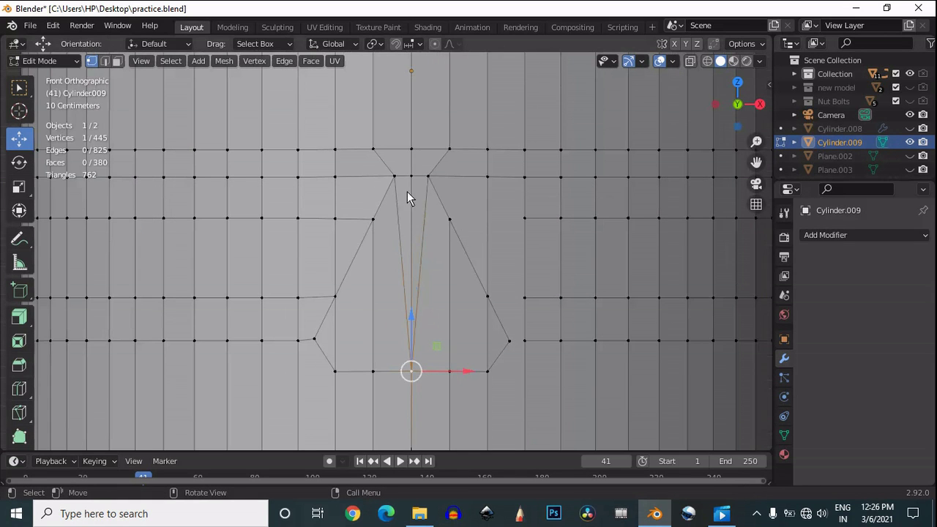
pyautogui.press('2')
pyautogui.click(373, 276)
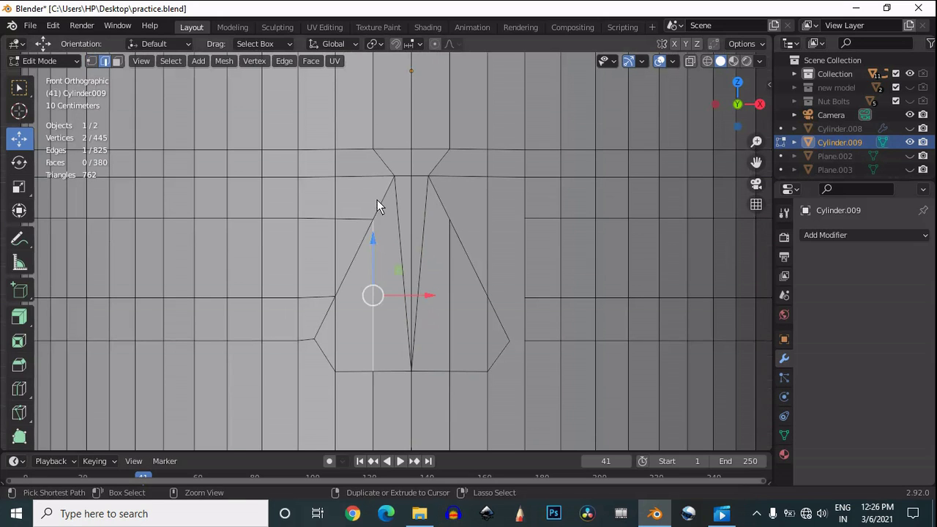
pyautogui.hotkey('ctrl', 'x')
pyautogui.hotkey('ctrl', 'z')
pyautogui.hotkey('ctrl', 'z')
pyautogui.hotkey('ctrl', 'z')
pyautogui.hotkey('ctrl', 'z')
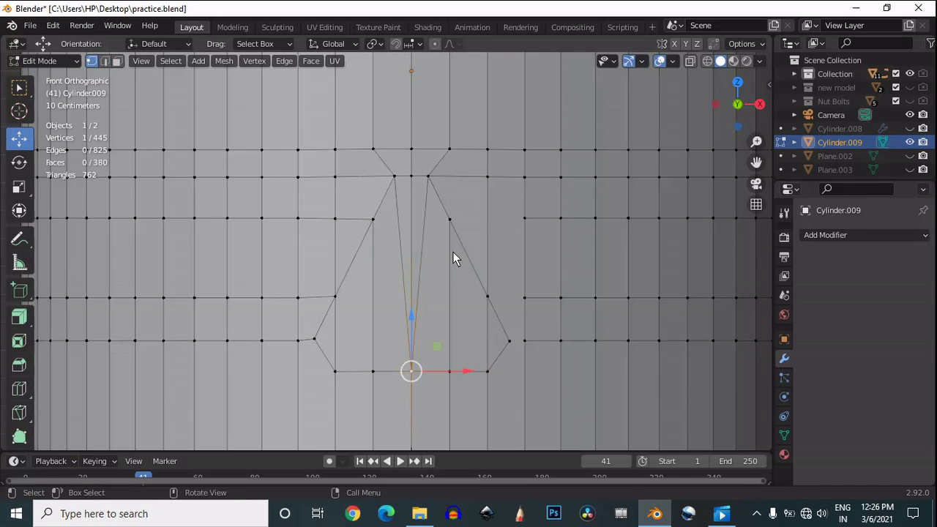
pyautogui.scroll(1, 453, 252)
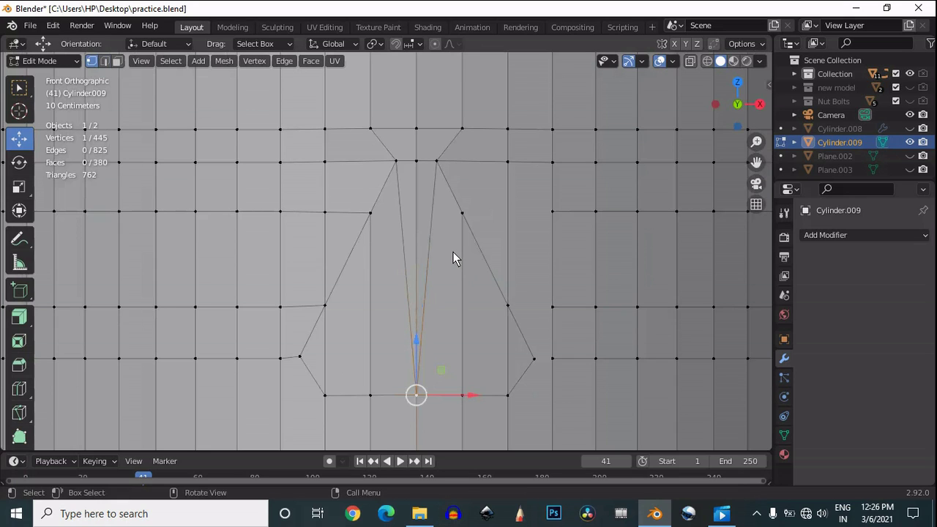
pyautogui.hotkey('ctrl', 'z')
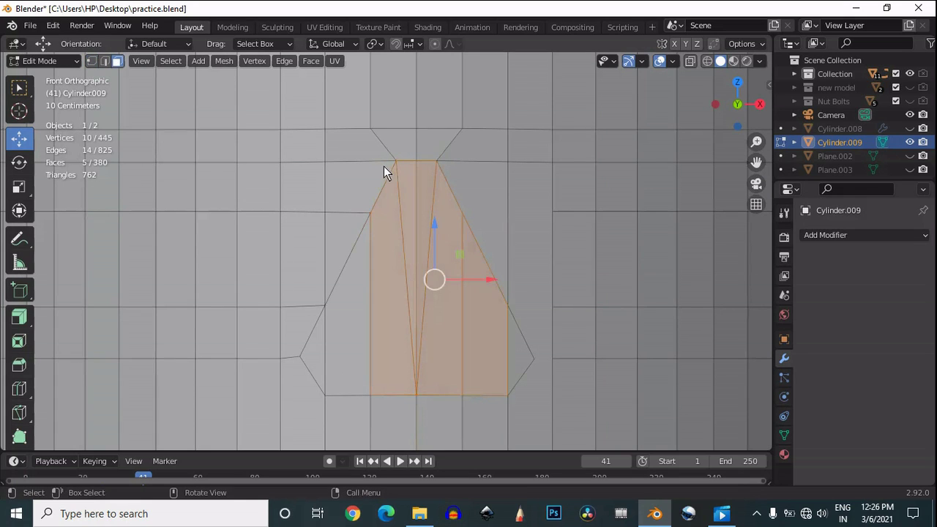
# - Connect the upper loop's vertices on both sides of the triangle's top to the outline vertices directly below them
pyautogui.press('1')
pyautogui.click(370, 129)
pyautogui.keyDown('shift'); pyautogui.click(370, 211); pyautogui.keyUp('shift')
pyautogui.rightClick(367, 165)
pyautogui.click(367, 166)
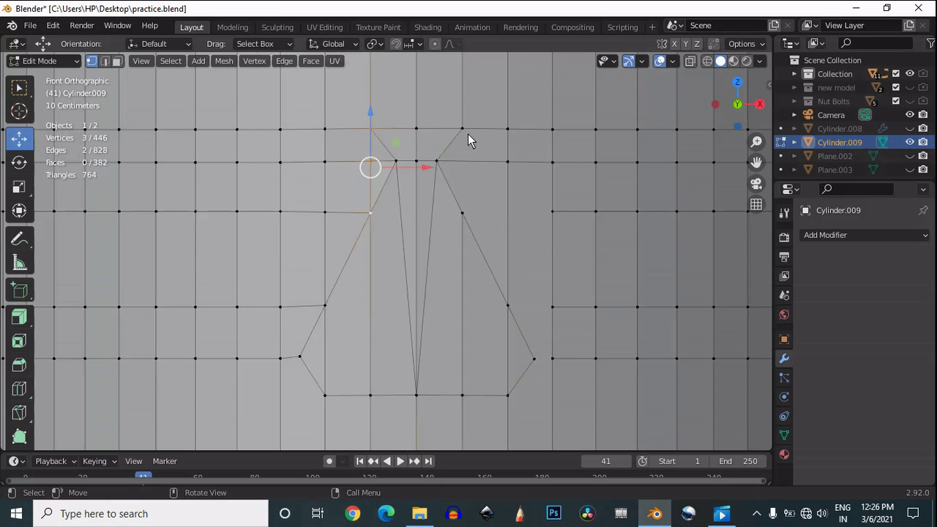
pyautogui.click(463, 131)
pyautogui.keyDown('shift'); pyautogui.click(463, 211); pyautogui.keyUp('shift')
pyautogui.rightClick(454, 161)
pyautogui.click(454, 160)
# - Dissolve the two slanted edges running from the triangle's top corners to the middle of its base
pyautogui.moveTo(742, 107); pyautogui.dragTo(740, 110)
pyautogui.scroll(-4, 583, 158)
pyautogui.click(738, 105)
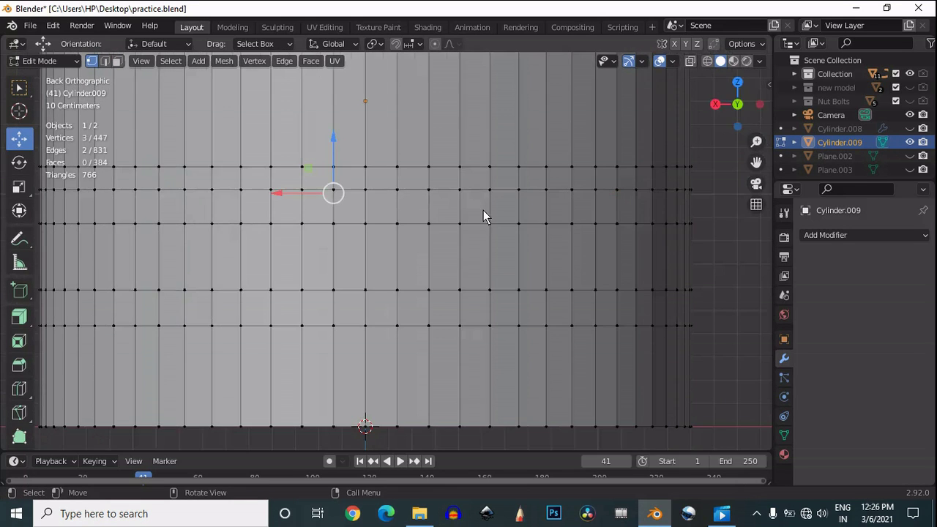
pyautogui.click(736, 104)
pyautogui.scroll(5, 468, 213)
pyautogui.press('2')
pyautogui.click(456, 214)
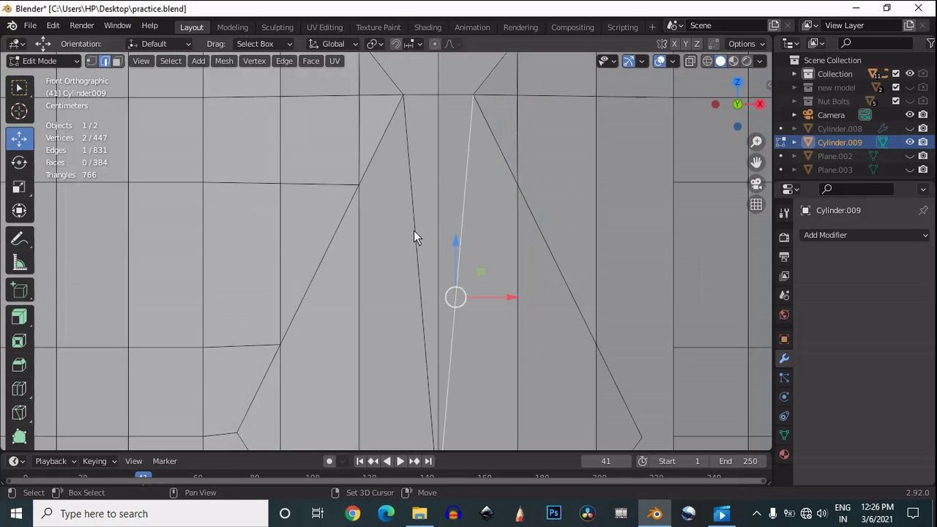
pyautogui.keyDown('shift'); pyautogui.click(415, 231); pyautogui.keyUp('shift')
pyautogui.hotkey('ctrl', 'x')
pyautogui.scroll(-2, 437, 232)
# - Try to dissolve the horizontal edge loop passing through the triangle's two top corners, and undo it
pyautogui.click(480, 130)
pyautogui.keyDown('shift'); pyautogui.click(481, 167); pyautogui.keyUp('shift')
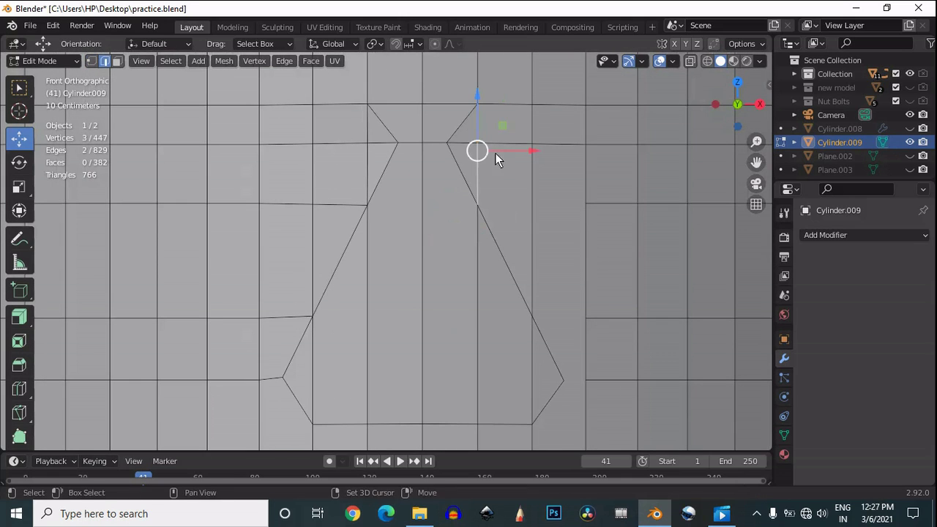
pyautogui.click(494, 141)
pyautogui.keyDown('alt'); pyautogui.click(494, 142); pyautogui.keyUp('alt')
pyautogui.hotkey('ctrl', 'x')
pyautogui.scroll(-1, 460, 141)
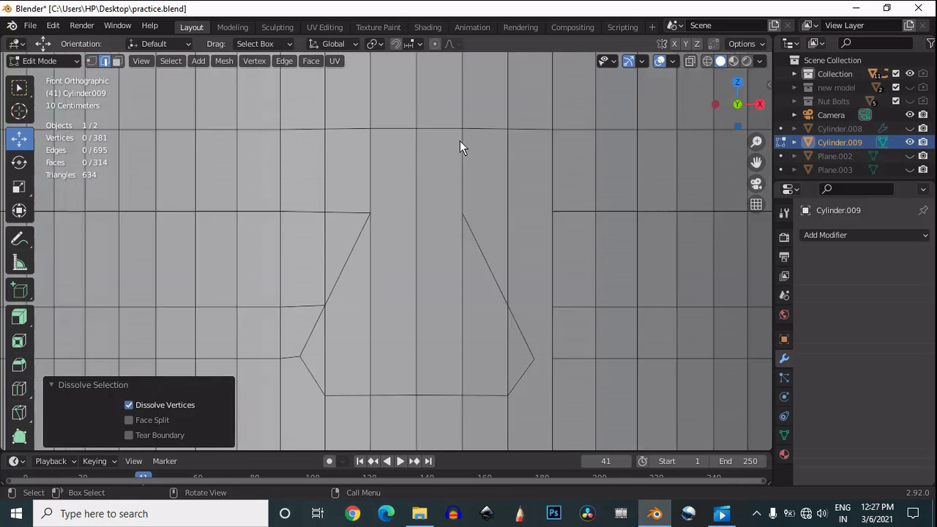
pyautogui.hotkey('ctrl', 'z')
pyautogui.click(463, 184)
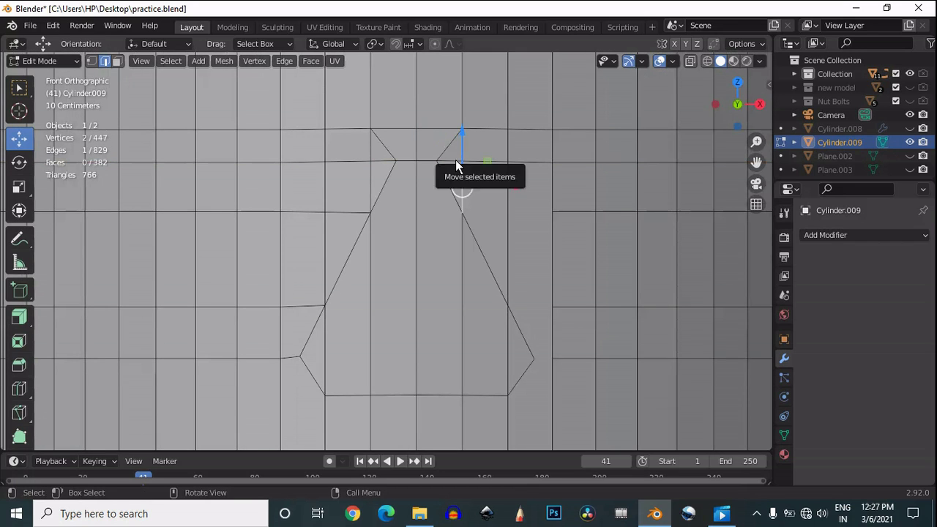
pyautogui.click(455, 161)
pyautogui.click(384, 160)
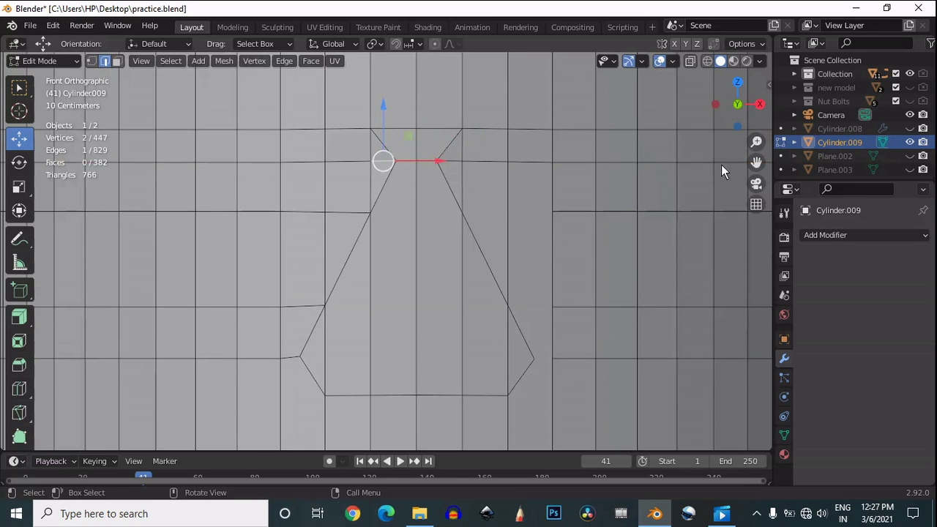
# - Connect the triangle's two top corners to the middle vertex above to form a peak, and dissolve the vertical edge inside it
pyautogui.moveTo(757, 163); pyautogui.dragTo(752, 232)
pyautogui.scroll(2, 465, 245)
pyautogui.press('1')
pyautogui.click(393, 227)
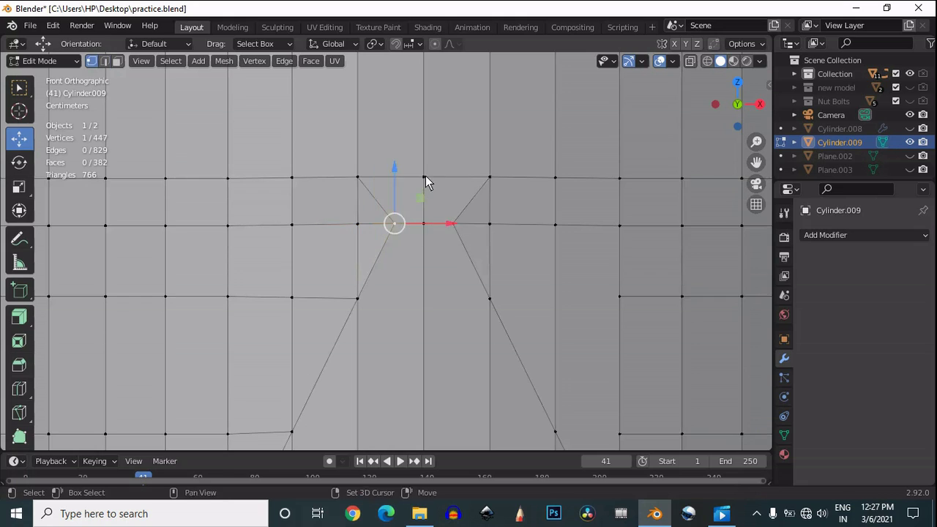
pyautogui.keyDown('shift'); pyautogui.click(424, 177); pyautogui.keyUp('shift')
pyautogui.keyDown('shift'); pyautogui.click(453, 222); pyautogui.keyUp('shift')
pyautogui.rightClick(428, 175)
pyautogui.click(428, 176)
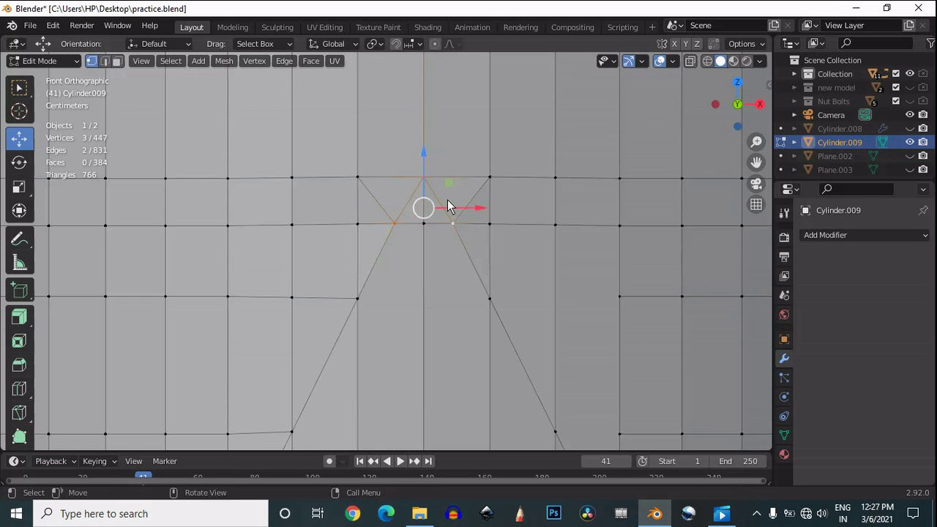
pyautogui.press('2')
pyautogui.click(424, 210)
pyautogui.hotkey('ctrl', 'x')
# - Dissolve the horizontal edge loop that meets the triangle's sides just below the peak
pyautogui.click(381, 216)
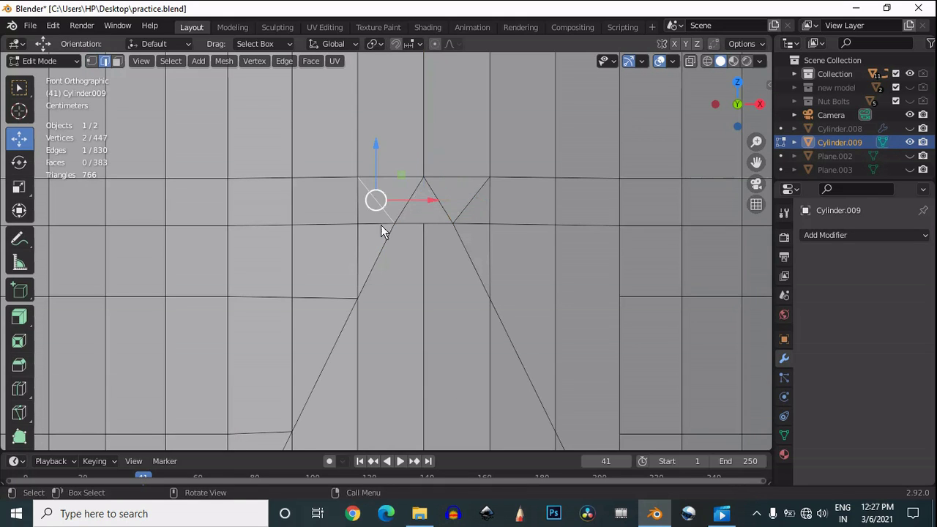
pyautogui.keyDown('alt'); pyautogui.click(370, 229); pyautogui.keyUp('alt')
pyautogui.hotkey('ctrl', 'x')
pyautogui.scroll(-4, 461, 198)
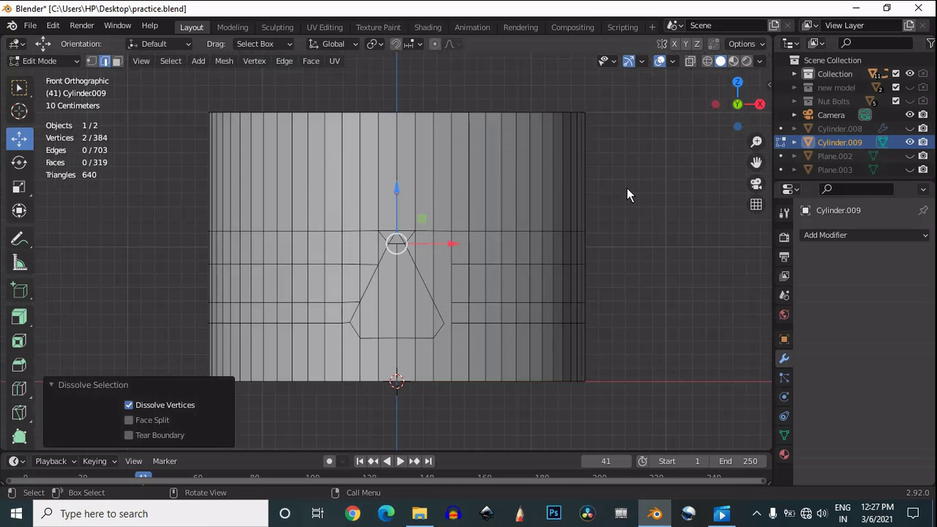
pyautogui.click(585, 172)
pyautogui.scroll(5, 408, 219)
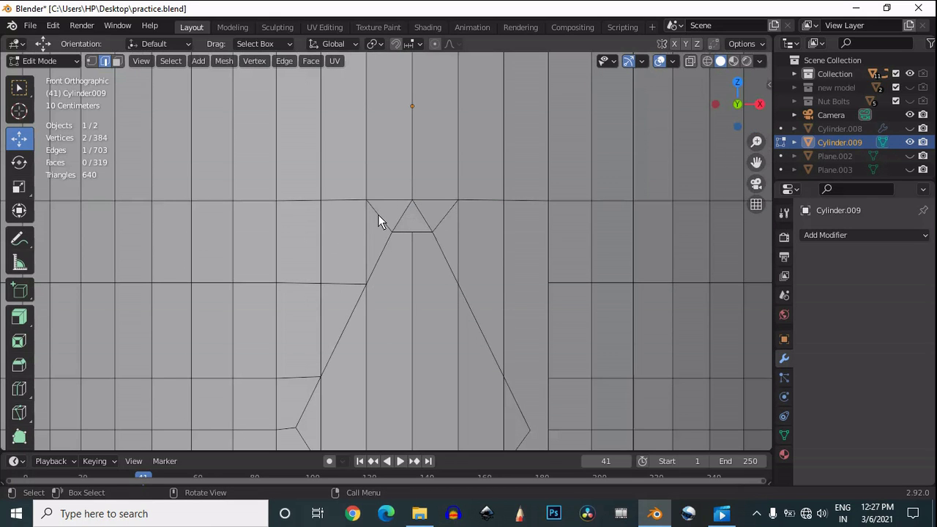
# - Try to dissolve the two diagonal edges flanking the triangle's peak, and undo both
pyautogui.click(377, 214)
pyautogui.hotkey('ctrl', 'x')
pyautogui.click(441, 220)
pyautogui.hotkey('ctrl', 'x')
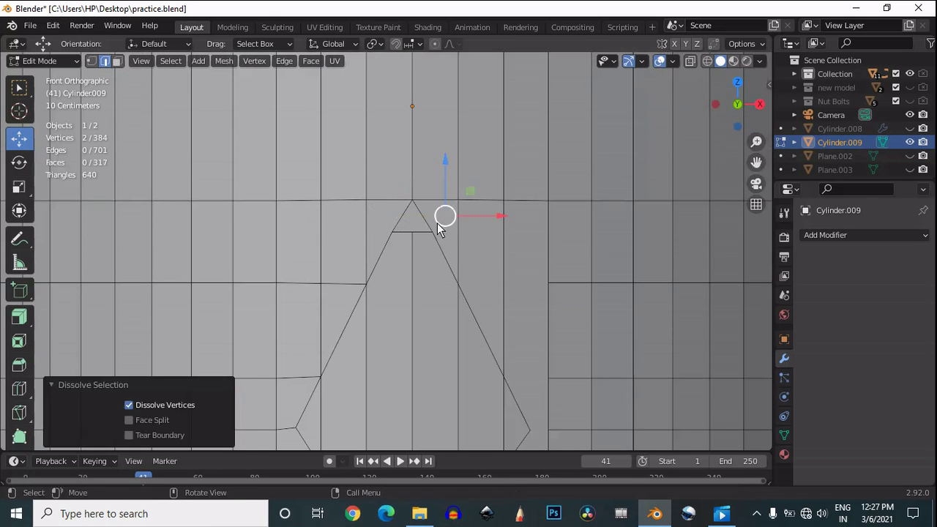
pyautogui.scroll(2, 436, 225)
pyautogui.hotkey('ctrl', 'z')
pyautogui.hotkey('ctrl', 'z')
pyautogui.hotkey('ctrl', 'z')
# - Add a horizontal loop cut around the cylinder level with the base of the peak, with an edge slide factor of 0.2
pyautogui.scroll(-1, 405, 180)
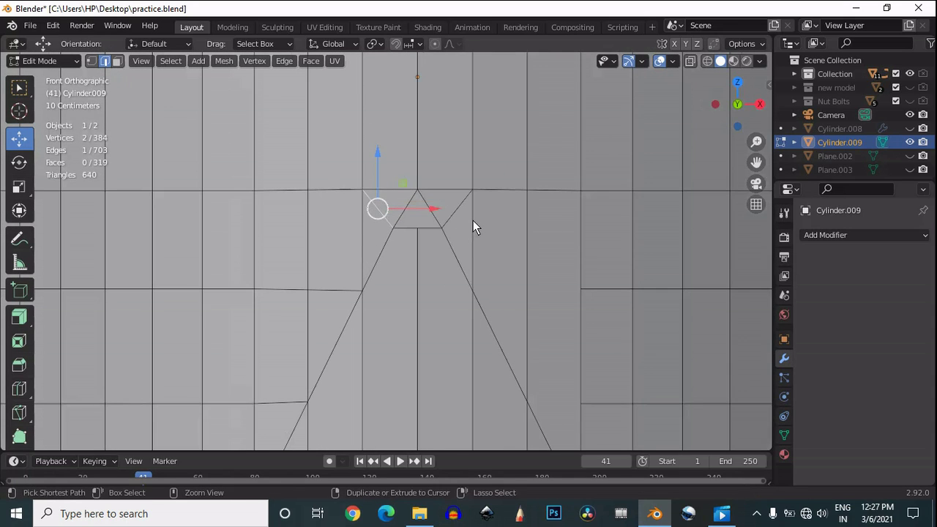
pyautogui.hotkey('ctrl', 'r')
pyautogui.click(573, 224)
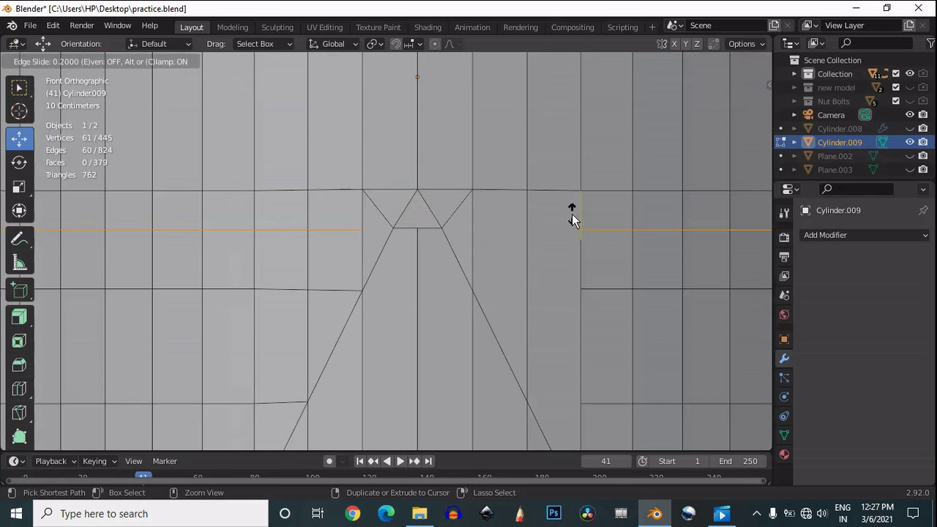
pyautogui.click(573, 213)
# - Connect the corners at the base of the triangle's peak to the ends of the new loop cut on both sides
pyautogui.press('1')
pyautogui.click(390, 228)
pyautogui.keyDown('shift'); pyautogui.click(363, 229); pyautogui.keyUp('shift')
pyautogui.rightClick(367, 222)
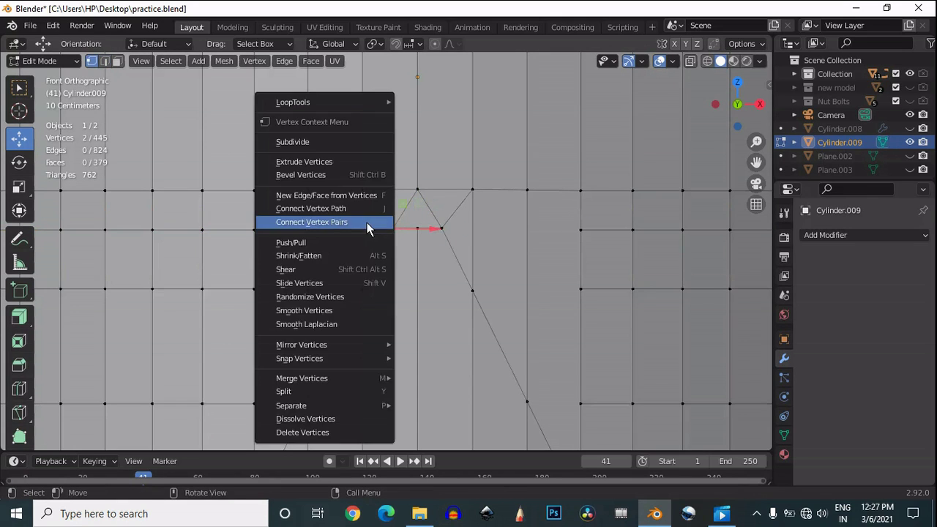
pyautogui.click(366, 223)
pyautogui.click(446, 229)
pyautogui.keyDown('shift'); pyautogui.click(580, 232); pyautogui.keyUp('shift')
pyautogui.rightClick(548, 216)
pyautogui.click(548, 216)
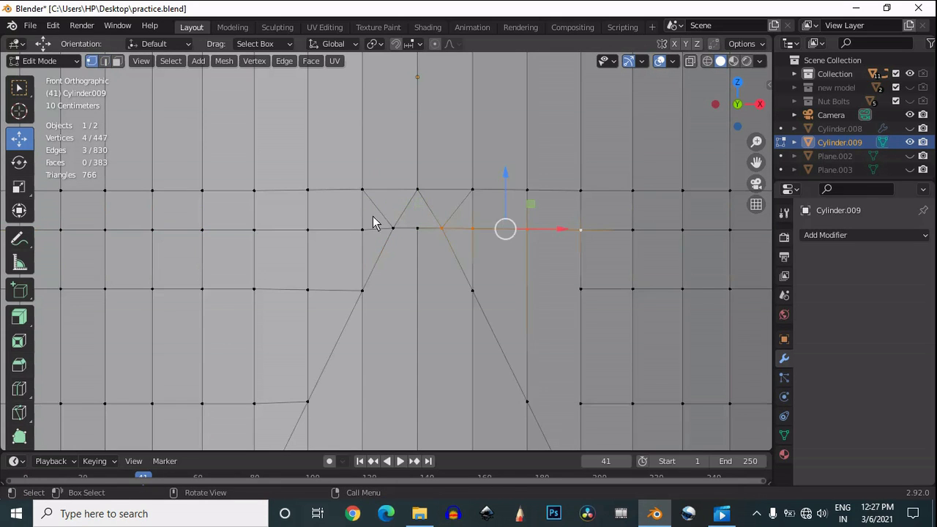
# - Dissolve the two diagonal edges flanking the triangle's peak, undoing the mistaken dissolve of the neighbouring vertical edge
pyautogui.press('2')
pyautogui.click(381, 218)
pyautogui.hotkey('ctrl', 'x')
pyautogui.click(462, 215)
pyautogui.hotkey('ctrl', 'x')
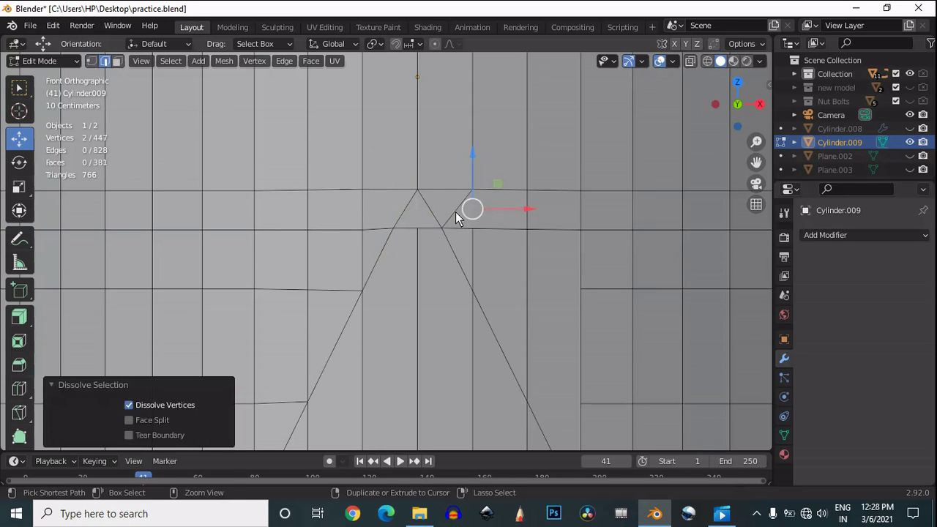
pyautogui.hotkey('ctrl', 'z')
pyautogui.click(454, 212)
pyautogui.hotkey('ctrl', 'x')
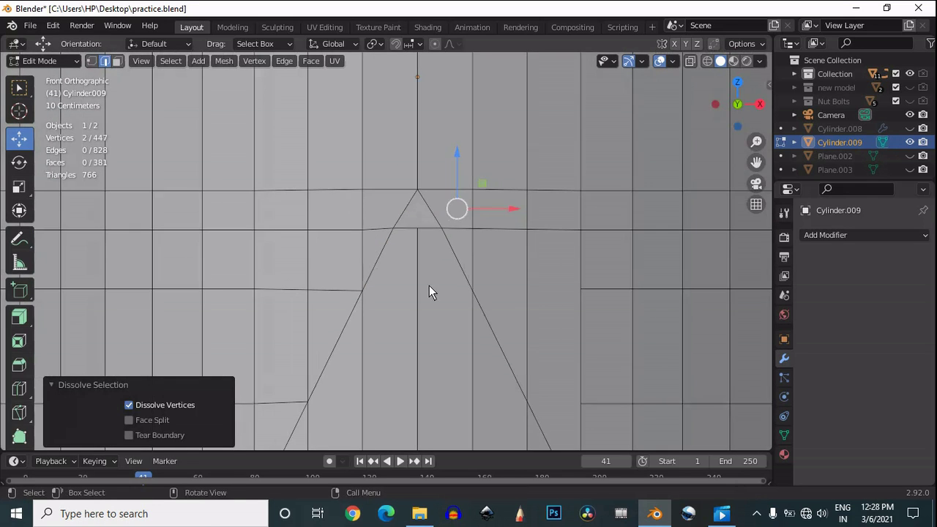
# - Select the whole mesh and symmetrize it so the triangle's left side is mirrored onto its right
pyautogui.scroll(-3, 412, 285)
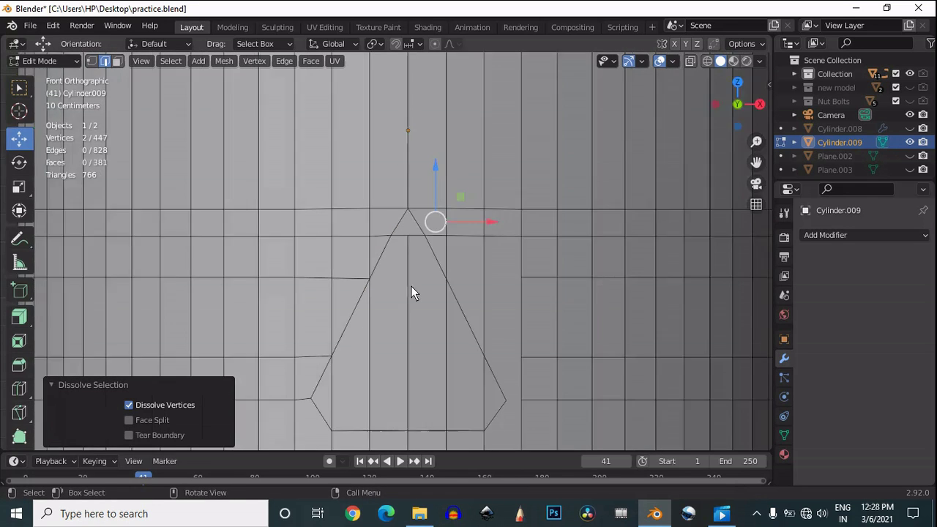
pyautogui.scroll(3, 394, 243)
pyautogui.scroll(-4, 416, 300)
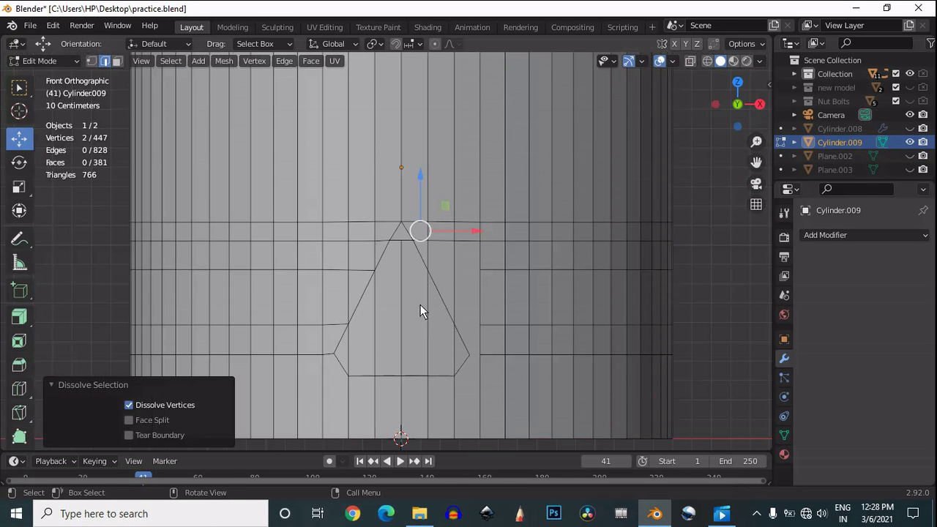
pyautogui.press('a')
pyautogui.click(224, 61)
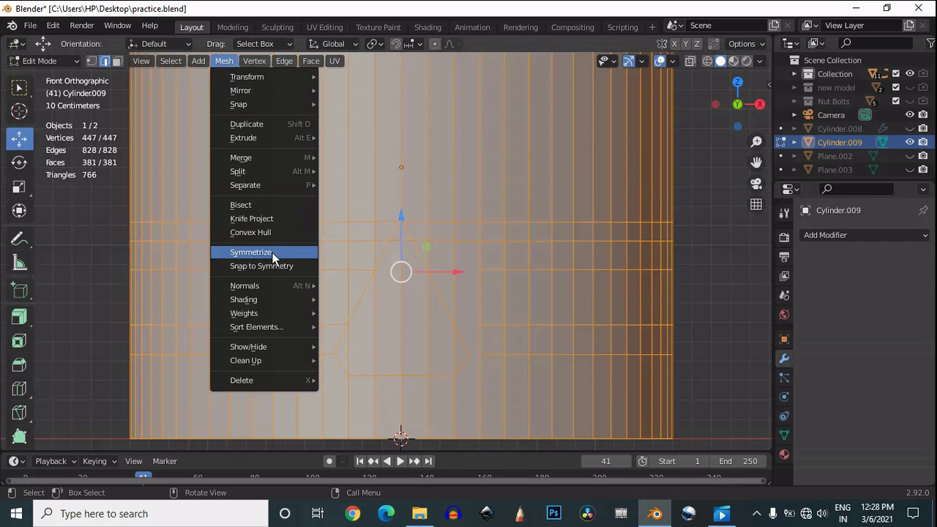
pyautogui.click(272, 254)
pyautogui.scroll(-2, 570, 235)
pyautogui.click(616, 232)
# - Select the six faces inside the triangle below its peak and inset them by 0.01449 m
pyautogui.scroll(4, 468, 290)
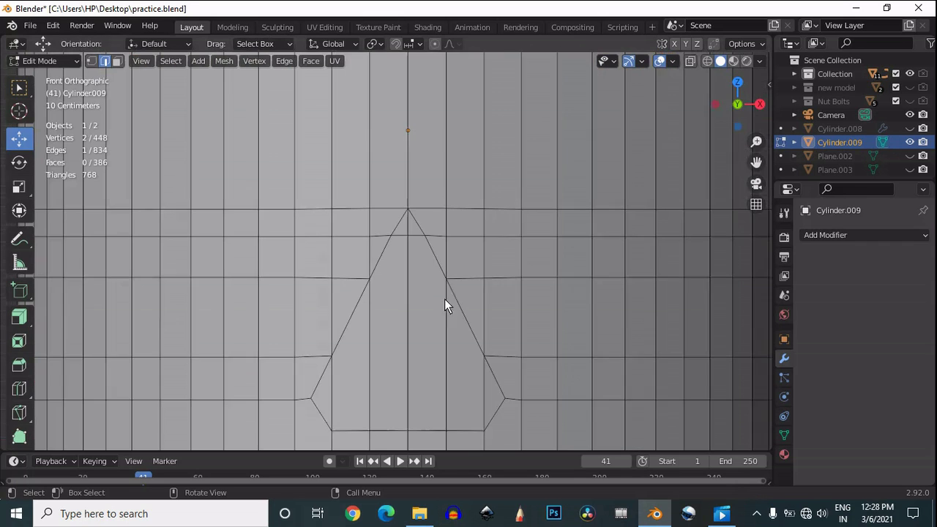
pyautogui.press('3')
pyautogui.moveTo(420, 244); pyautogui.dragTo(395, 331)
pyautogui.keyDown('shift'); pyautogui.moveTo(453, 376); pyautogui.dragTo(468, 398); pyautogui.keyUp('shift')
pyautogui.keyDown('shift'); pyautogui.moveTo(414, 388); pyautogui.dragTo(351, 351); pyautogui.keyUp('shift')
pyautogui.keyDown('shift'); pyautogui.click(335, 389); pyautogui.keyUp('shift')
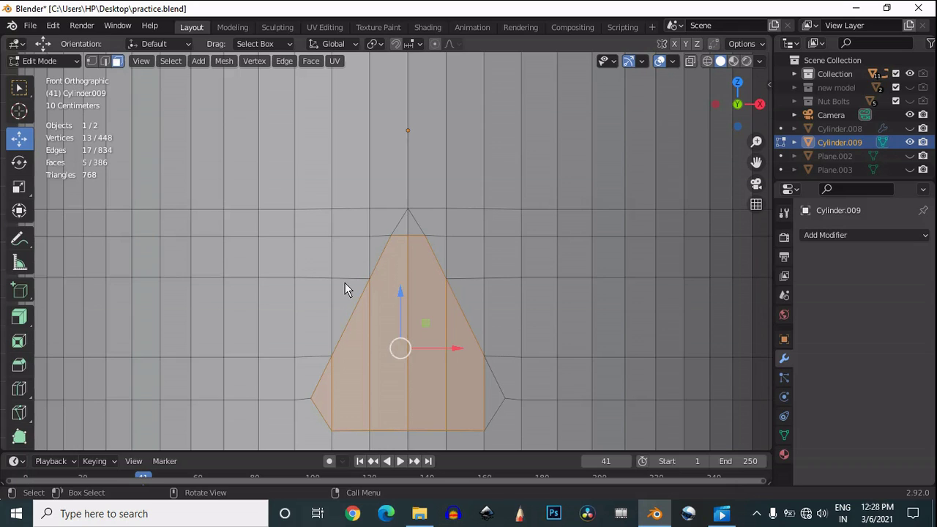
pyautogui.keyDown('shift'); pyautogui.click(484, 396); pyautogui.keyUp('shift')
pyautogui.scroll(-1, 428, 296)
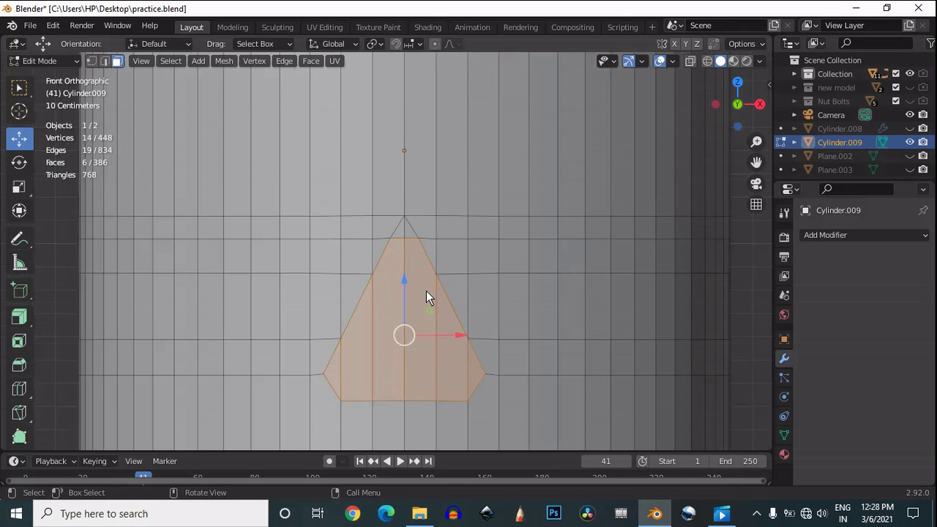
pyautogui.press('i')
pyautogui.click(556, 286)
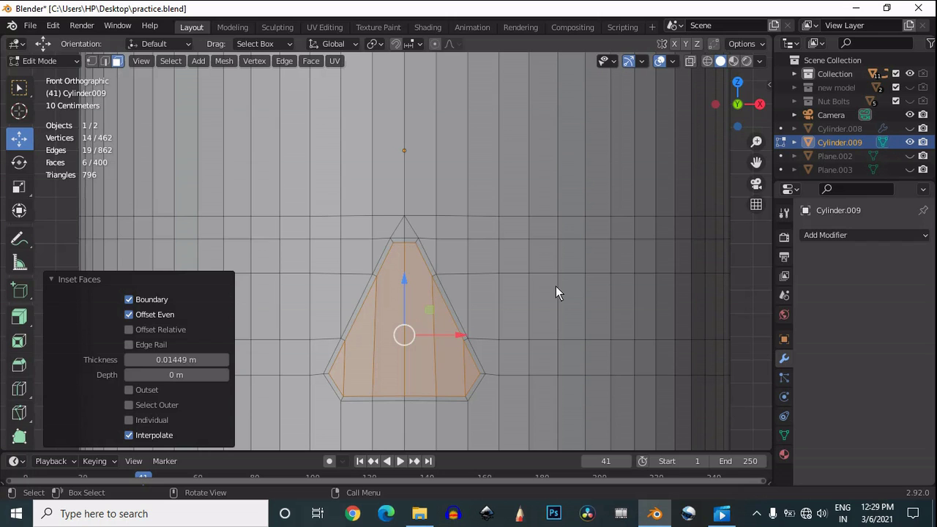
# - Examine the inset faces of the triangle on the cylinder wall from different angles and distances
pyautogui.scroll(2, 490, 322)
pyautogui.scroll(-4, 519, 163)
pyautogui.moveTo(736, 105); pyautogui.dragTo(766, 98)
pyautogui.scroll(-3, 754, 138)
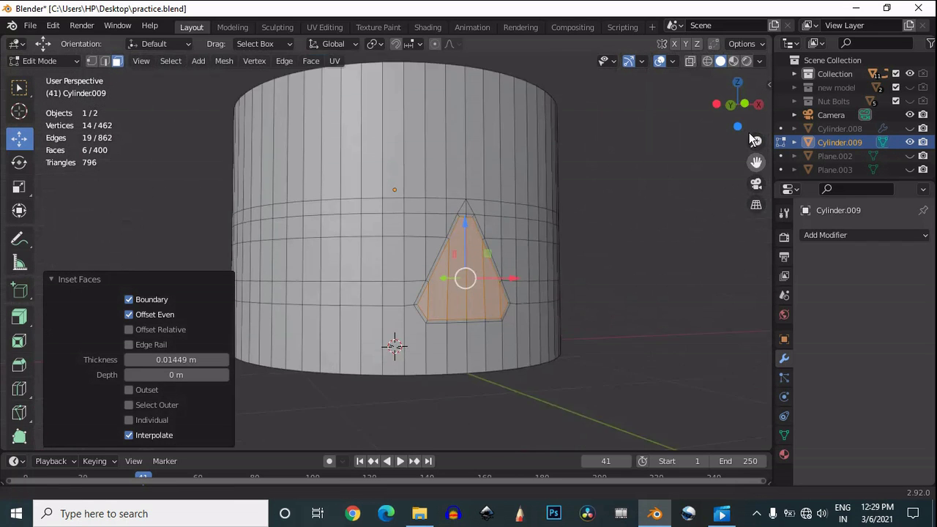
pyautogui.scroll(4, 578, 234)
pyautogui.scroll(-4, 614, 179)
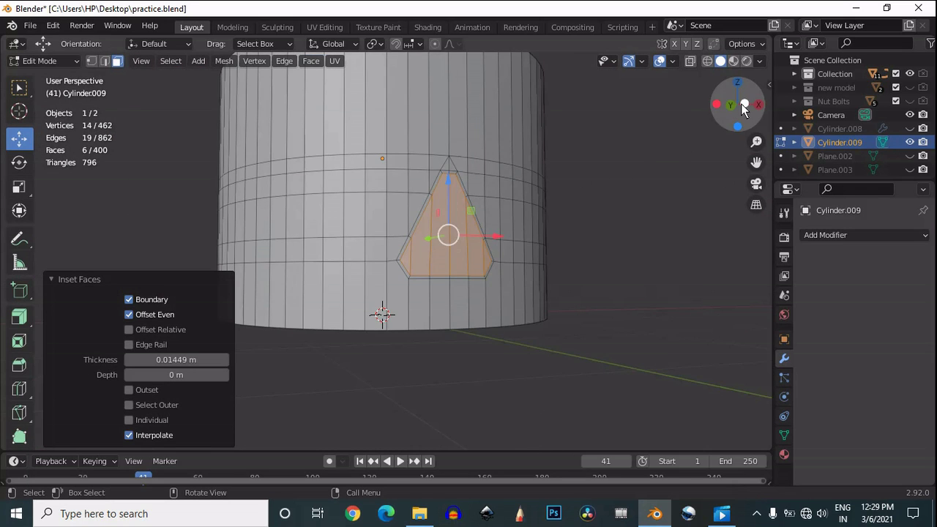
pyautogui.click(740, 103)
pyautogui.scroll(3, 494, 223)
pyautogui.click(19, 316)
pyautogui.moveTo(379, 241); pyautogui.dragTo(390, 251)
pyautogui.moveTo(720, 111); pyautogui.dragTo(527, 187)
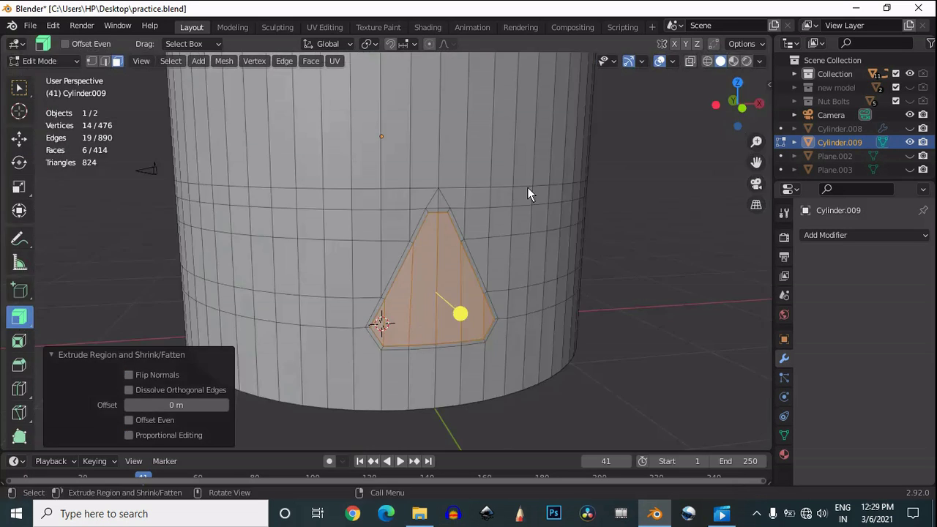
pyautogui.click(19, 142)
pyautogui.moveTo(420, 267); pyautogui.dragTo(423, 271)
pyautogui.scroll(5, 671, 286)
pyautogui.scroll(-7, 570, 313)
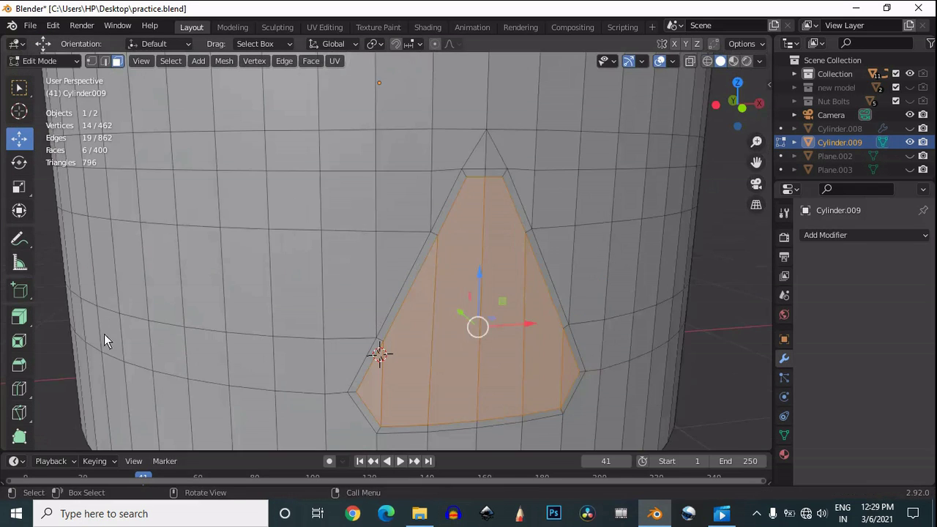
# - Extrude the triangle's six selected faces inward along their normals by about 0.0263 m
pyautogui.click(19, 316)
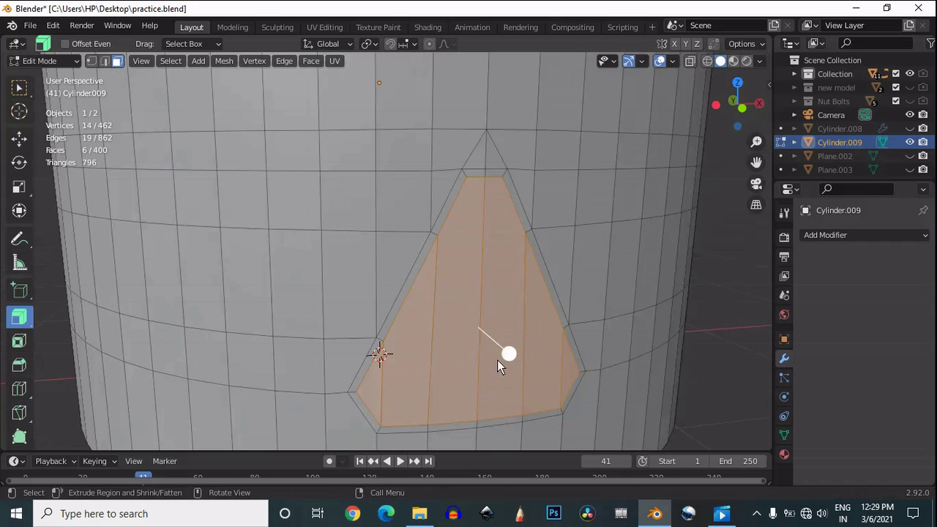
pyautogui.moveTo(508, 352); pyautogui.dragTo(492, 301)
pyautogui.scroll(2, 612, 312)
# - Inset the recessed triangle faces with a thickness of 0.005 m
pyautogui.press('i')
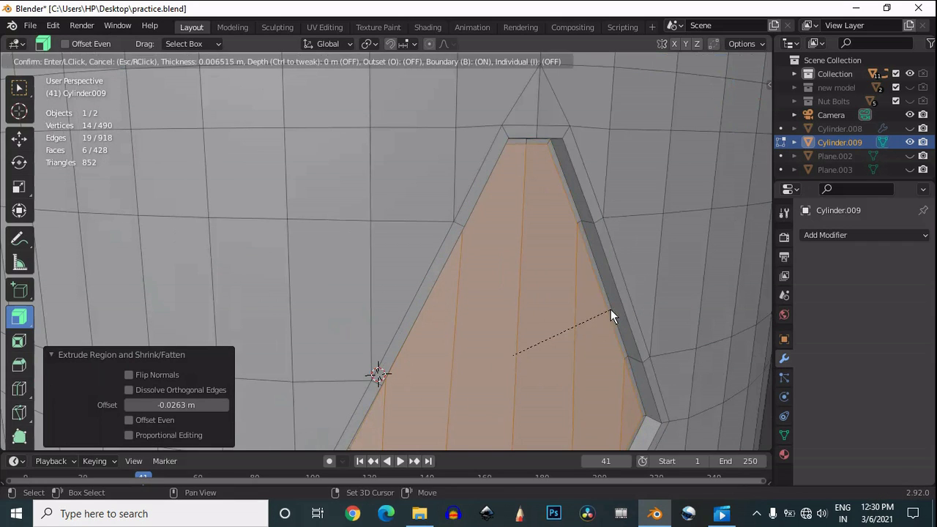
pyautogui.click(610, 310)
pyautogui.scroll(-5, 610, 310)
pyautogui.click(168, 357)
pyautogui.moveTo(168, 357); pyautogui.dragTo(146, 353)
pyautogui.write('5')
pyautogui.press('Return')
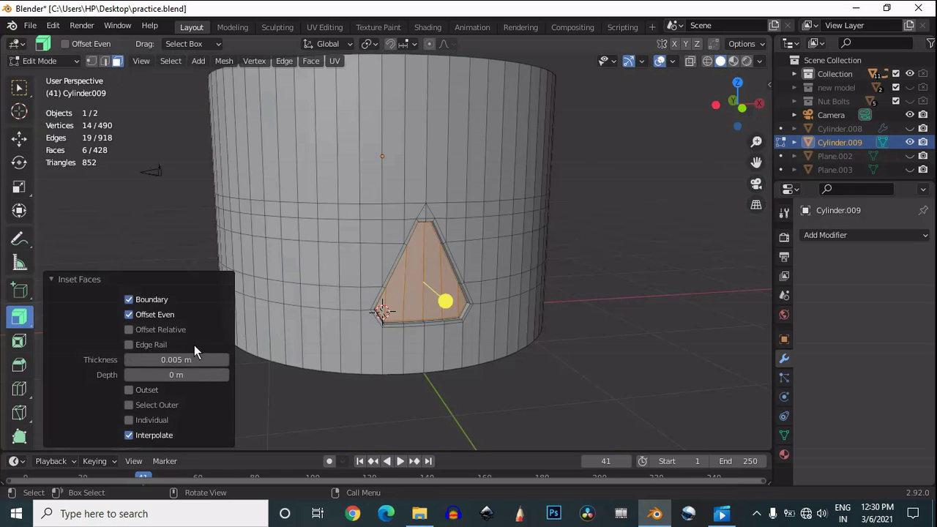
# - Return to Object Mode and add a Subdivision Surface modifier to the cylinder
pyautogui.scroll(4, 454, 292)
pyautogui.moveTo(740, 113); pyautogui.dragTo(727, 96)
pyautogui.scroll(-4, 727, 96)
pyautogui.press('Tab')
pyautogui.click(856, 235)
pyautogui.scroll(-2, 711, 432)
pyautogui.click(683, 434)
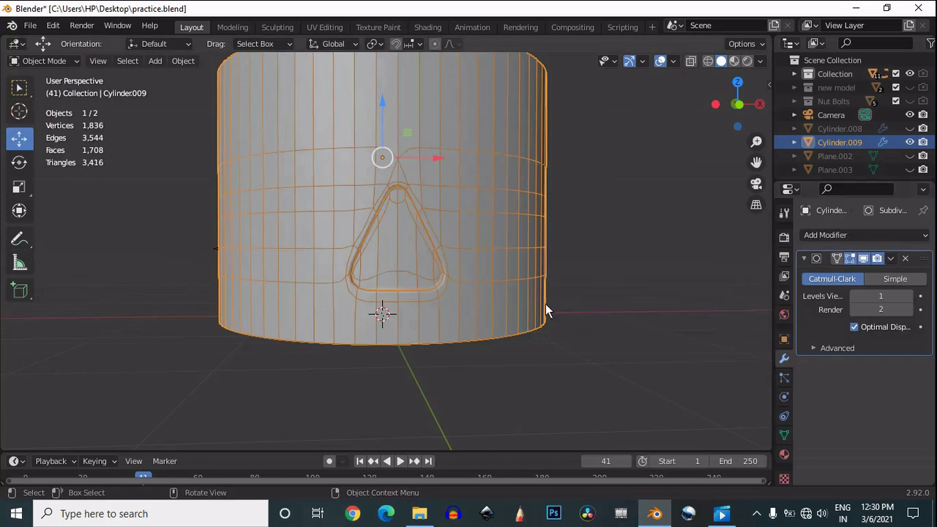
# - Hide the viewport overlays and raise the subdivision's viewport level to 3
pyautogui.click(578, 293)
pyautogui.scroll(4, 598, 280)
pyautogui.click(659, 61)
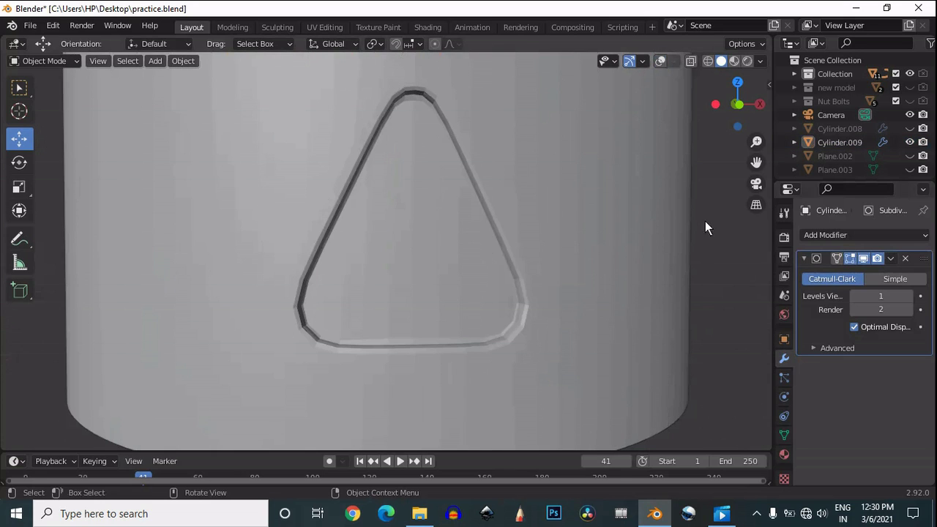
pyautogui.click(908, 296)
pyautogui.scroll(-5, 434, 199)
pyautogui.click(434, 199)
pyautogui.scroll(3, 440, 218)
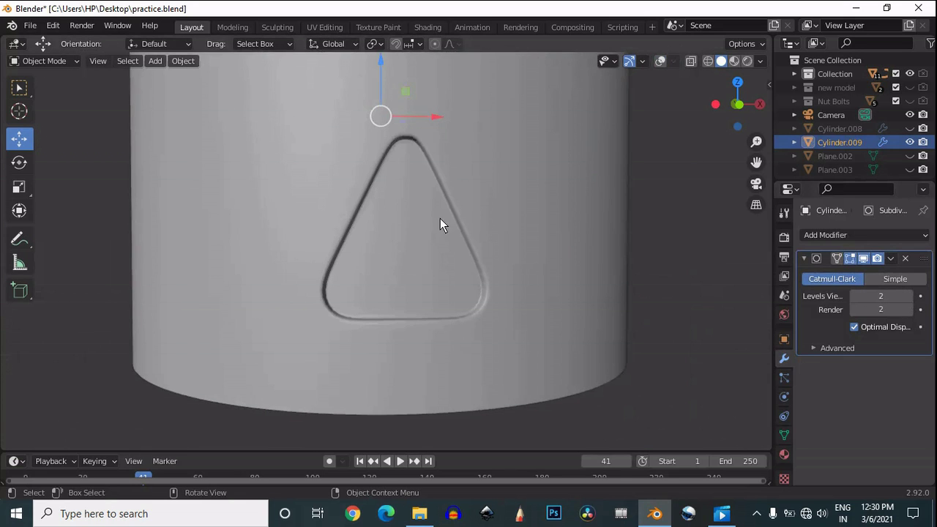
pyautogui.click(908, 296)
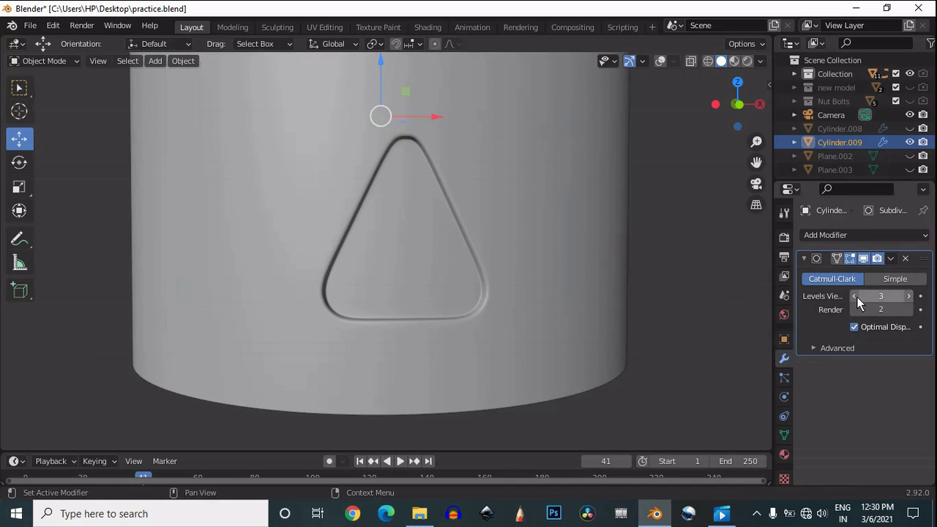
# - Shade the cylinder smooth and check the recessed triangle close up and from afar
pyautogui.rightClick(484, 191)
pyautogui.click(476, 161)
pyautogui.scroll(-2, 565, 156)
pyautogui.scroll(1, 585, 139)
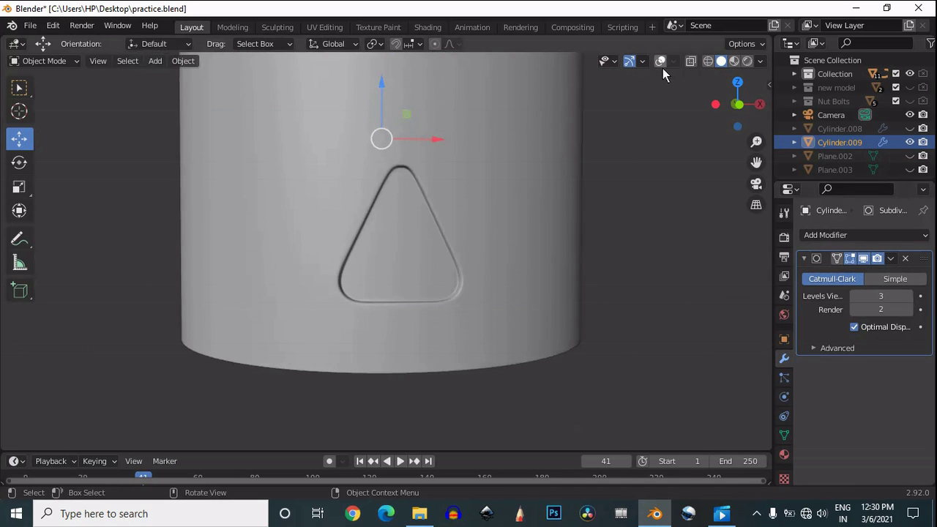
pyautogui.scroll(6, 475, 222)
pyautogui.scroll(-9, 485, 242)
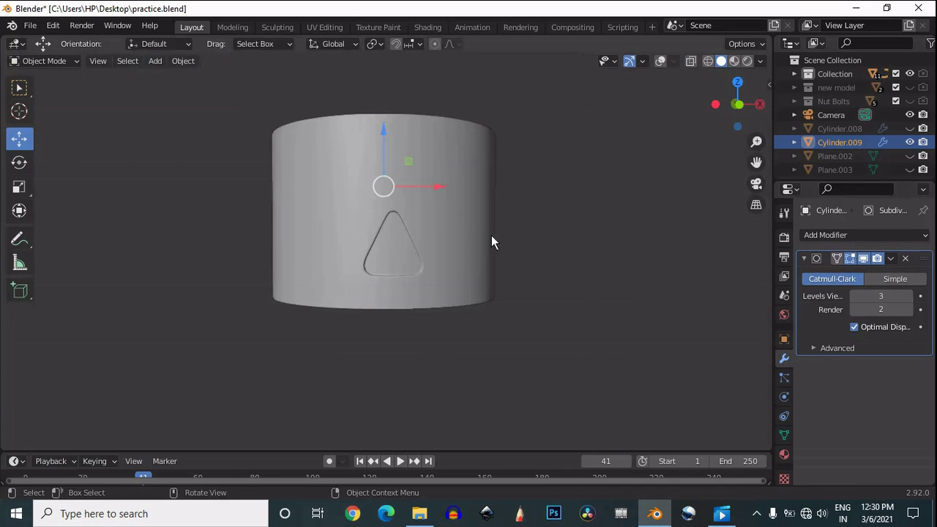
# - Turn the viewport overlays back on in top view and enter Edit Mode on the cylinder
pyautogui.moveTo(737, 102)
pyautogui.mouseDown()
pyautogui.moveTo(705, 167)
pyautogui.moveTo(729, 276)
pyautogui.moveTo(737, 109)
pyautogui.mouseUp()
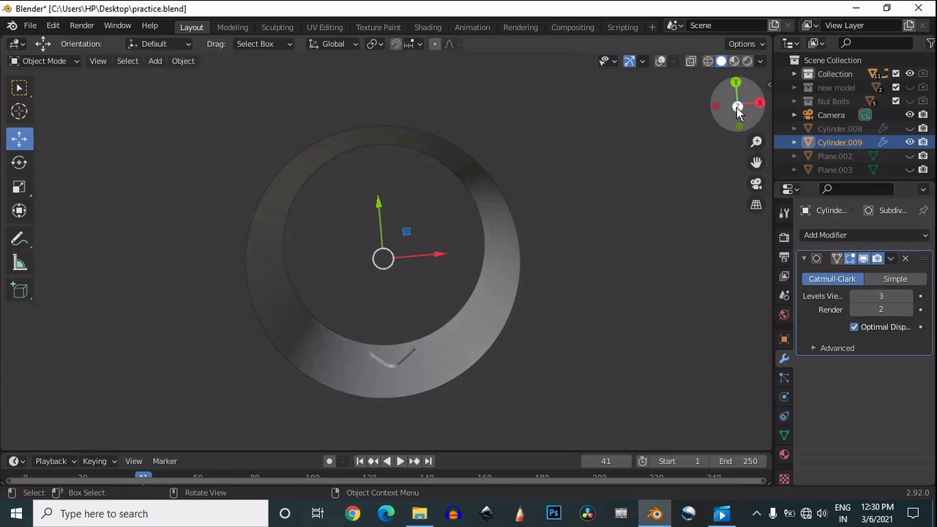
pyautogui.click(737, 107)
pyautogui.click(660, 61)
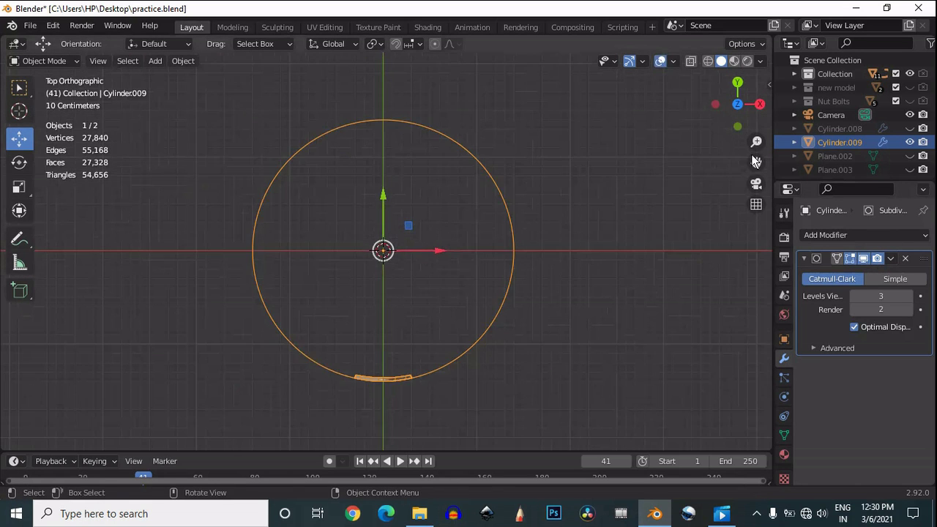
pyautogui.moveTo(753, 157); pyautogui.dragTo(789, 35)
pyautogui.scroll(3, 496, 257)
pyautogui.press('Tab')
pyautogui.scroll(-1, 499, 259)
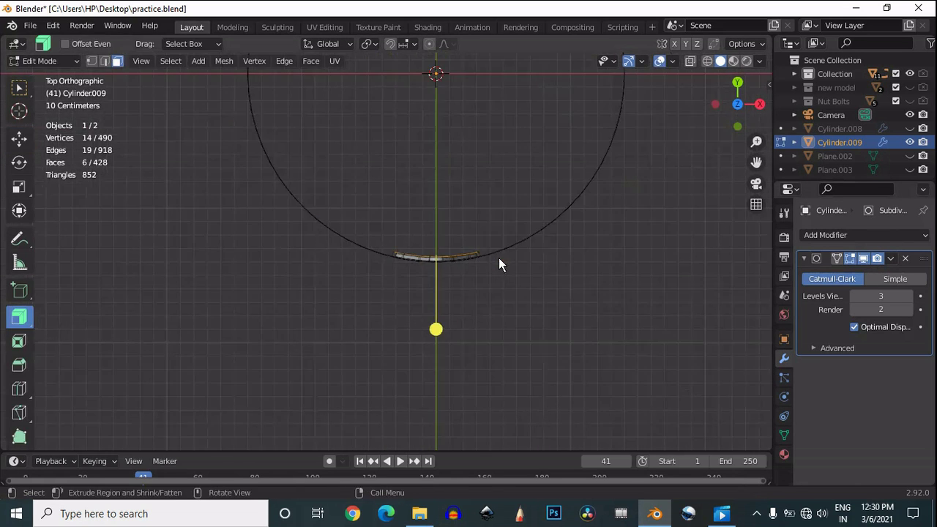
# - Try to select the wall section containing the triangle from the top view
pyautogui.scroll(-5, 499, 258)
pyautogui.moveTo(430, 79); pyautogui.dragTo(382, 310)
pyautogui.scroll(9, 386, 309)
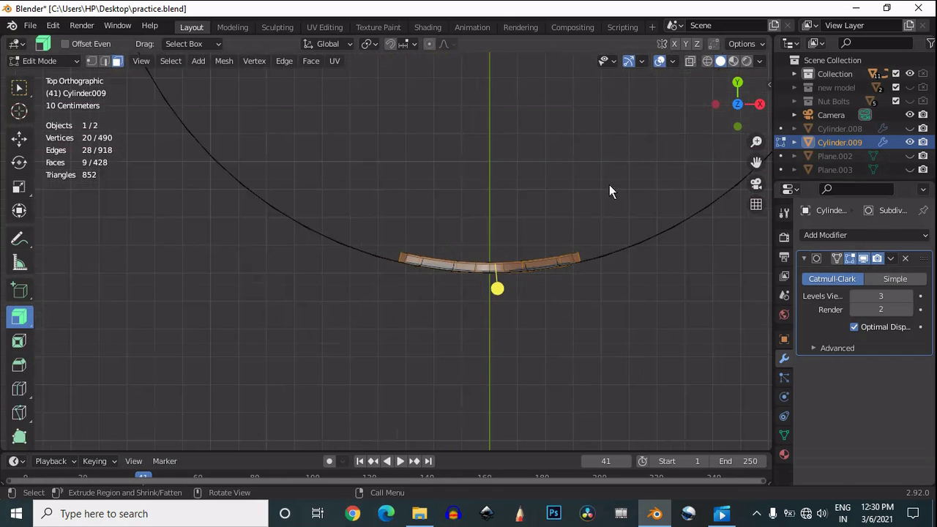
# - Turn off the subdivision's viewport display and, in front view, select the full-height, eight-column wall section around the triangle
pyautogui.click(737, 126)
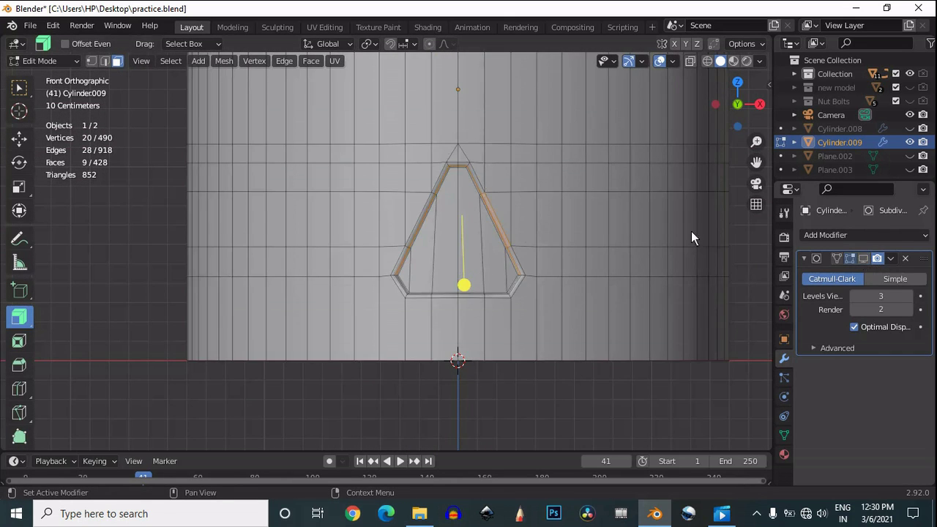
pyautogui.scroll(-2, 545, 210)
pyautogui.scroll(-2, 380, 102)
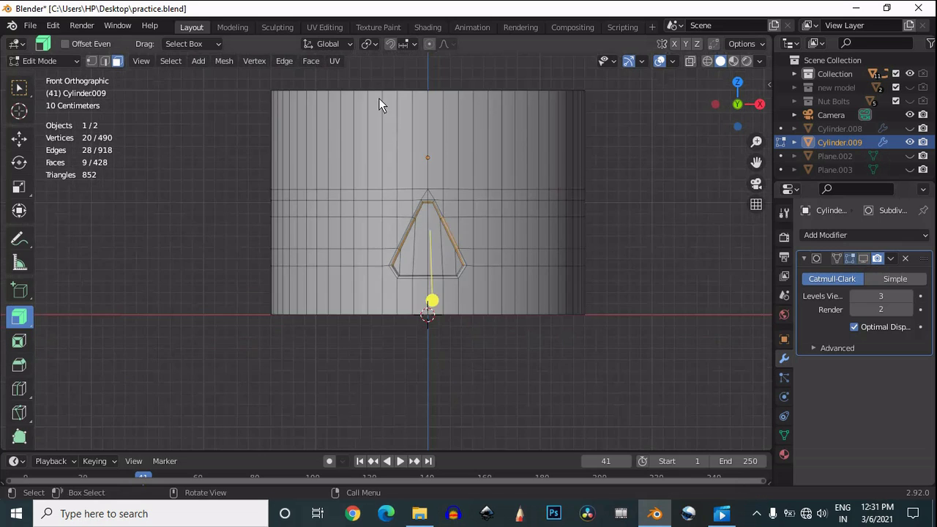
pyautogui.moveTo(378, 98); pyautogui.dragTo(479, 336)
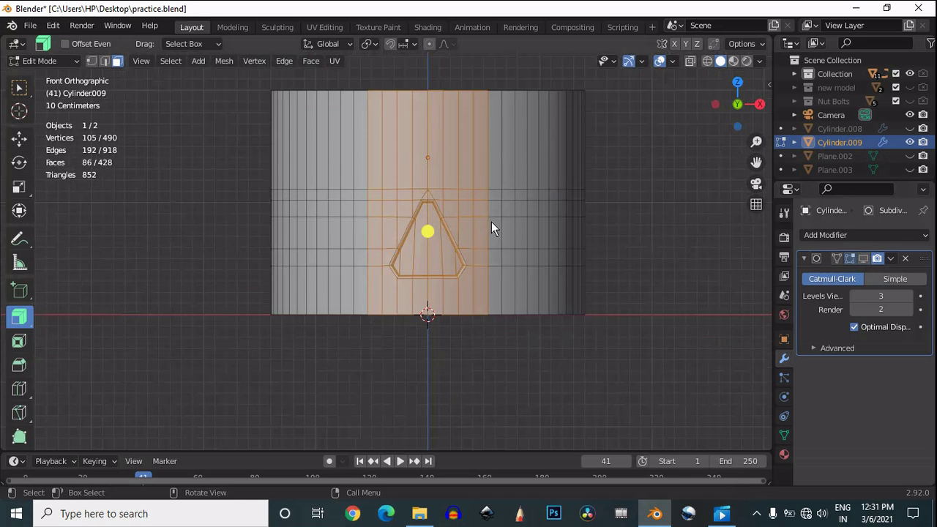
pyautogui.scroll(-2, 622, 161)
pyautogui.scroll(4, 563, 161)
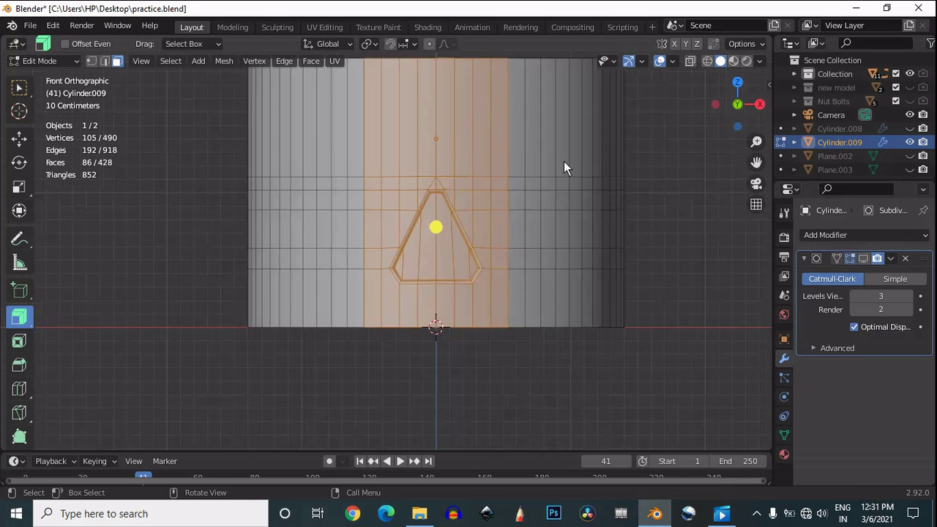
pyautogui.scroll(-2, 570, 166)
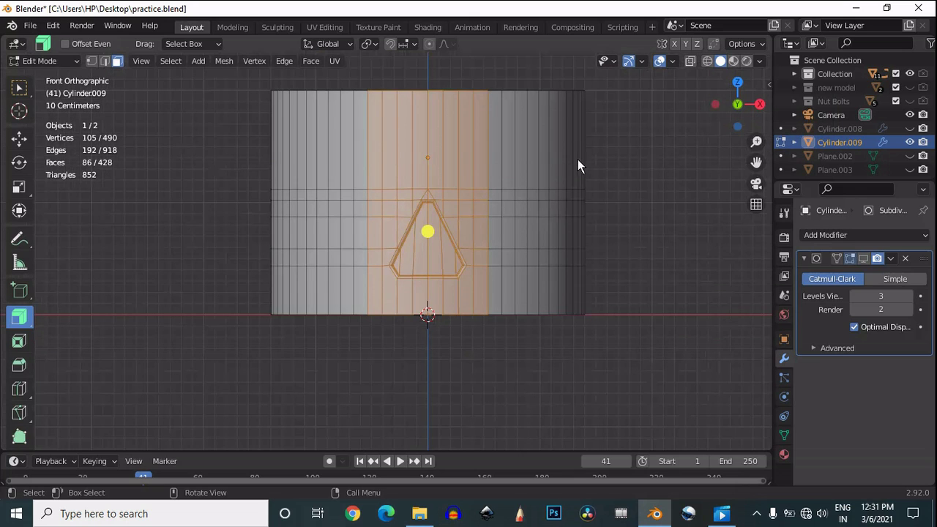
# - Invert the selection and delete all faces outside the wall section with the triangle
pyautogui.hotkey('ctrl', 'i')
pyautogui.press('x')
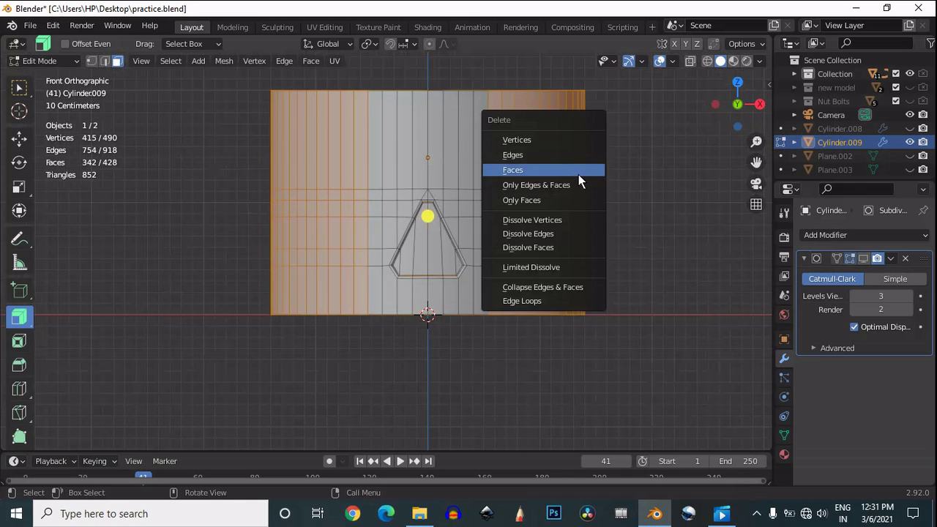
pyautogui.click(578, 173)
# - In Object Mode and top view, duplicate the wall segment in place and rotate the copy 45° about the cylinder's centre
pyautogui.click(737, 84)
pyautogui.press('Tab')
pyautogui.scroll(-3, 485, 172)
pyautogui.hotkey('shift', 'd')
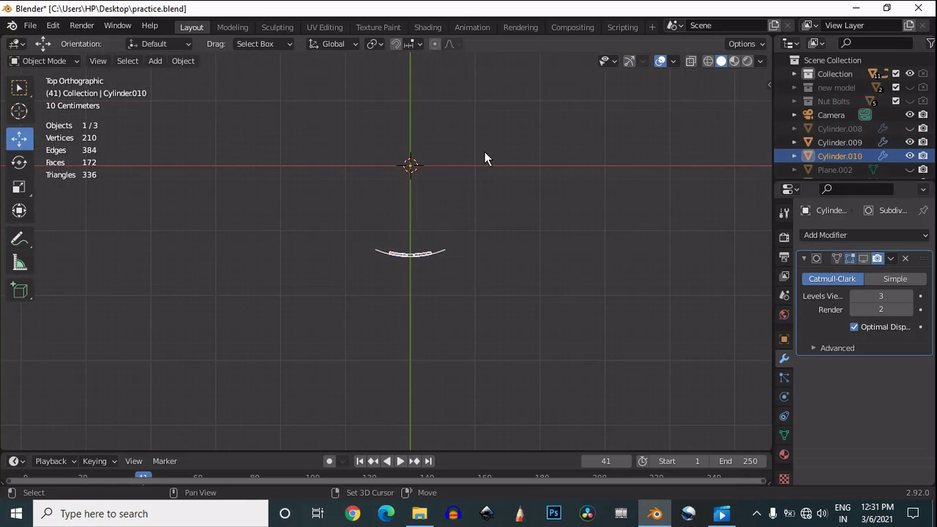
pyautogui.rightClick(485, 152)
pyautogui.press('r')
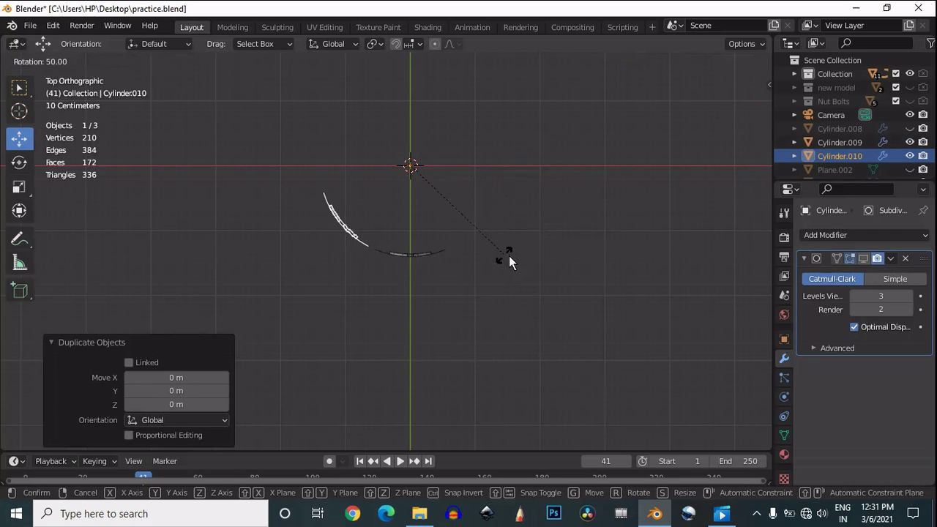
pyautogui.keyDown('ctrl'); pyautogui.click(539, 267); pyautogui.keyUp('ctrl')
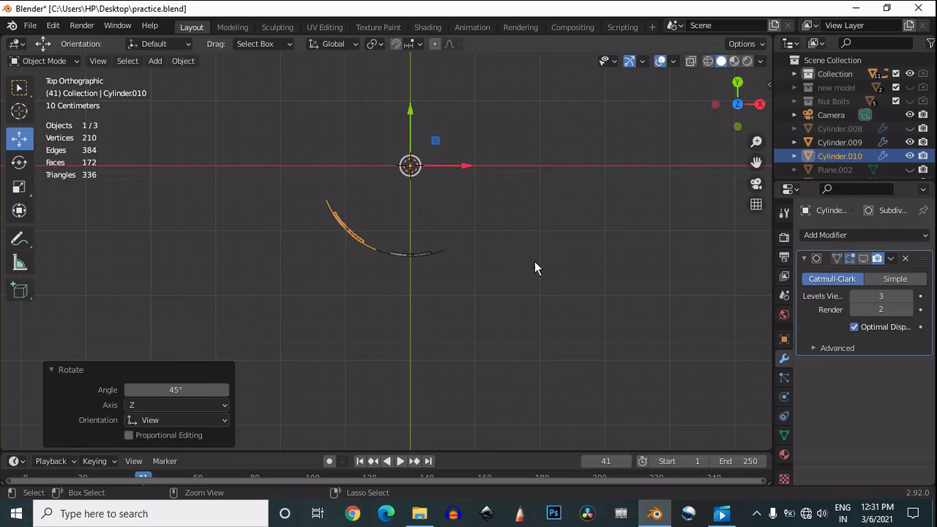
# - Duplicate the rotated segment in place and rotate this second copy another 45° in the same direction
pyautogui.scroll(4, 521, 245)
pyautogui.scroll(-3, 505, 201)
pyautogui.moveTo(755, 171); pyautogui.dragTo(758, 210)
pyautogui.hotkey('shift', 'd')
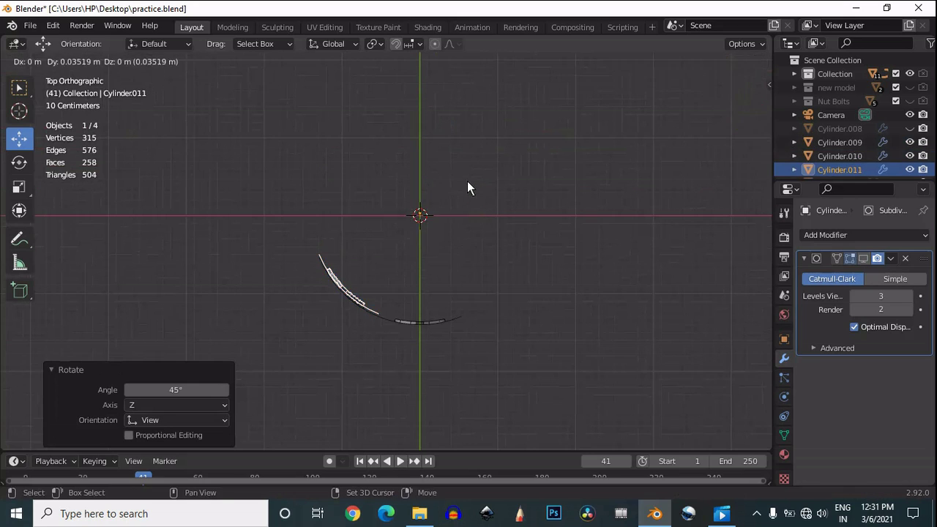
pyautogui.rightClick(467, 181)
pyautogui.press('r')
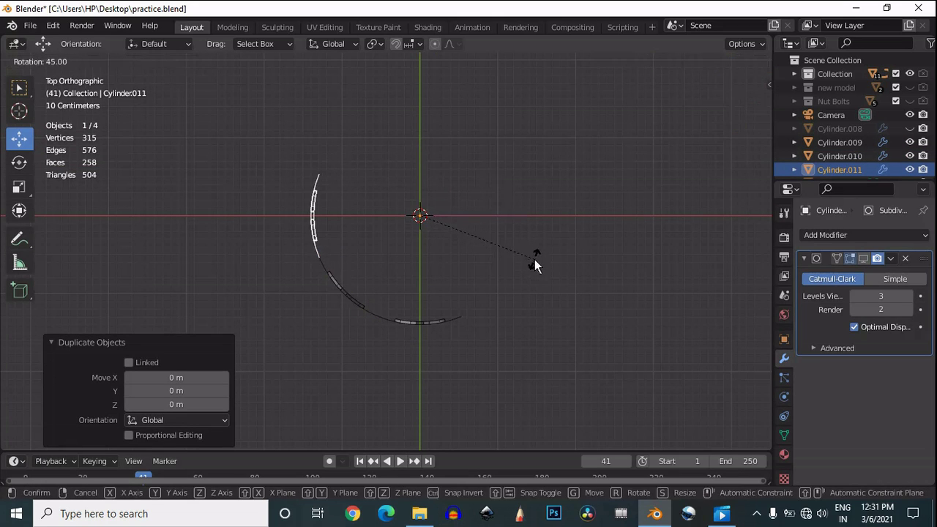
pyautogui.click(534, 261)
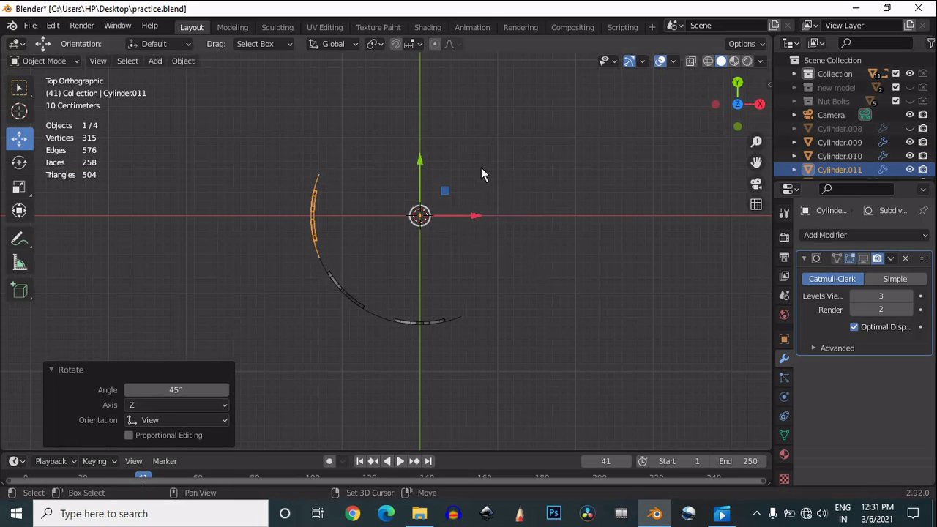
# - Add the third and fourth copies around the ring, duplicating the latest segment in place and rotating each by 45°
pyautogui.hotkey('shift', 'd')
pyautogui.rightClick(485, 170)
pyautogui.press('r')
pyautogui.click(554, 285)
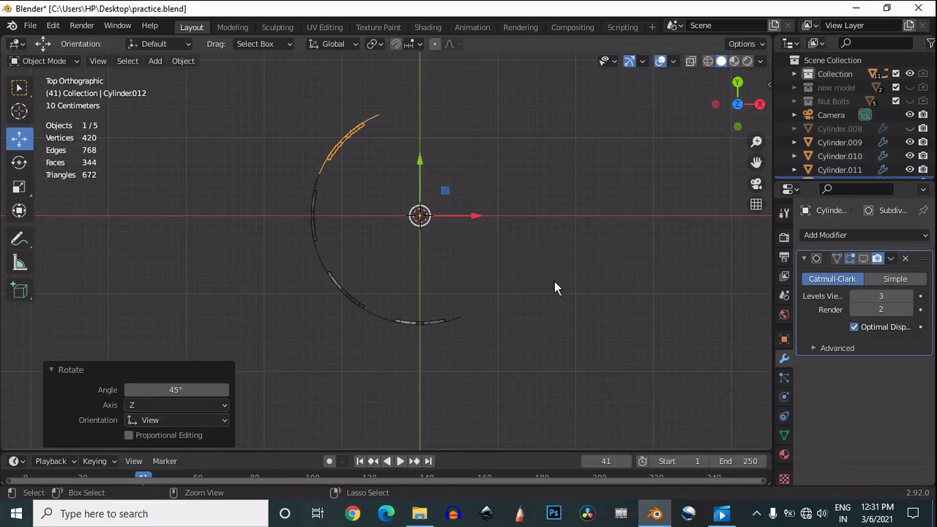
pyautogui.hotkey('shift', 'd')
pyautogui.rightClick(556, 176)
pyautogui.press('r')
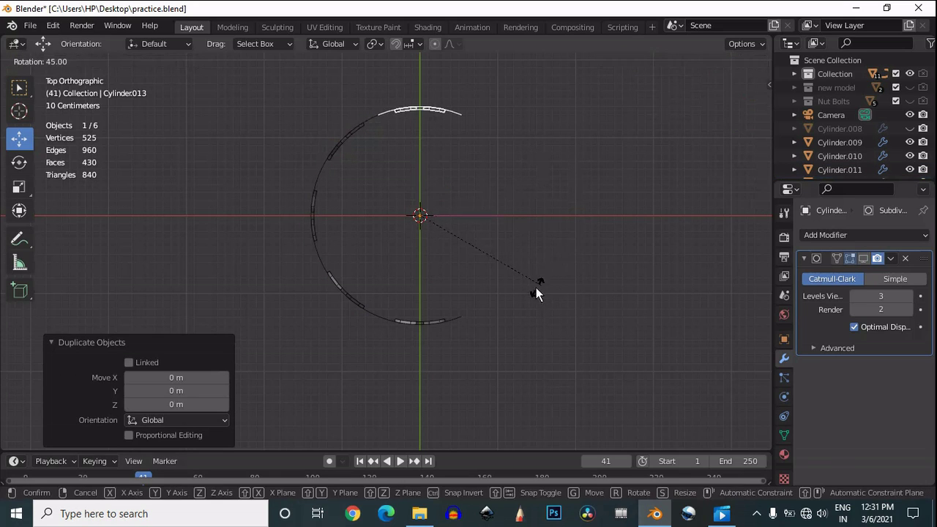
pyautogui.click(536, 289)
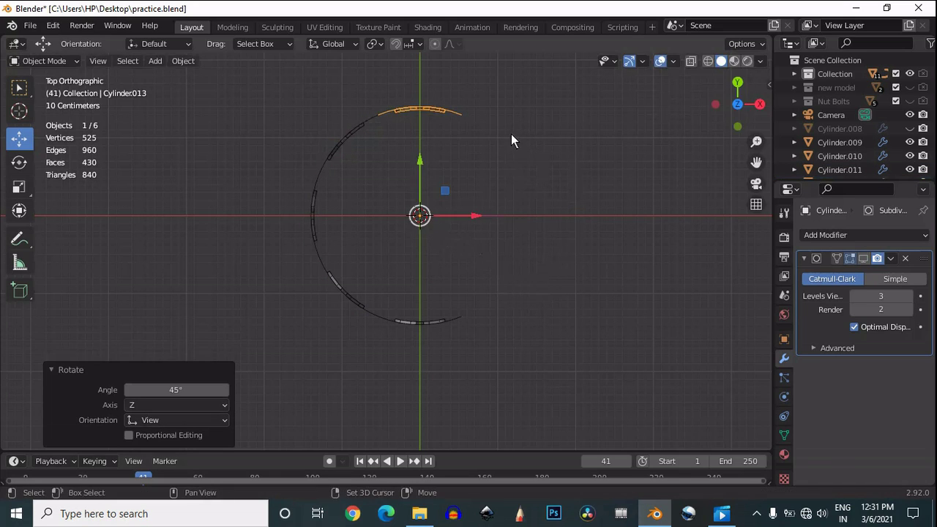
# - Add the fifth and sixth copies around the ring, duplicating the latest segment in place and rotating each by 45°
pyautogui.hotkey('shift', 'd')
pyautogui.rightClick(570, 154)
pyautogui.write('r50')
pyautogui.click(549, 273)
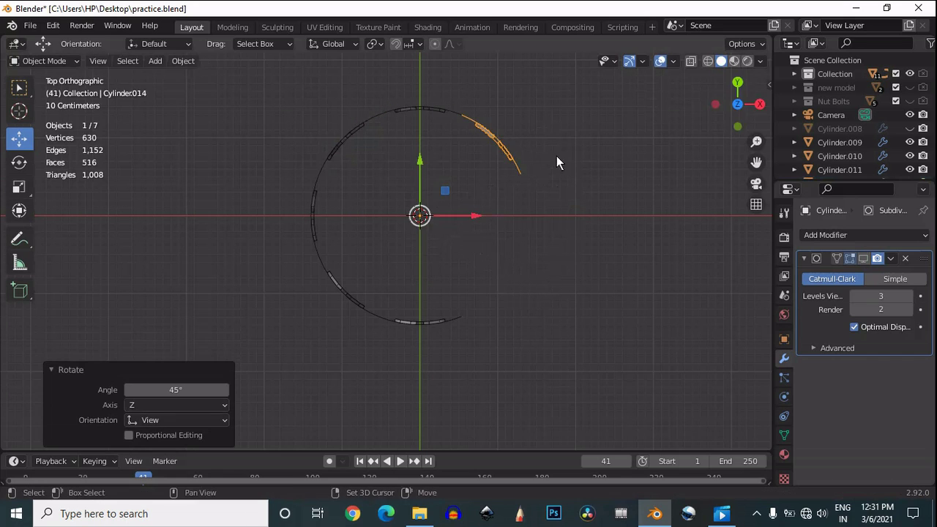
pyautogui.hotkey('shift', 'd')
pyautogui.rightClick(574, 177)
pyautogui.write('r50')
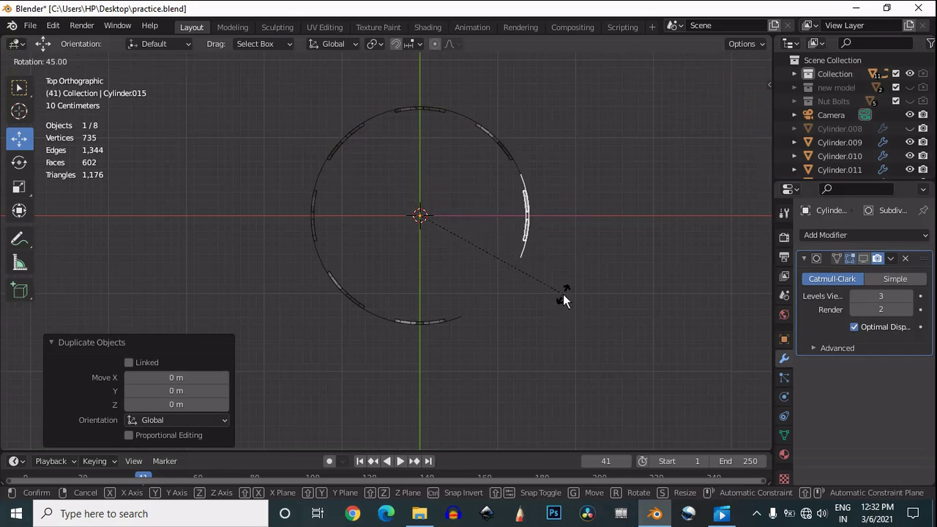
pyautogui.click(561, 302)
# - Duplicate the latest segment in place and rotate the copy 45° to close the ring
pyautogui.hotkey('shift', 'd')
pyautogui.rightClick(584, 163)
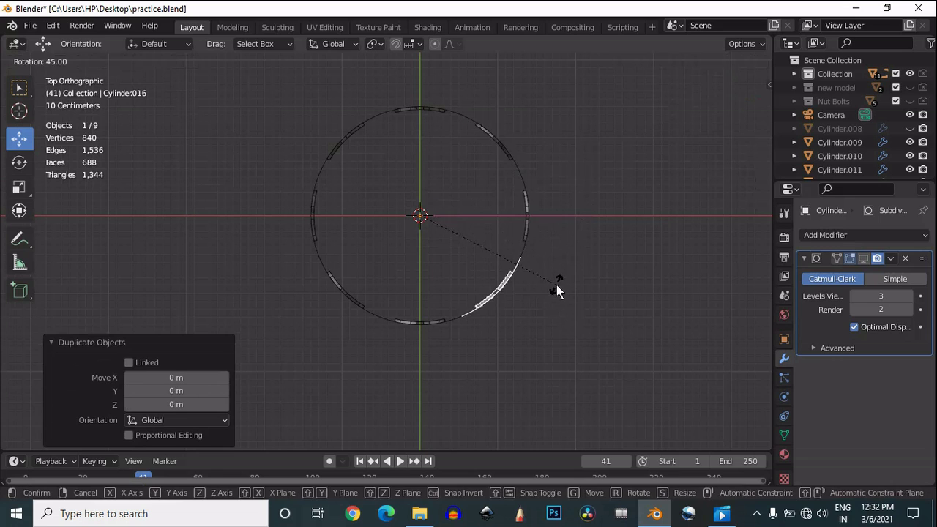
pyautogui.click(556, 290)
pyautogui.moveTo(556, 290); pyautogui.dragTo(646, 177, button='middle')
pyautogui.scroll(3, 646, 177)
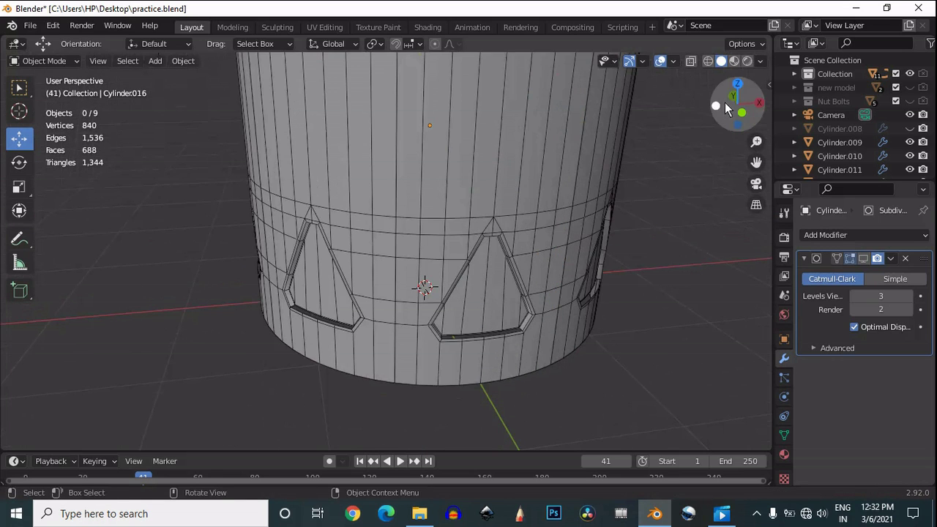
pyautogui.moveTo(724, 102)
pyautogui.mouseDown()
pyautogui.moveTo(693, 445)
pyautogui.moveTo(711, 72)
pyautogui.moveTo(720, 104)
pyautogui.mouseUp()
pyautogui.scroll(1, 490, 235)
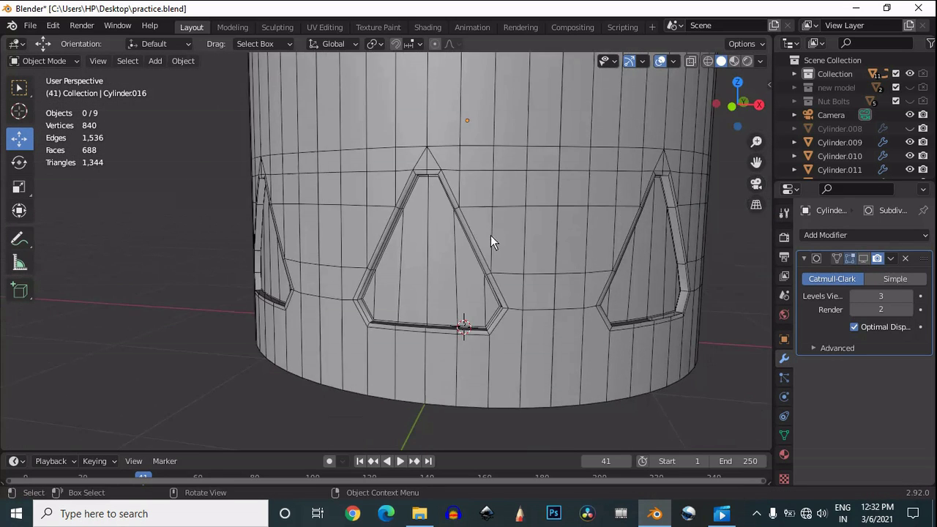
# - Select all the wall segments around the ring and join them into a single object
pyautogui.scroll(-5, 490, 235)
pyautogui.moveTo(588, 122); pyautogui.dragTo(267, 359)
pyautogui.moveTo(724, 109); pyautogui.dragTo(754, 195)
pyautogui.moveTo(546, 87); pyautogui.dragTo(283, 347)
pyautogui.rightClick(386, 210)
pyautogui.click(383, 253)
# - Merge the joined ring's vertices by distance in Edit Mode and return to Object Mode
pyautogui.press('Tab')
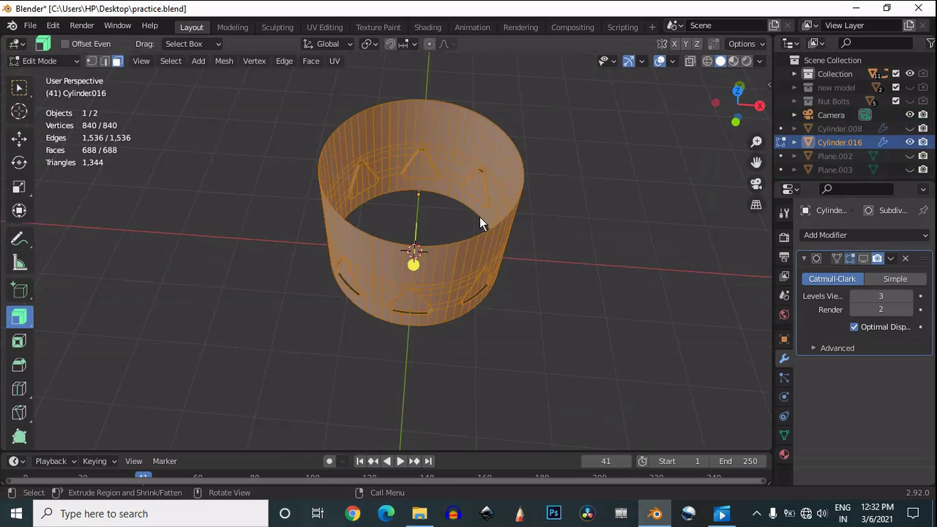
pyautogui.press('m')
pyautogui.click(477, 268)
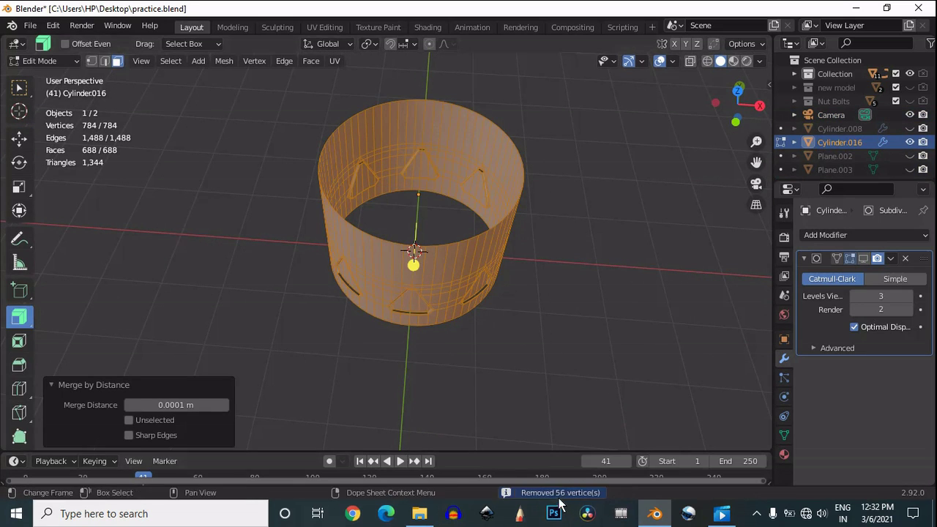
pyautogui.moveTo(756, 105); pyautogui.dragTo(752, 40)
pyautogui.scroll(4, 624, 165)
pyautogui.press('Tab')
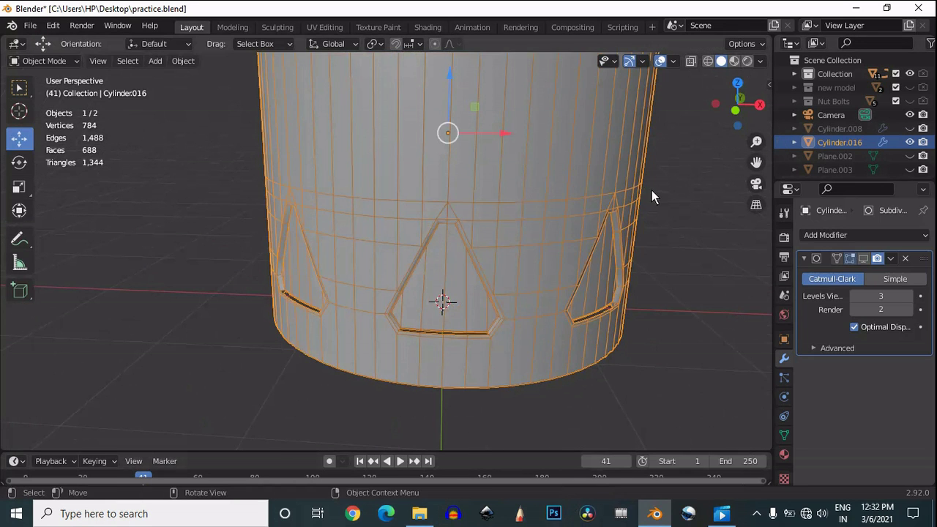
# - Enable the viewport subdivision and hide the overlays to examine the recessed triangles on the merged ring
pyautogui.click(863, 258)
pyautogui.click(660, 61)
pyautogui.scroll(1, 642, 173)
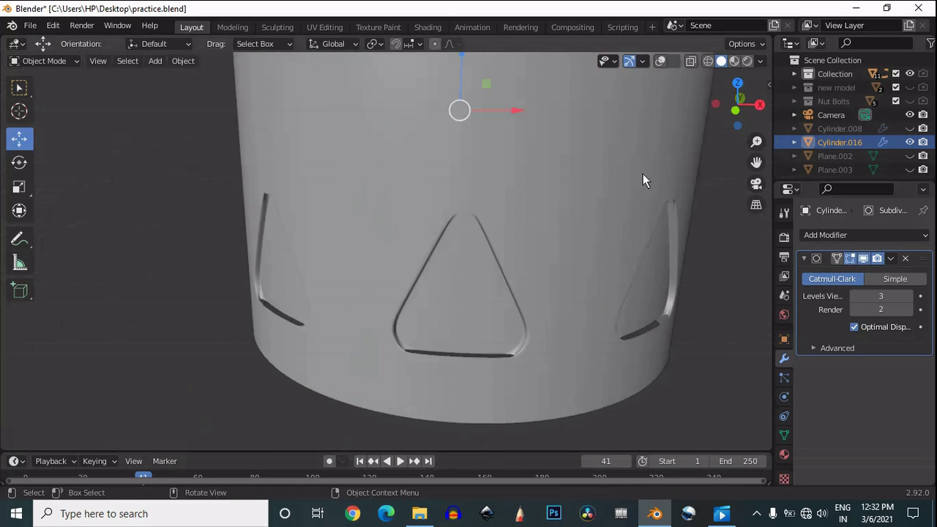
pyautogui.moveTo(736, 102); pyautogui.dragTo(718, 83)
pyautogui.click(740, 103)
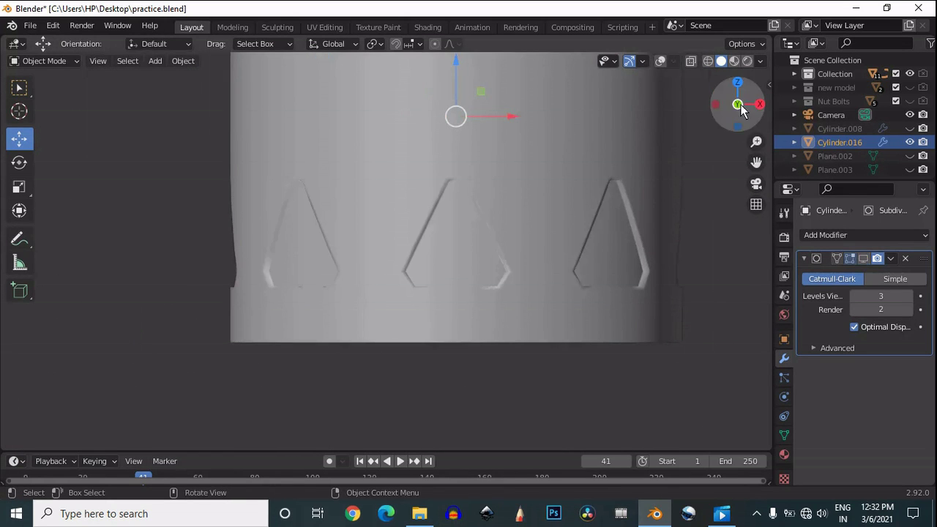
pyautogui.moveTo(738, 101); pyautogui.dragTo(740, 189)
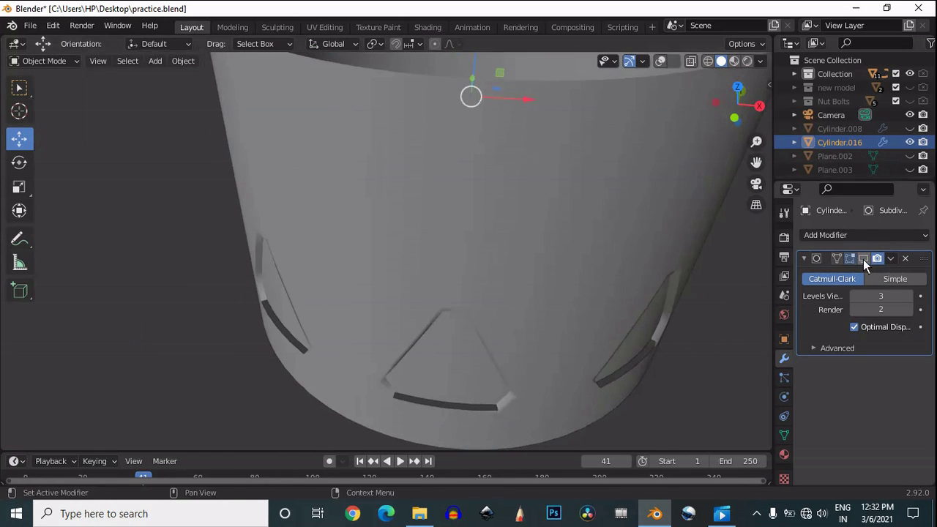
pyautogui.click(862, 259)
pyautogui.scroll(-1, 576, 215)
# - Show the overlays again and undo the merge by distance on the joined ring
pyautogui.hotkey('alt', 'shift', 'z')
pyautogui.hotkey('ctrl', 'z')
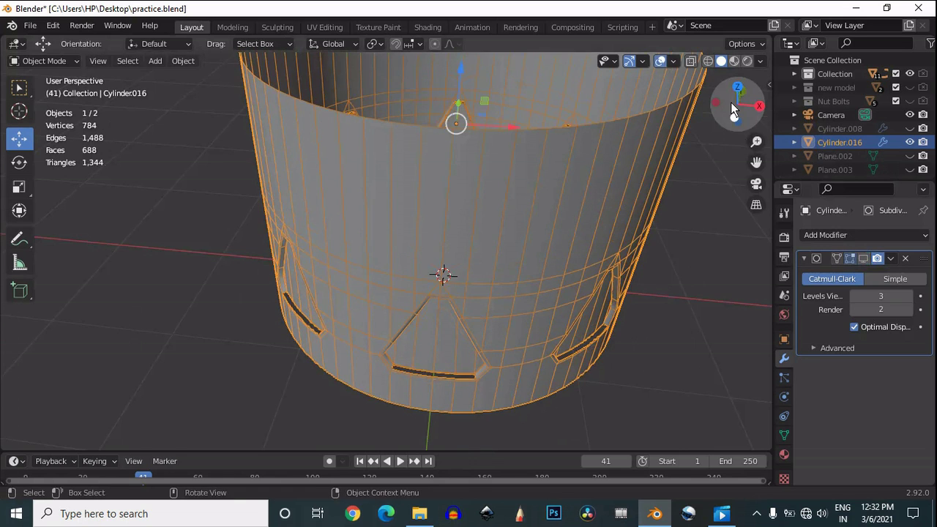
pyautogui.moveTo(730, 102); pyautogui.dragTo(747, 75)
pyautogui.press('Tab')
pyautogui.hotkey('alt', 'a')
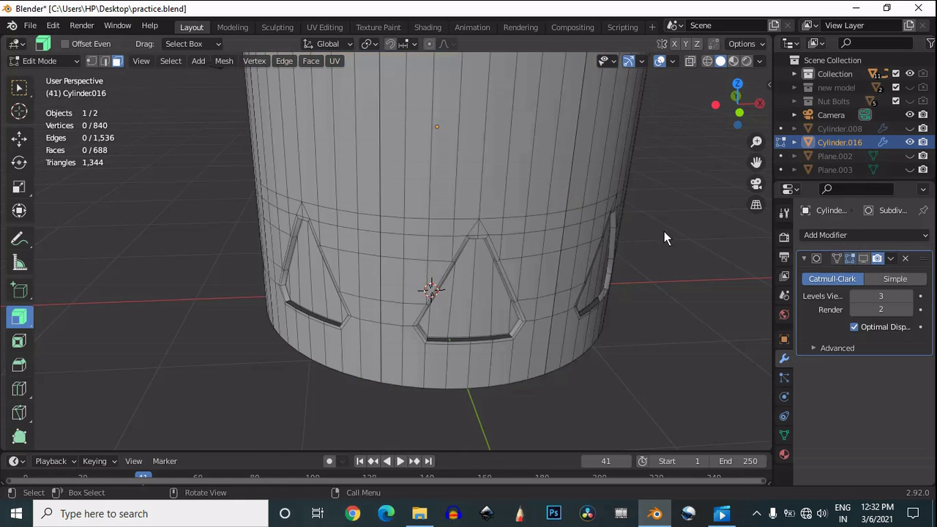
pyautogui.scroll(-3, 663, 233)
pyautogui.moveTo(721, 107)
pyautogui.mouseDown()
pyautogui.moveTo(688, 106)
pyautogui.moveTo(704, 106)
pyautogui.mouseUp()
pyautogui.scroll(3, 595, 206)
pyautogui.press('Tab')
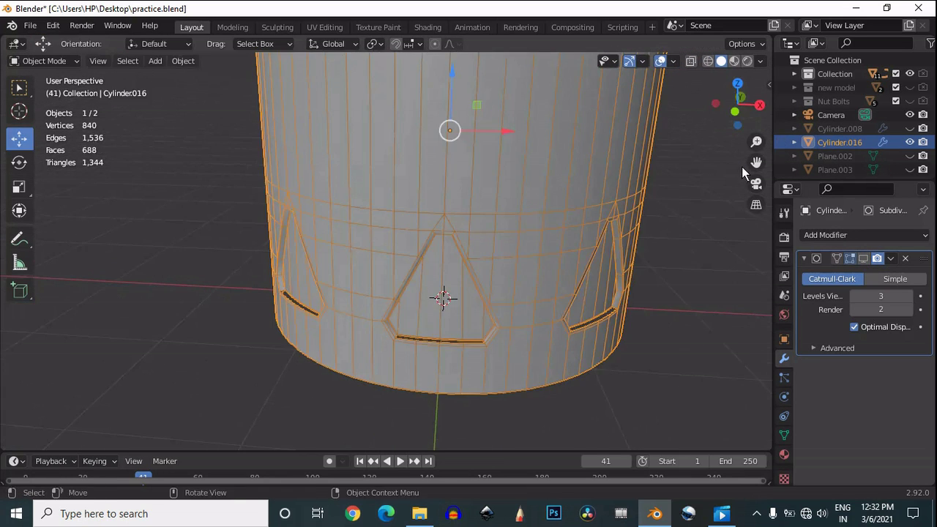
# - Show the unmerged ring with viewport subdivision and hidden overlays, and examine the seams between its segments
pyautogui.moveTo(755, 163); pyautogui.dragTo(734, 189)
pyautogui.click(864, 259)
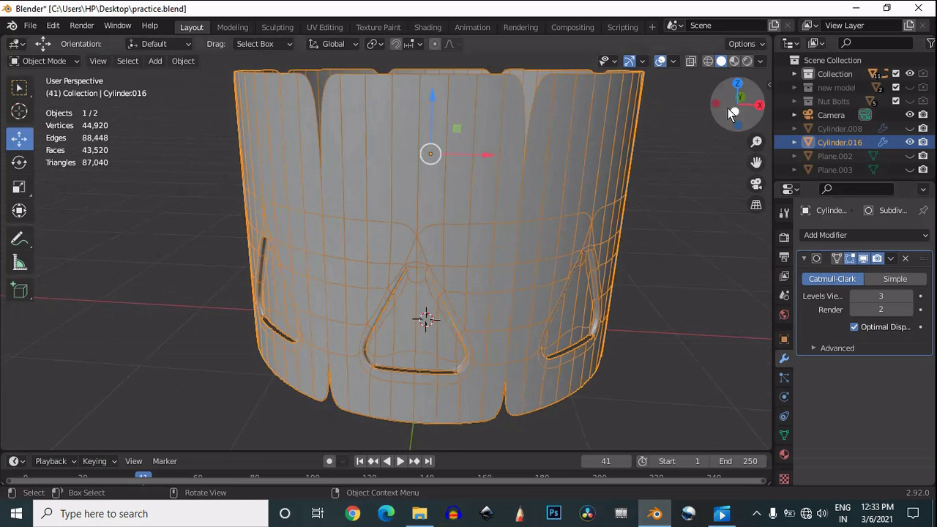
pyautogui.moveTo(741, 99); pyautogui.dragTo(685, 56)
pyautogui.hotkey('shift', 'alt', 'z')
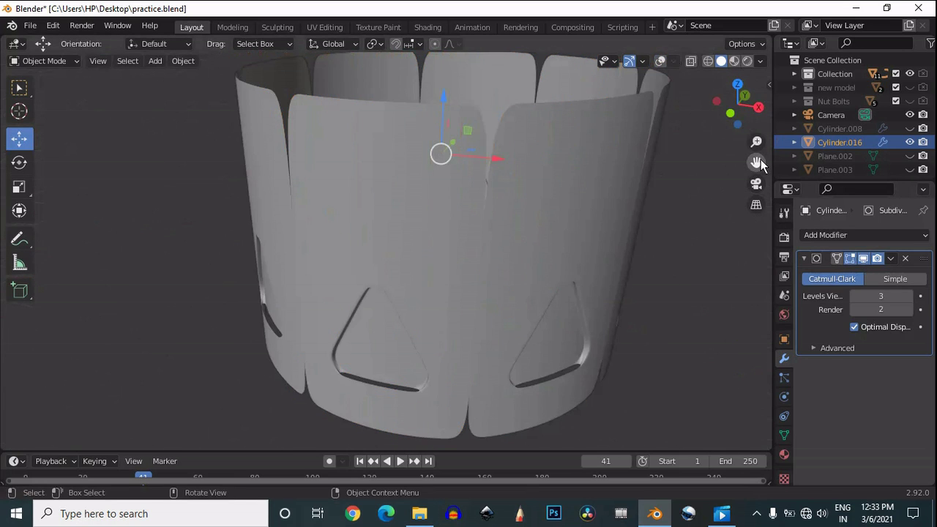
pyautogui.moveTo(760, 159); pyautogui.dragTo(700, 216)
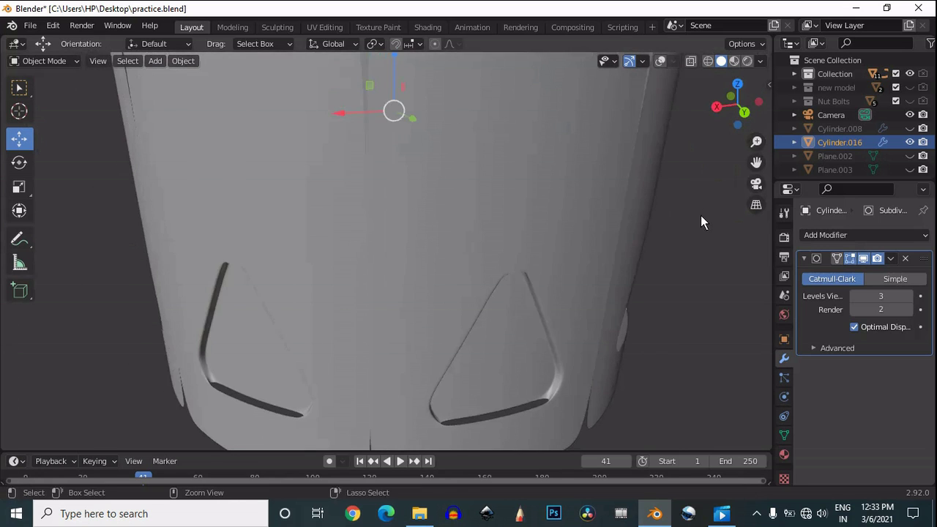
# - Undo the join, the rotated copies and the face deletions, back to the full cylinder with one recessed triangle
pyautogui.hotkey('ctrl', 'z')
pyautogui.hotkey('ctrl', 'z')
pyautogui.hotkey('ctrl', 'z')
pyautogui.hotkey('ctrl', 'z')
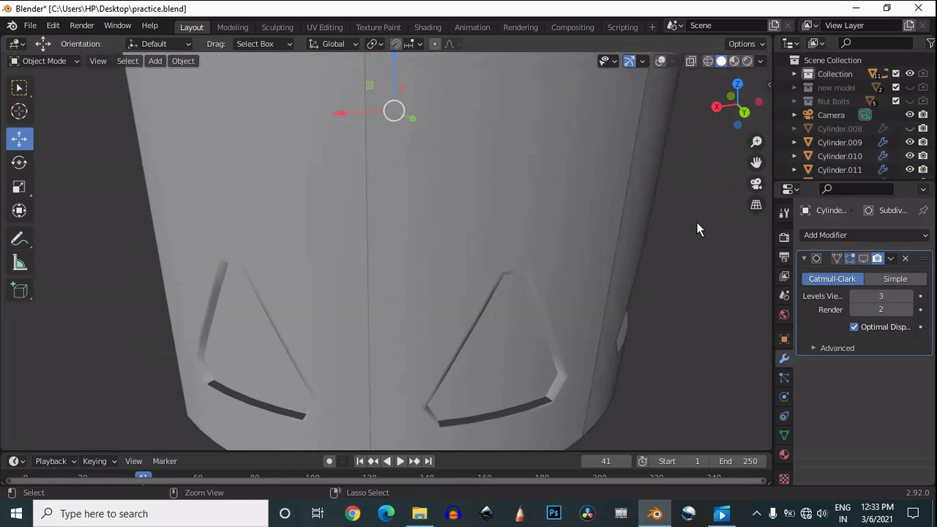
pyautogui.hotkey('ctrl', 'z')
pyautogui.hotkey('ctrl', 'z')
pyautogui.moveTo(738, 102); pyautogui.dragTo(516, 182)
pyautogui.hotkey('ctrl', 'z')
pyautogui.hotkey('ctrl', 'z')
pyautogui.hotkey('ctrl', 'z')
pyautogui.hotkey('ctrl', 'z')
pyautogui.hotkey('ctrl', 'z')
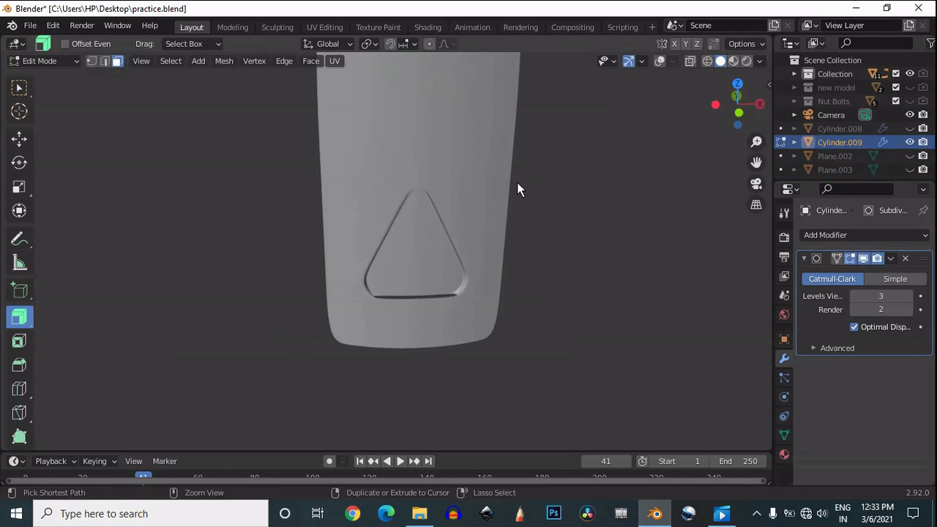
pyautogui.moveTo(737, 102); pyautogui.dragTo(632, 165)
pyautogui.hotkey('ctrl', 'z')
# - In front view, show the overlays again and turn off the cylinder's viewport subdivision
pyautogui.scroll(2, 571, 202)
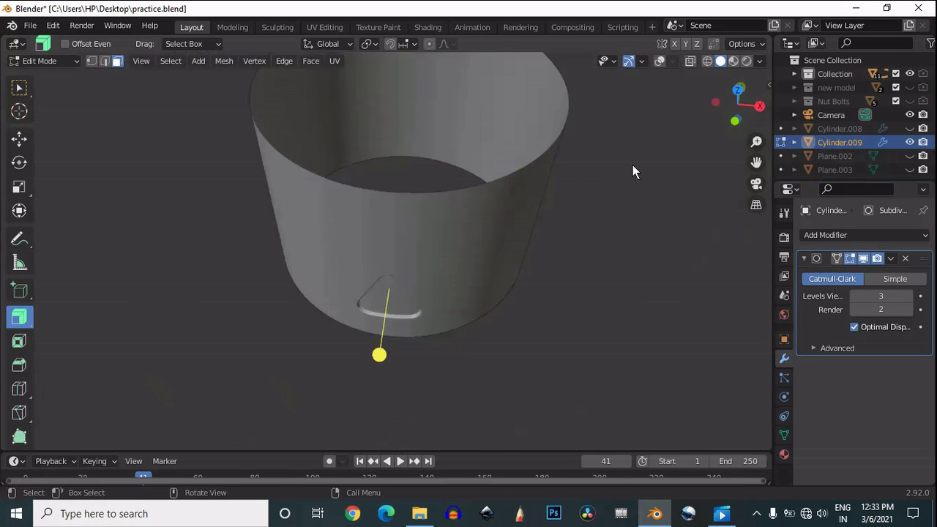
pyautogui.scroll(-1, 632, 165)
pyautogui.click(734, 122)
pyautogui.click(660, 61)
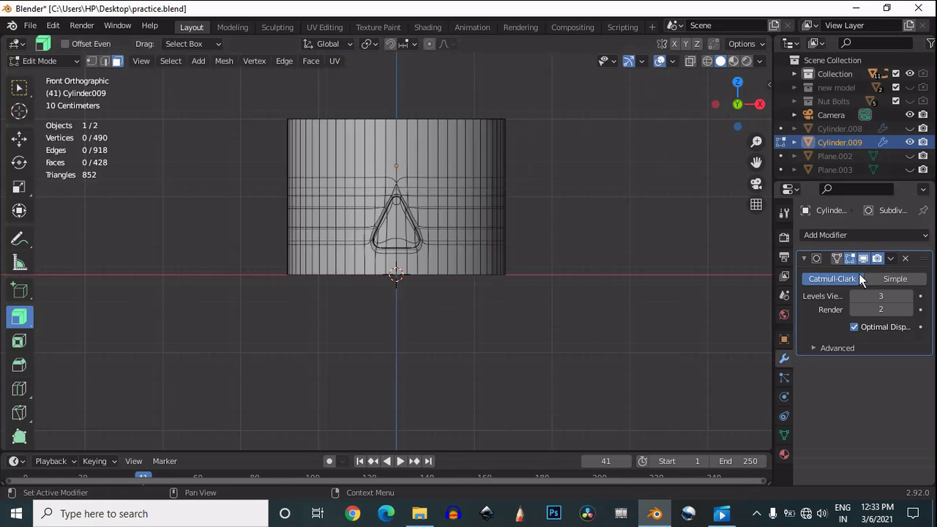
pyautogui.scroll(1, 551, 263)
pyautogui.moveTo(549, 73); pyautogui.dragTo(436, 292)
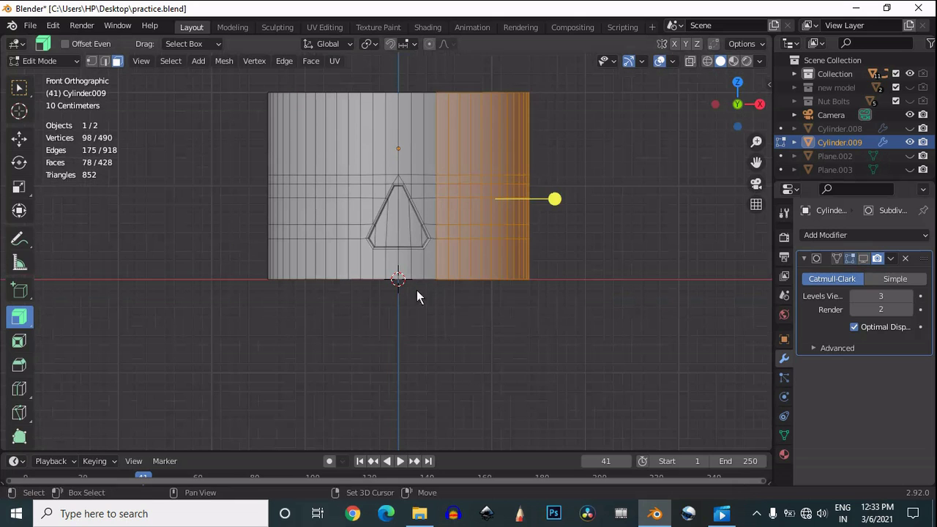
pyautogui.keyDown('shift'); pyautogui.click(341, 180); pyautogui.keyUp('shift')
pyautogui.keyDown('shift'); pyautogui.moveTo(351, 88); pyautogui.dragTo(215, 355); pyautogui.keyUp('shift')
# - Using X-ray, select the wall faces on both sides of the eight-column strip containing the triangle and delete them
pyautogui.click(690, 63)
pyautogui.moveTo(557, 76); pyautogui.dragTo(453, 339)
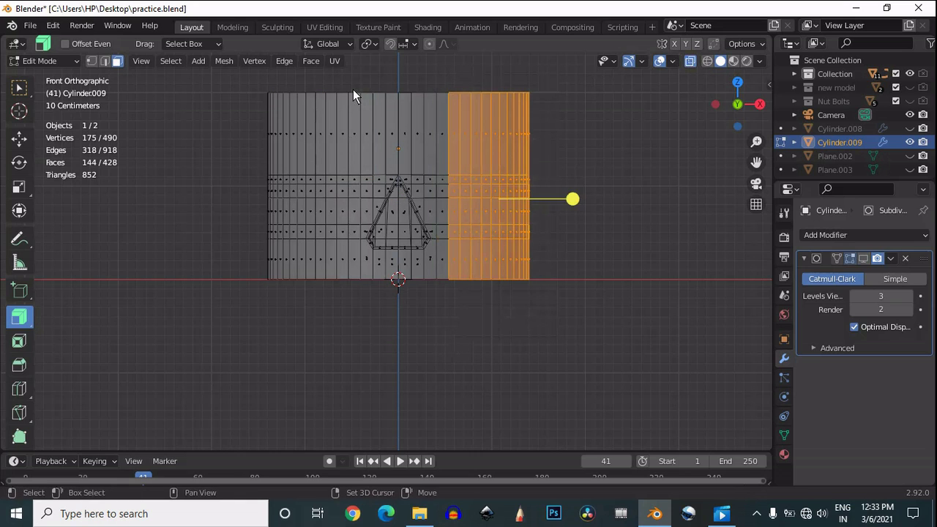
pyautogui.keyDown('shift'); pyautogui.moveTo(346, 86); pyautogui.dragTo(232, 332); pyautogui.keyUp('shift')
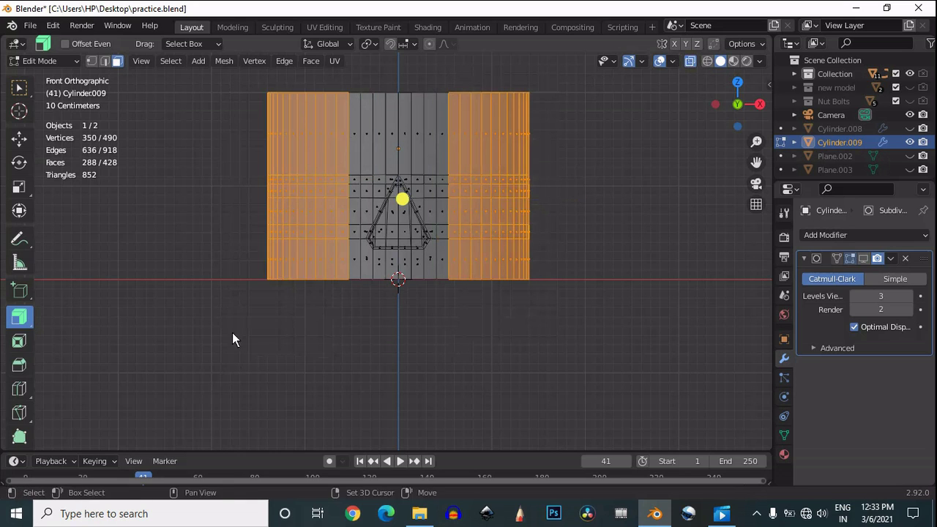
pyautogui.click(690, 63)
pyautogui.press('x')
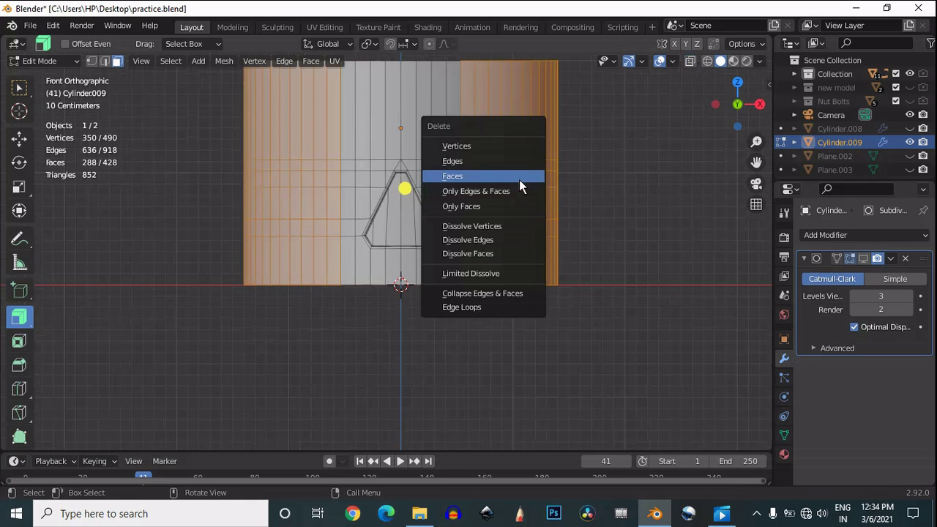
pyautogui.click(519, 178)
# - Delete the remaining faces of the opposite wall, keeping only the segment with the recessed triangle
pyautogui.moveTo(737, 115); pyautogui.dragTo(579, 163)
pyautogui.moveTo(557, 98); pyautogui.dragTo(464, 333)
pyautogui.press('x')
pyautogui.click(498, 161)
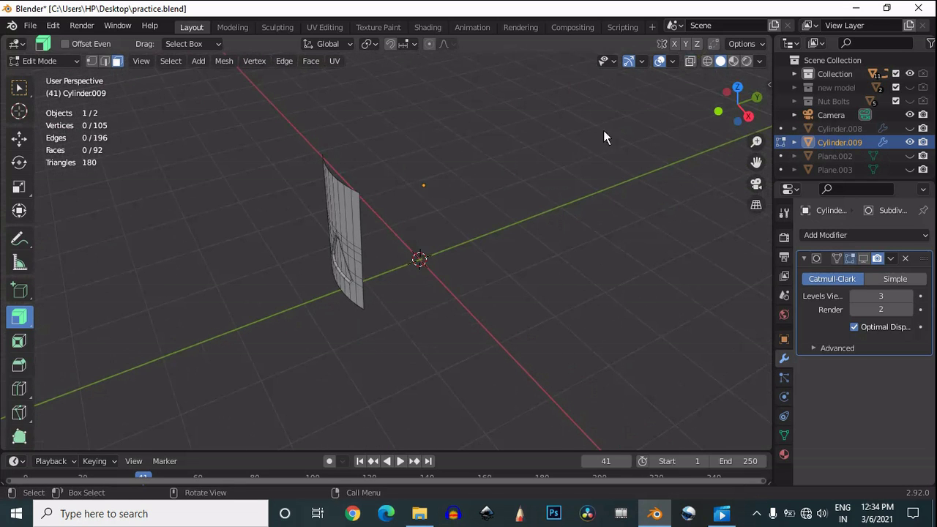
# - In Object Mode and top view, duplicate the new wall segment in place and rotate the copy 45° about the centre
pyautogui.click(737, 87)
pyautogui.press('Tab')
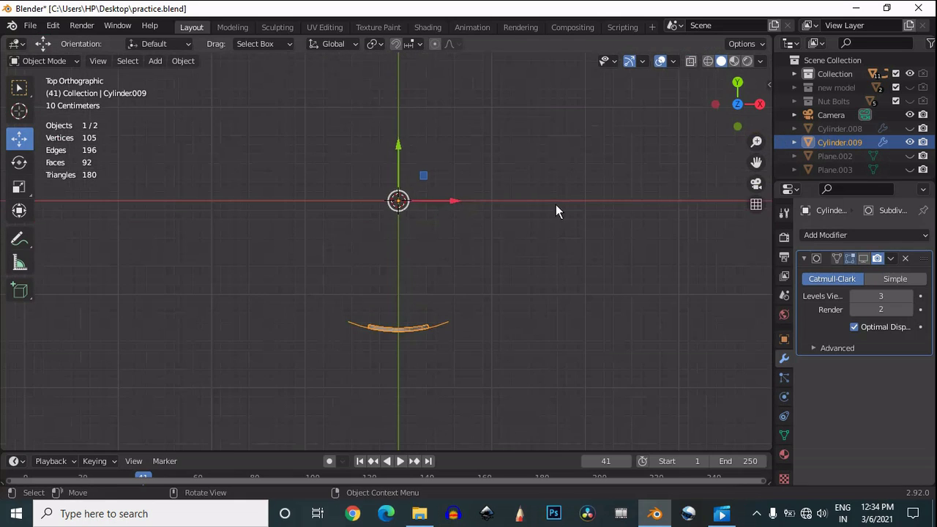
pyautogui.hotkey('shift', 'd')
pyautogui.press('Escape')
pyautogui.press('r')
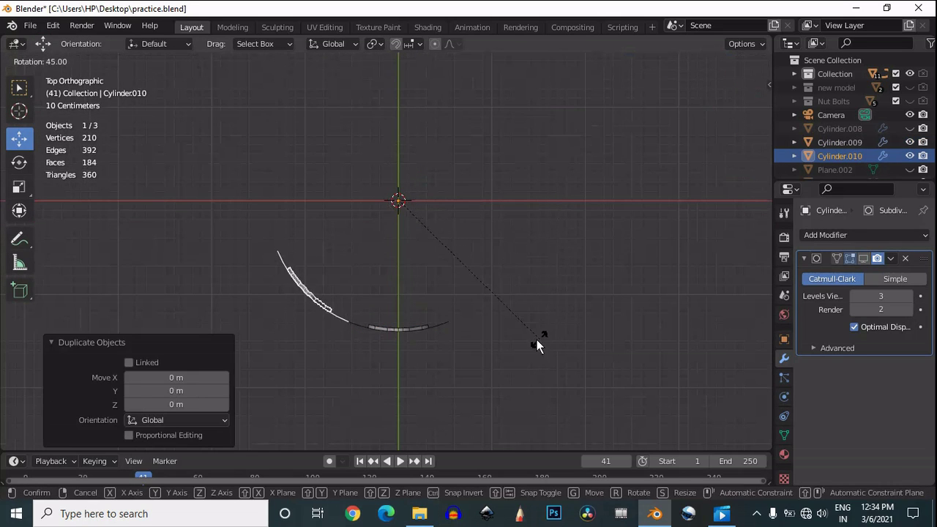
pyautogui.click(542, 341)
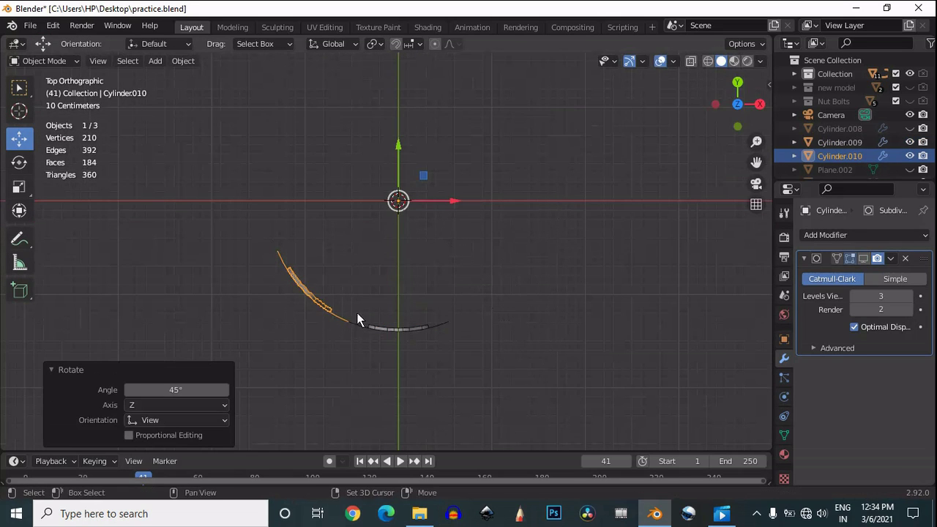
# - Duplicate the original segment in place, rotate this copy -45° about the centre, and inspect how the three segments meet
pyautogui.click(412, 322)
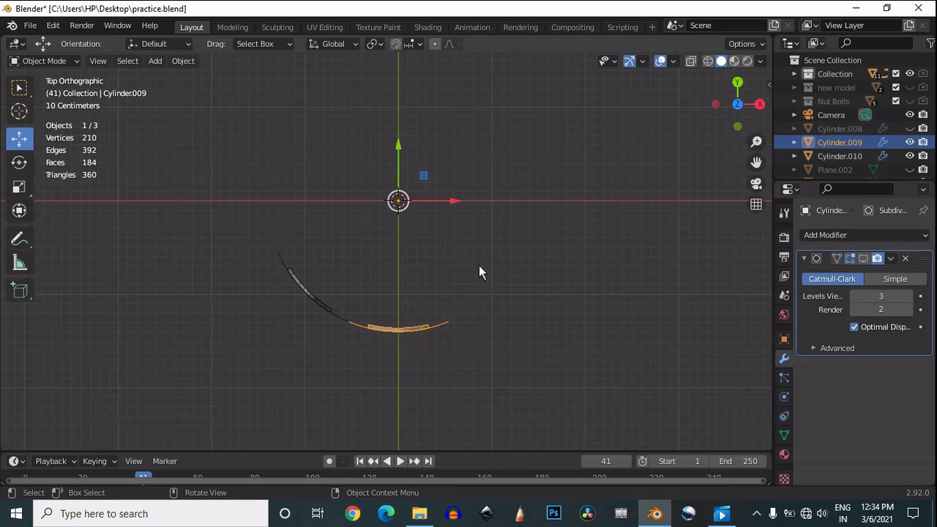
pyautogui.hotkey('shift', 'd')
pyautogui.press('Escape')
pyautogui.press('r')
pyautogui.click(557, 161)
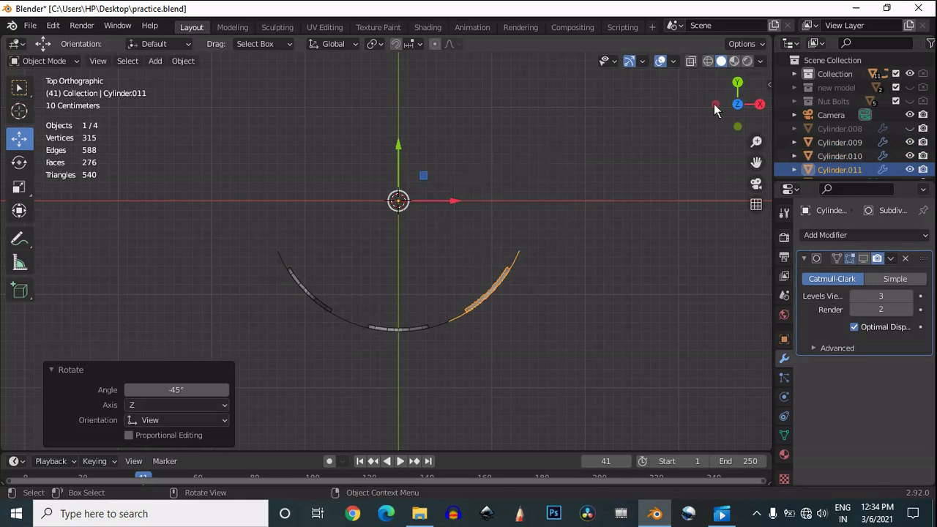
pyautogui.moveTo(736, 103); pyautogui.dragTo(707, 386)
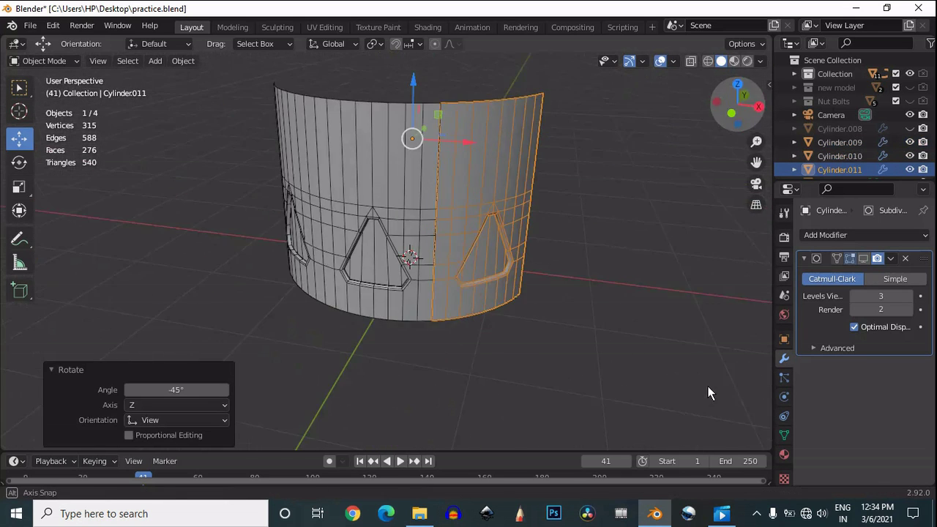
pyautogui.scroll(3, 707, 386)
pyautogui.moveTo(723, 106); pyautogui.dragTo(815, 84)
pyautogui.press('Tab')
pyautogui.scroll(-4, 478, 185)
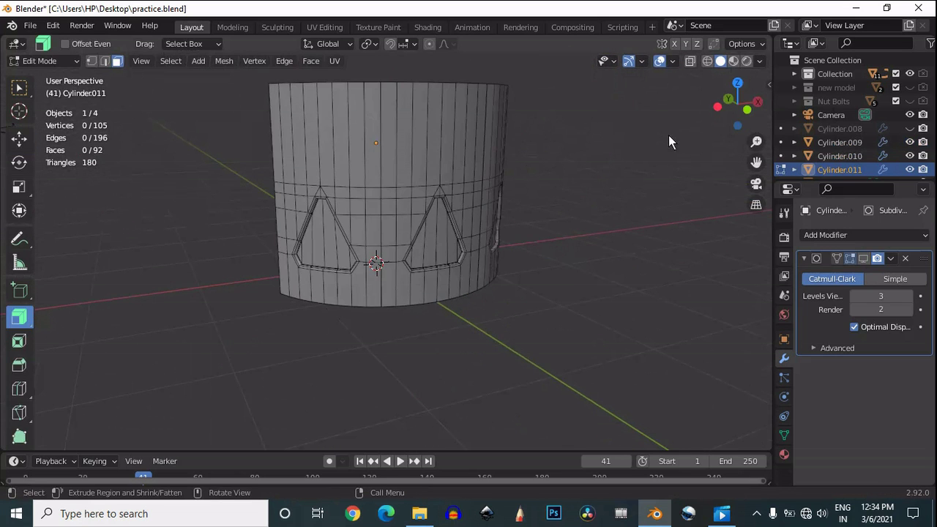
pyautogui.press('Tab')
# - In top view, duplicate all three segments in place and rotate the copies -175° about the centre
pyautogui.click(737, 84)
pyautogui.moveTo(527, 340); pyautogui.dragTo(204, 250)
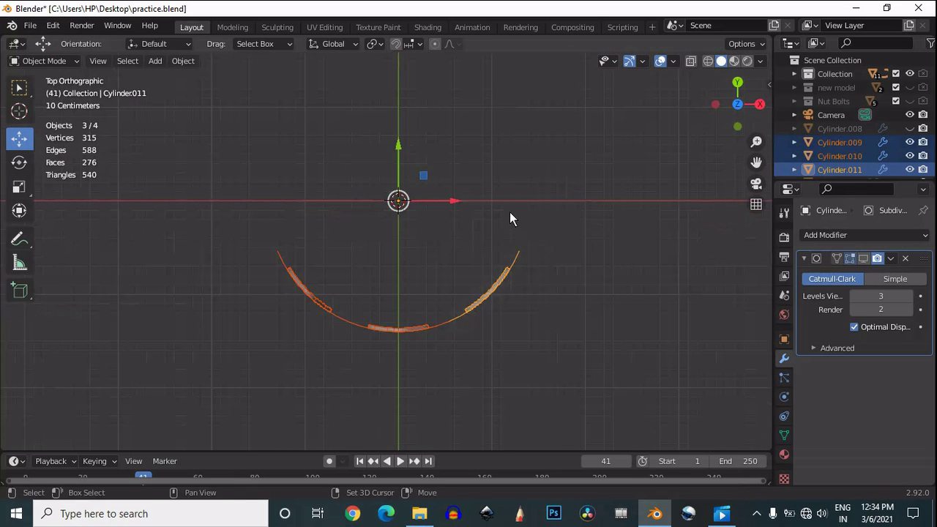
pyautogui.hotkey('shift', 'd')
pyautogui.press('Escape')
pyautogui.press('r')
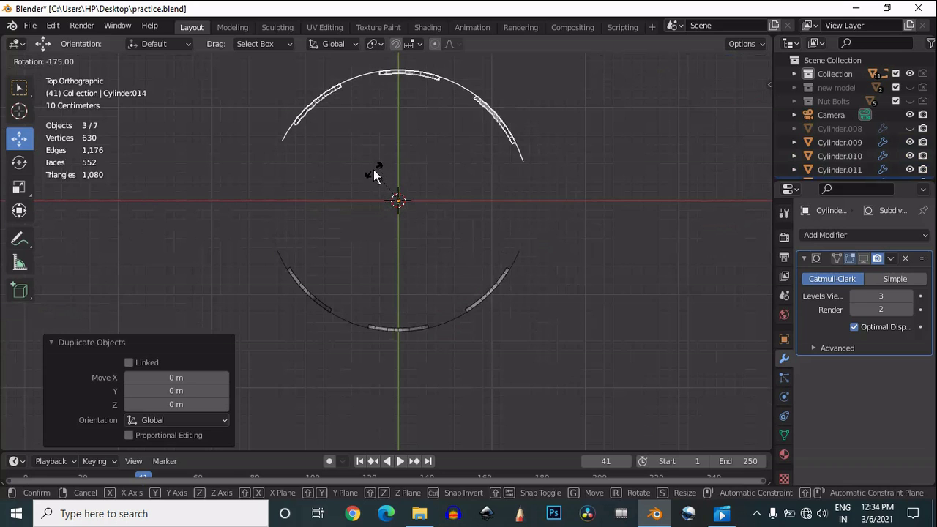
pyautogui.click(374, 169)
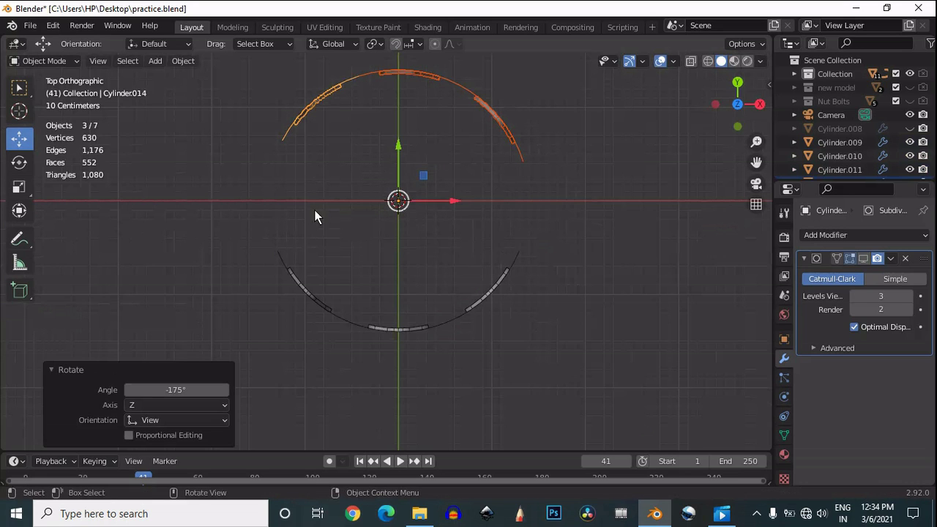
# - Duplicate the lower-left wall segment in place and rotate the copy 45° about the centre
pyautogui.click(301, 287)
pyautogui.hotkey('shift', 'd')
pyautogui.press('Escape')
pyautogui.press('r')
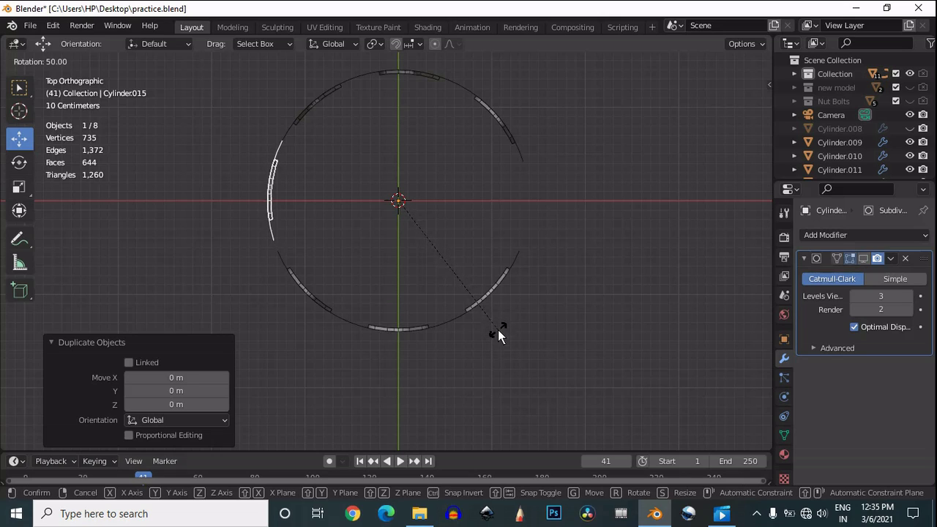
pyautogui.click(500, 327)
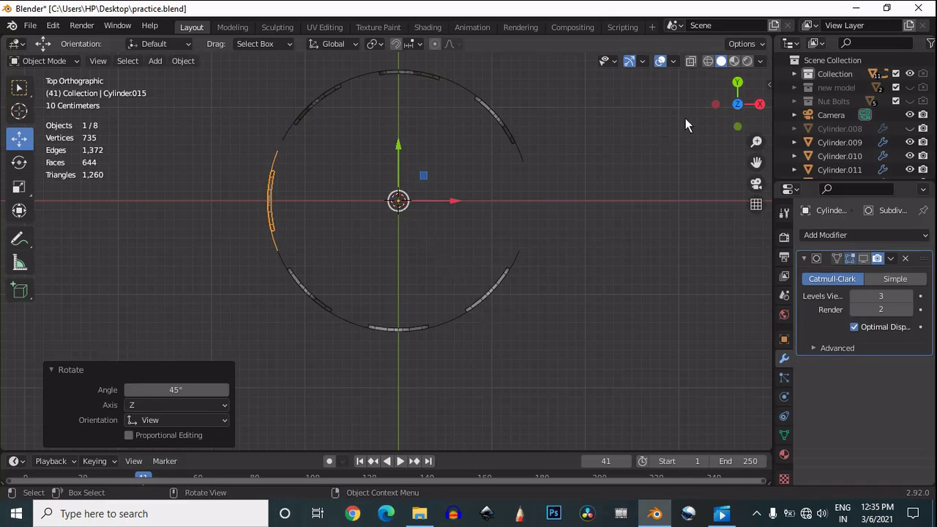
# - Delete the three wall segments that were rotated -175°, keeping the other five objects
pyautogui.moveTo(734, 106); pyautogui.dragTo(774, 106)
pyautogui.moveTo(444, 109); pyautogui.dragTo(203, 98)
pyautogui.press('x')
pyautogui.click(204, 99)
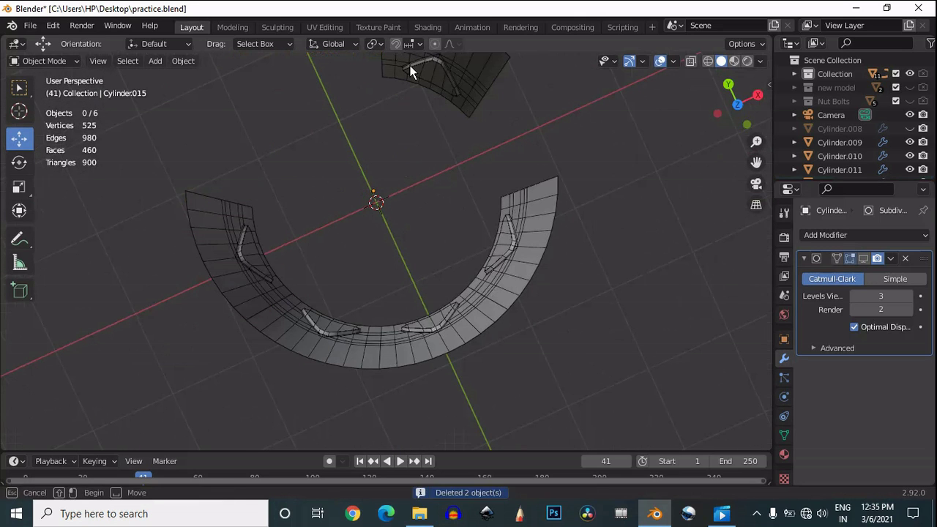
pyautogui.click(411, 67)
pyautogui.press('x')
pyautogui.click(409, 67)
# - In top view, duplicate the leftmost wall segment in place and rotate this copy 45° about the centre
pyautogui.click(737, 101)
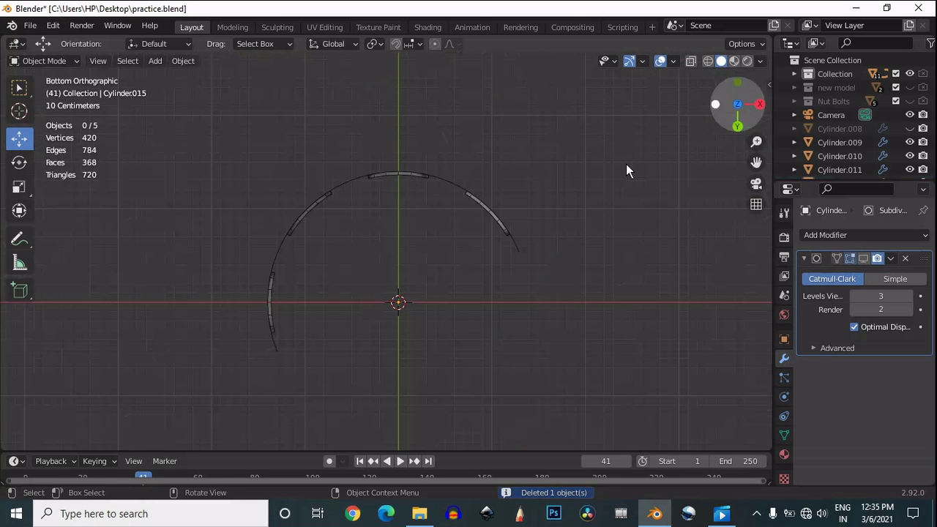
pyautogui.click(735, 107)
pyautogui.click(398, 200)
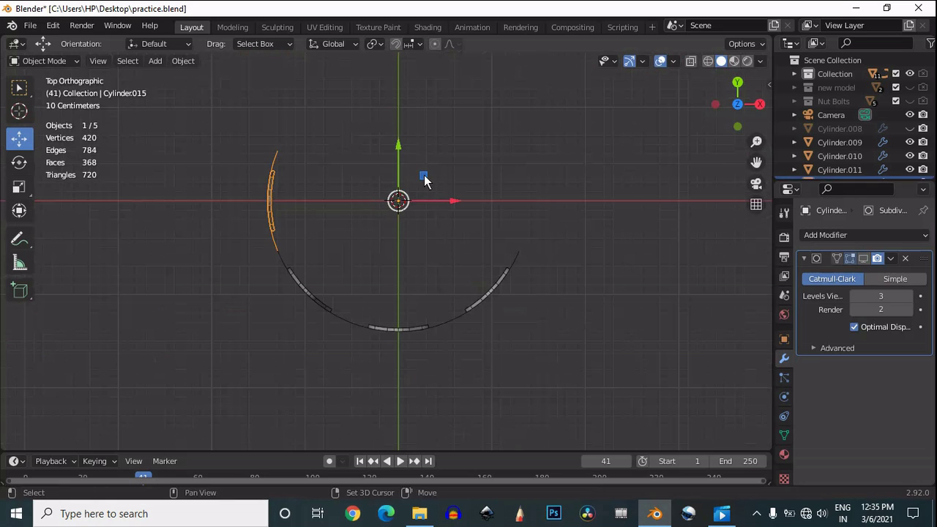
pyautogui.hotkey('shift', 'd')
pyautogui.rightClick(512, 246)
pyautogui.write('r45')
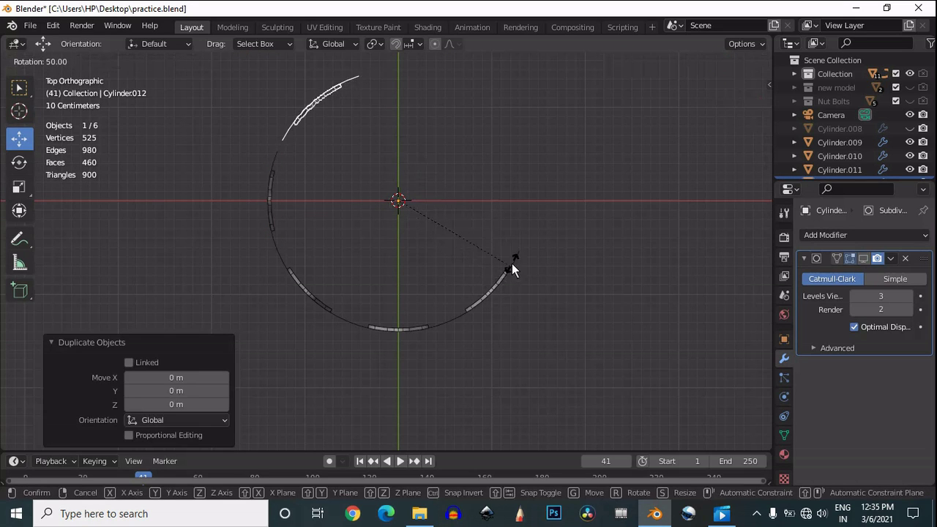
pyautogui.press('Return')
# - Close the ring with three more in-place duplicates, each made from the newest segment and rotated another 45° about the centre
pyautogui.hotkey('shift', 'd')
pyautogui.rightClick(474, 170)
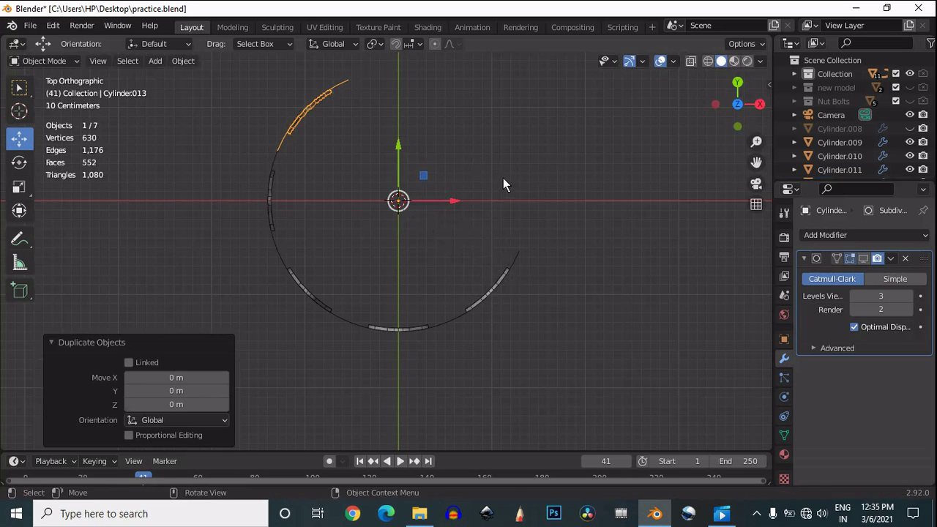
pyautogui.press('r')
pyautogui.click(500, 263)
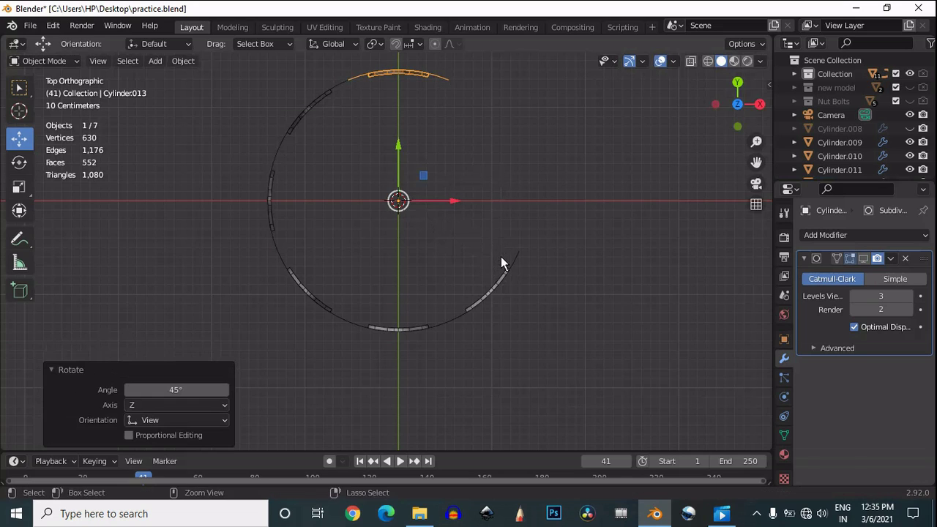
pyautogui.hotkey('shift', 'd')
pyautogui.rightClick(512, 169)
pyautogui.press('r')
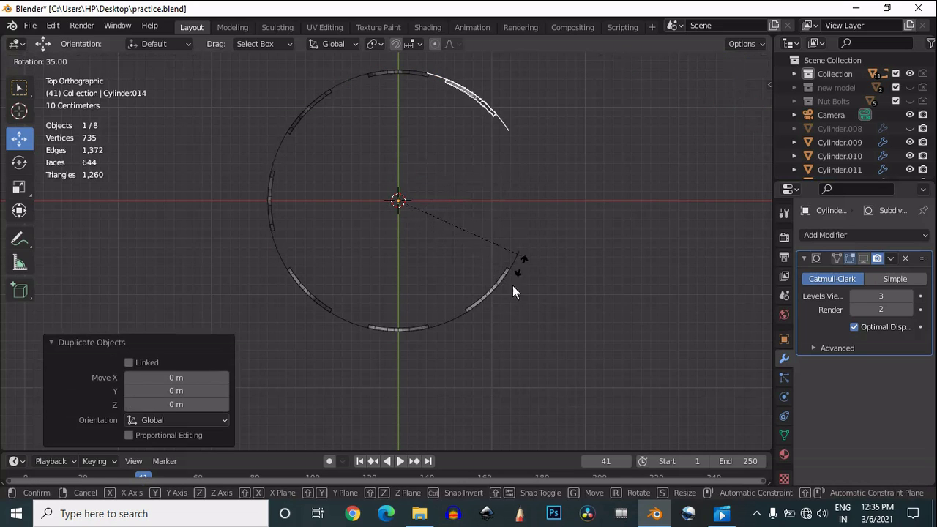
pyautogui.click(514, 275)
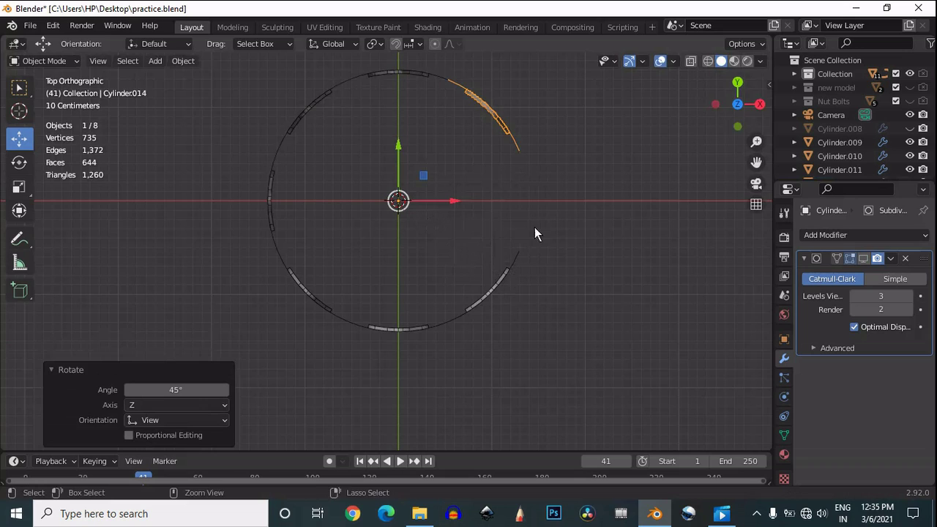
pyautogui.hotkey('shift', 'd')
pyautogui.rightClick(546, 176)
pyautogui.press('r')
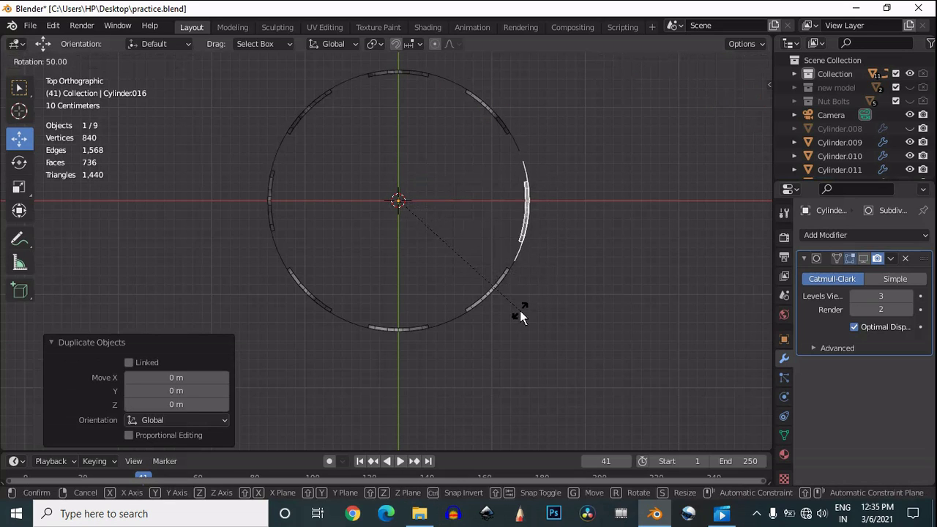
pyautogui.keyDown('ctrl'); pyautogui.click(527, 302); pyautogui.keyUp('ctrl')
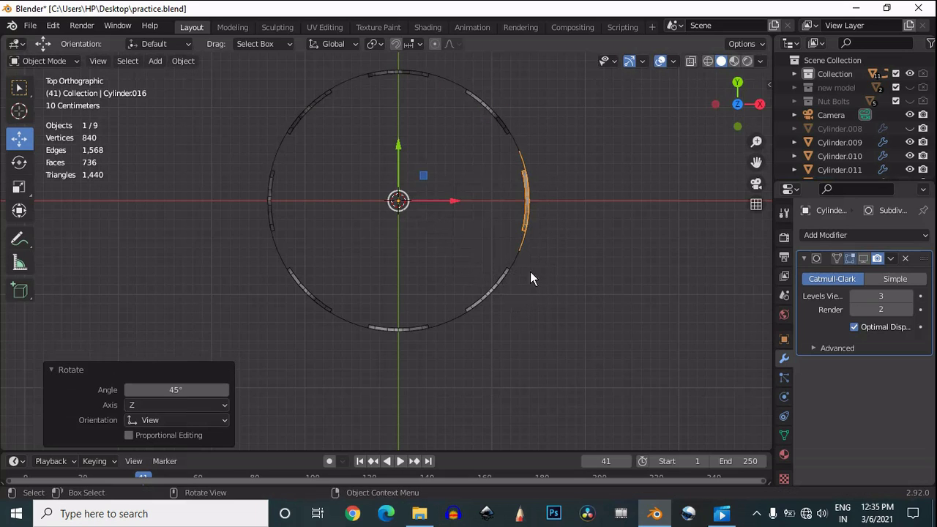
# - Check the seams with overlays hidden, and join all the wall segments into one object
pyautogui.moveTo(624, 166); pyautogui.dragTo(668, 169, button='middle')
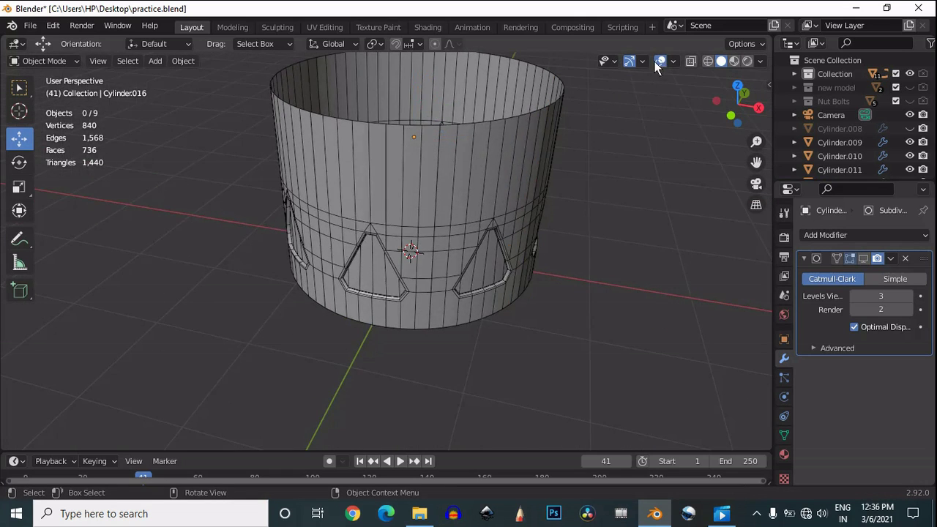
pyautogui.click(659, 61)
pyautogui.moveTo(548, 105); pyautogui.dragTo(198, 318)
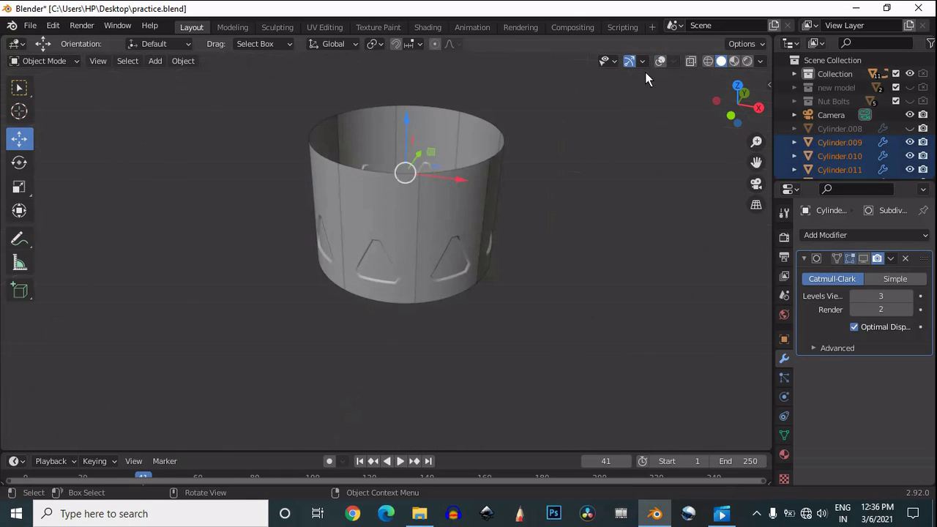
pyautogui.click(659, 61)
pyautogui.rightClick(489, 160)
pyautogui.click(477, 150)
pyautogui.scroll(5, 494, 217)
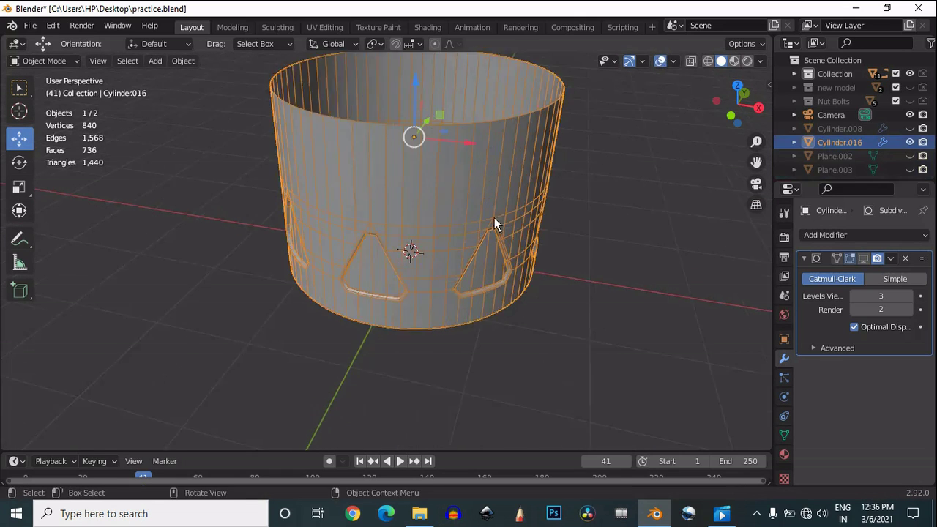
# - In Edit Mode, select the whole joined cylinder and merge its vertices by distance at 0.0001 m
pyautogui.press('m')
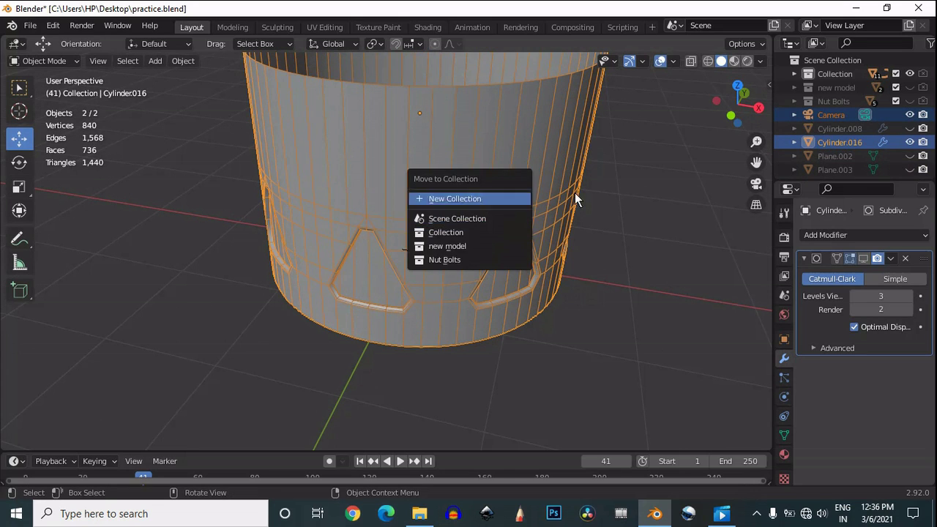
pyautogui.click(490, 194)
pyautogui.press('Tab')
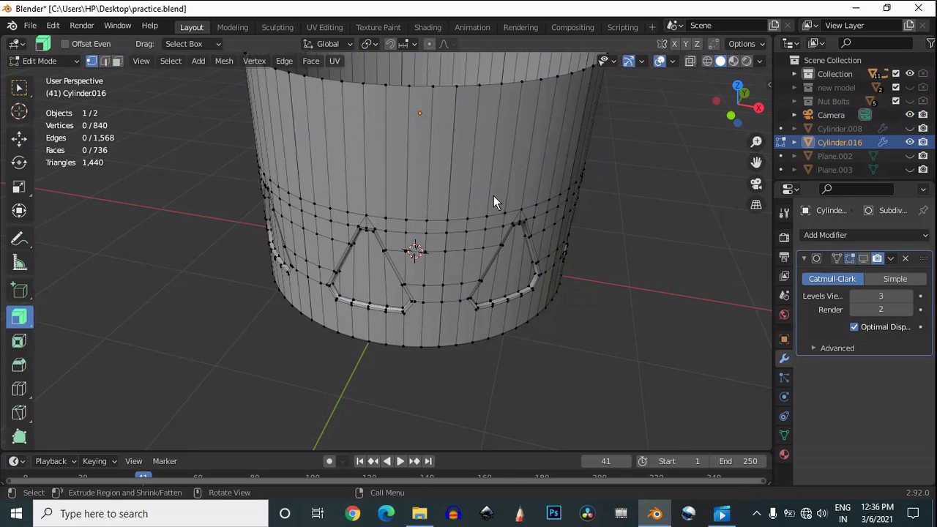
pyautogui.press('a')
pyautogui.press('m')
pyautogui.click(494, 196)
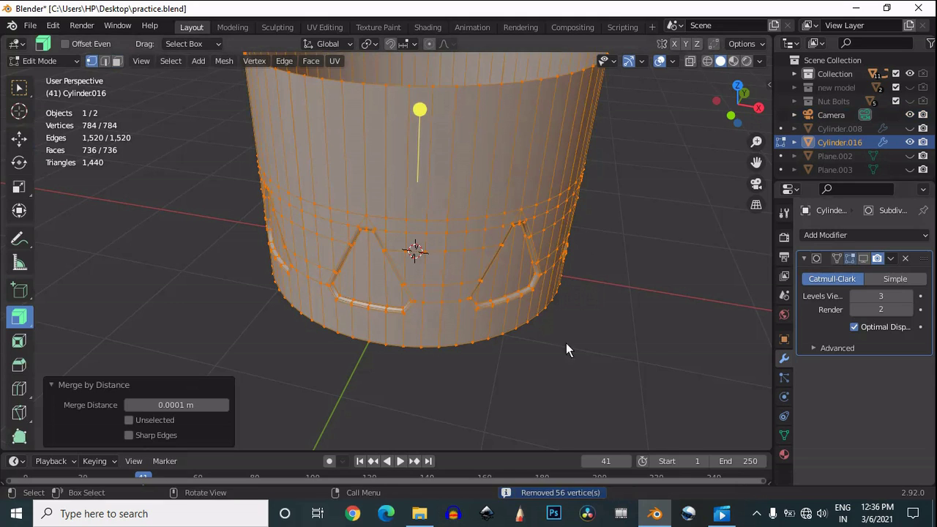
# - Turn on the subdivision preview, hide the overlays, and inspect the smoothed cylinder for seams around the triangles
pyautogui.click(866, 258)
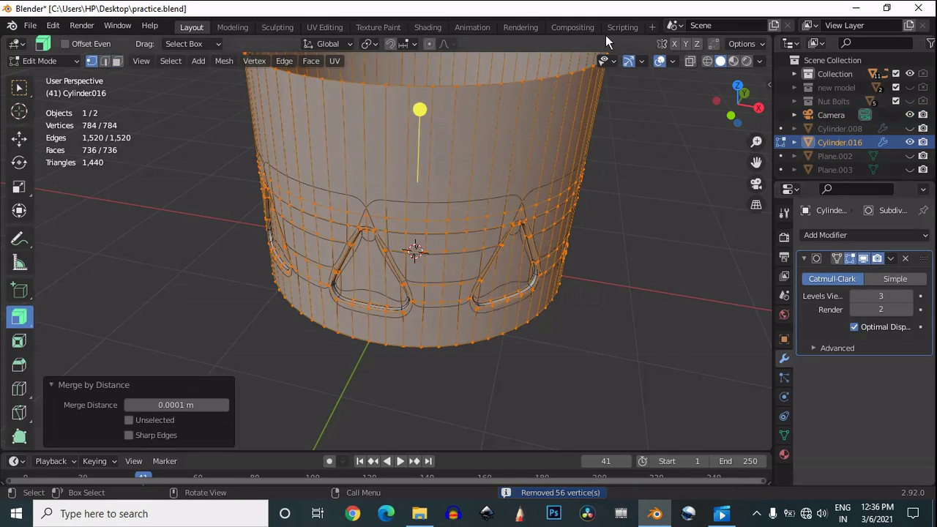
pyautogui.click(661, 62)
pyautogui.scroll(-4, 574, 226)
pyautogui.moveTo(740, 102); pyautogui.dragTo(532, 110)
pyautogui.scroll(5, 515, 248)
pyautogui.scroll(-1, 534, 245)
pyautogui.press('Tab')
pyautogui.scroll(-5, 534, 245)
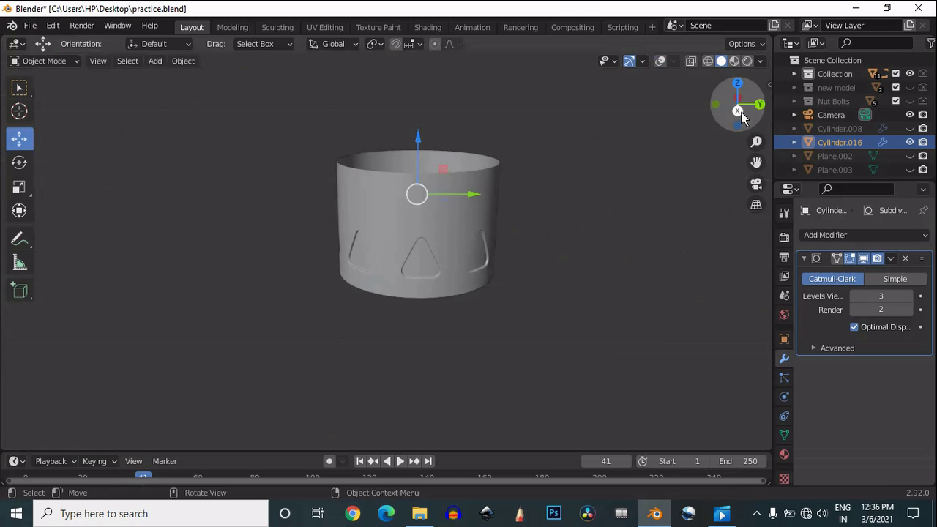
# - In right view and Edit Mode, show the overlays again and turn off the subdivision's viewport display
pyautogui.click(738, 111)
pyautogui.press('Tab')
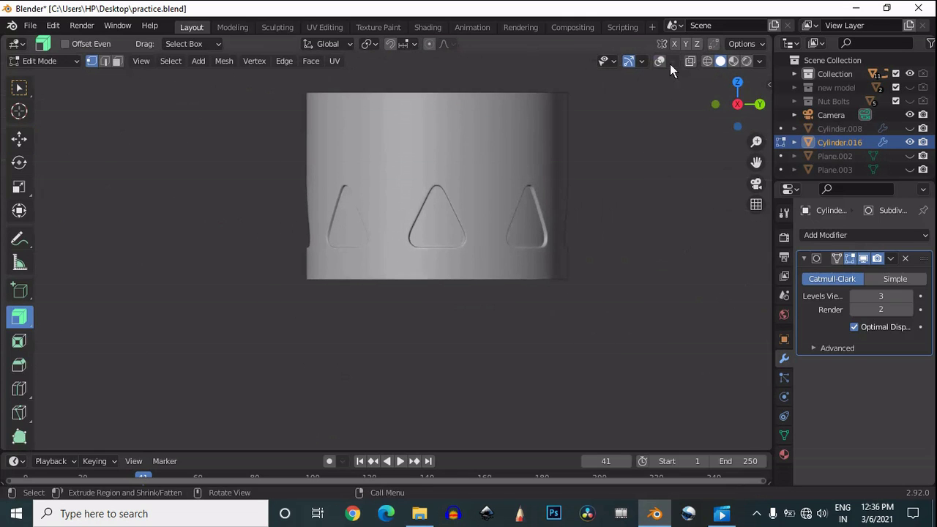
pyautogui.click(661, 62)
pyautogui.moveTo(756, 164); pyautogui.dragTo(744, 231)
pyautogui.click(862, 259)
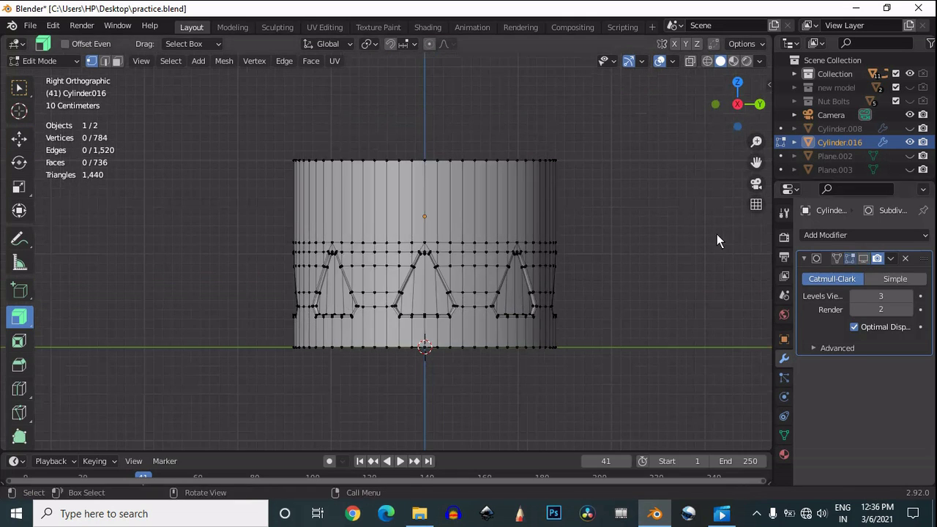
# - With X-ray on, select all vertex rows around the triangles, excluding both rims, and move them slightly down along Z
pyautogui.scroll(1, 556, 183)
pyautogui.moveTo(595, 120); pyautogui.dragTo(219, 176)
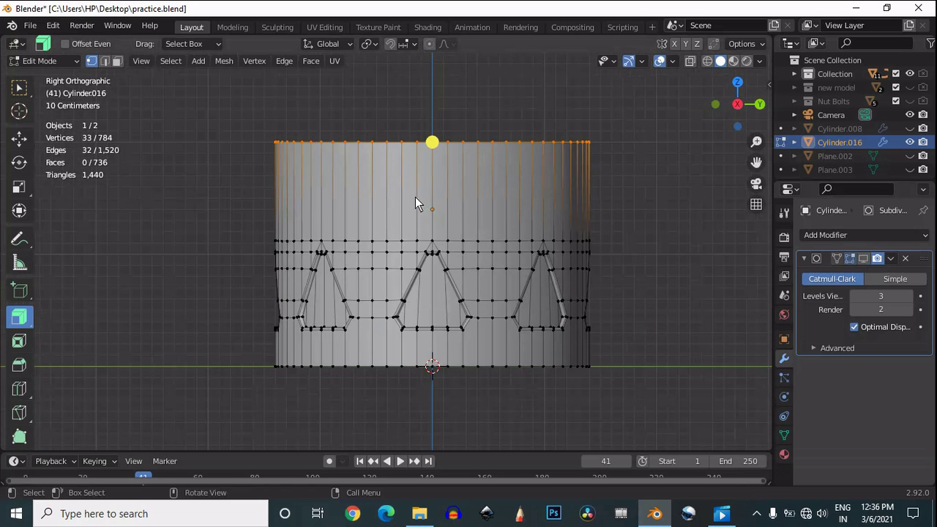
pyautogui.moveTo(630, 194); pyautogui.dragTo(228, 326)
pyautogui.click(690, 61)
pyautogui.moveTo(672, 209); pyautogui.dragTo(110, 349)
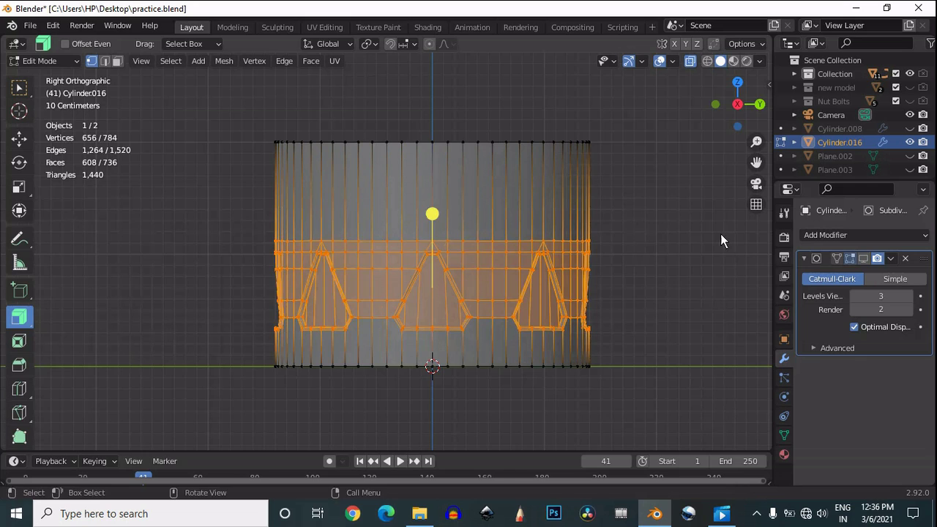
pyautogui.moveTo(720, 240); pyautogui.dragTo(197, 343)
pyautogui.click(19, 137)
pyautogui.moveTo(410, 233); pyautogui.dragTo(434, 247)
pyautogui.rightClick(434, 249)
pyautogui.moveTo(633, 118); pyautogui.dragTo(209, 203)
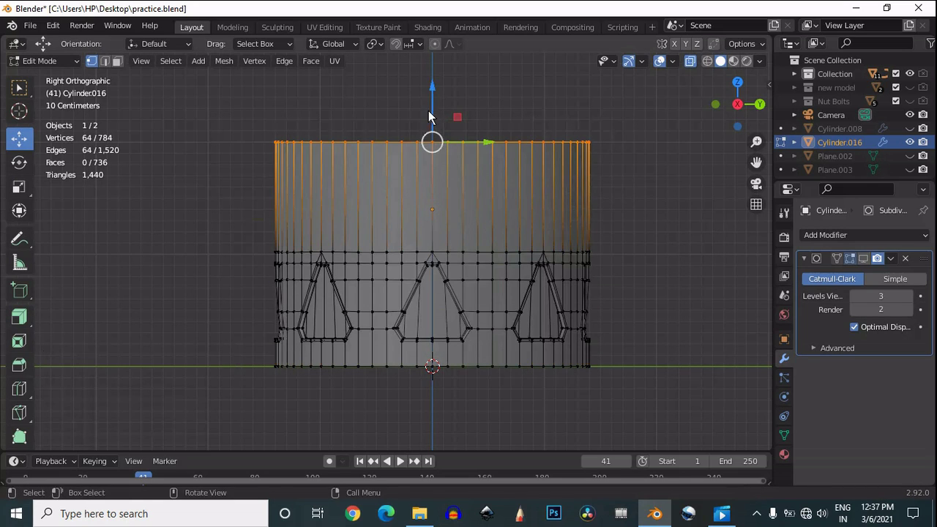
pyautogui.moveTo(433, 101); pyautogui.dragTo(426, 188)
pyautogui.rightClick(426, 188)
# - Add one loop cut between the upper rim and the triangle rows, and move it -0.3 m along Z
pyautogui.hotkey('ctrl', 'r')
pyautogui.click(405, 232)
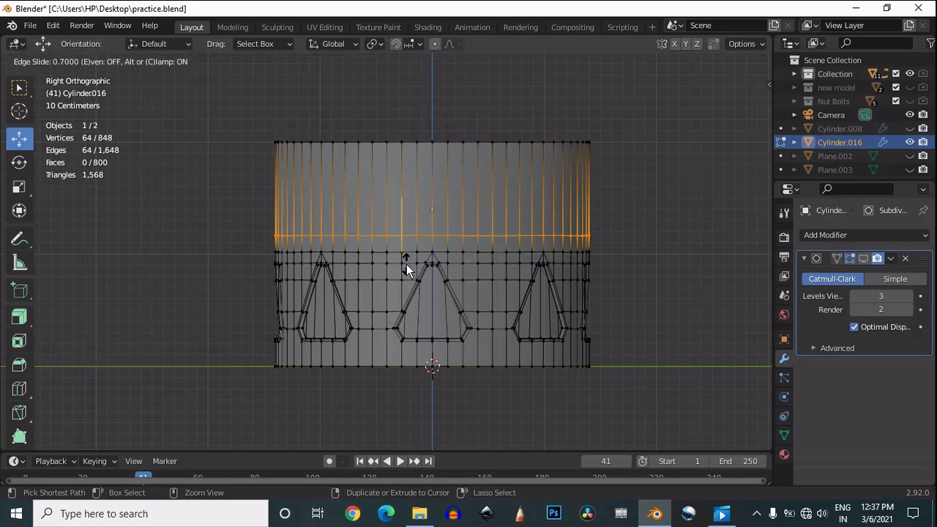
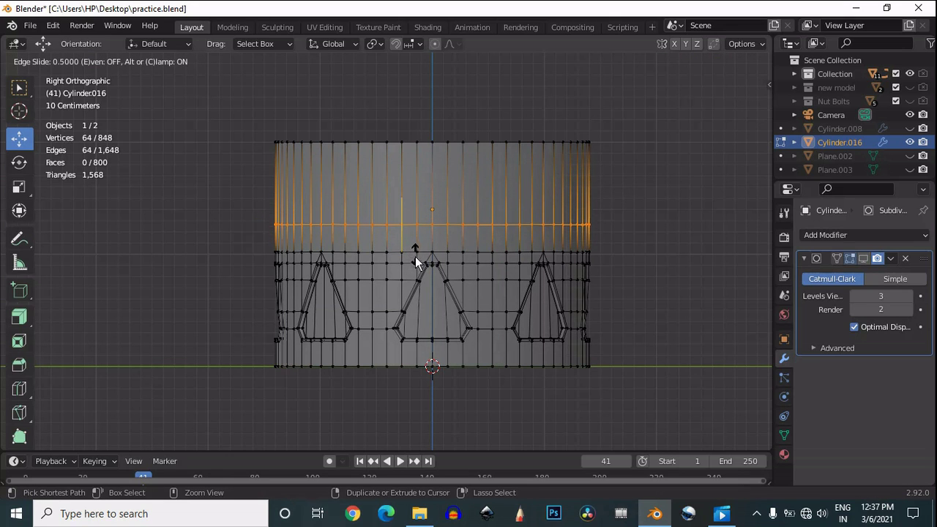
pyautogui.rightClick(415, 262)
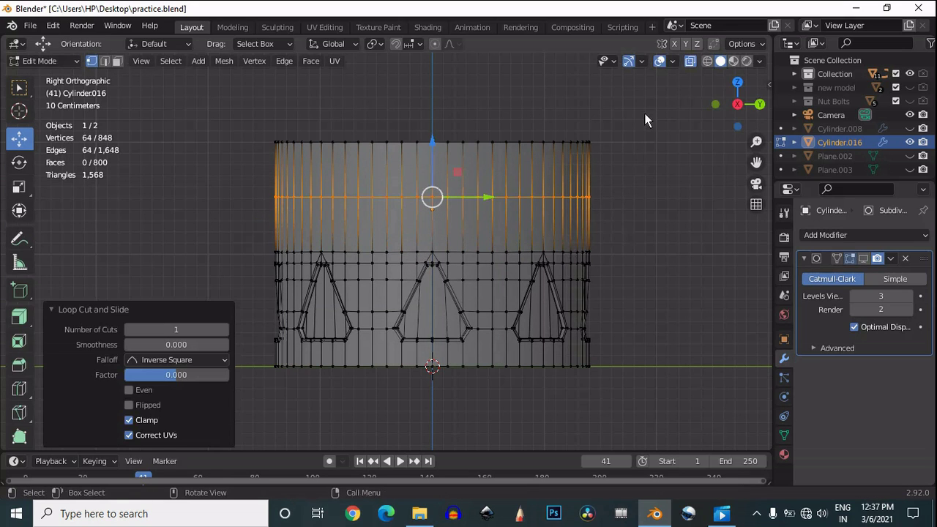
pyautogui.moveTo(646, 114); pyautogui.dragTo(265, 210)
pyautogui.hotkey('ctrl', 'z')
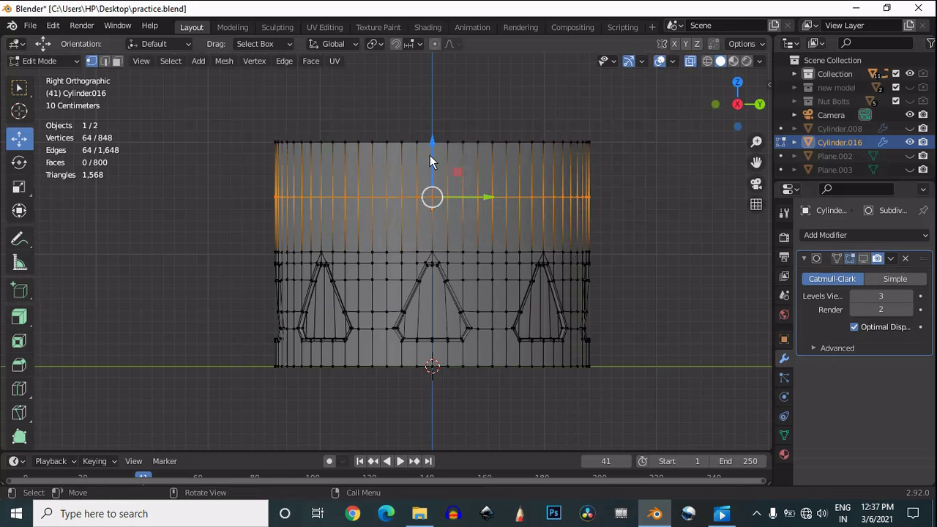
pyautogui.moveTo(430, 155); pyautogui.dragTo(433, 186)
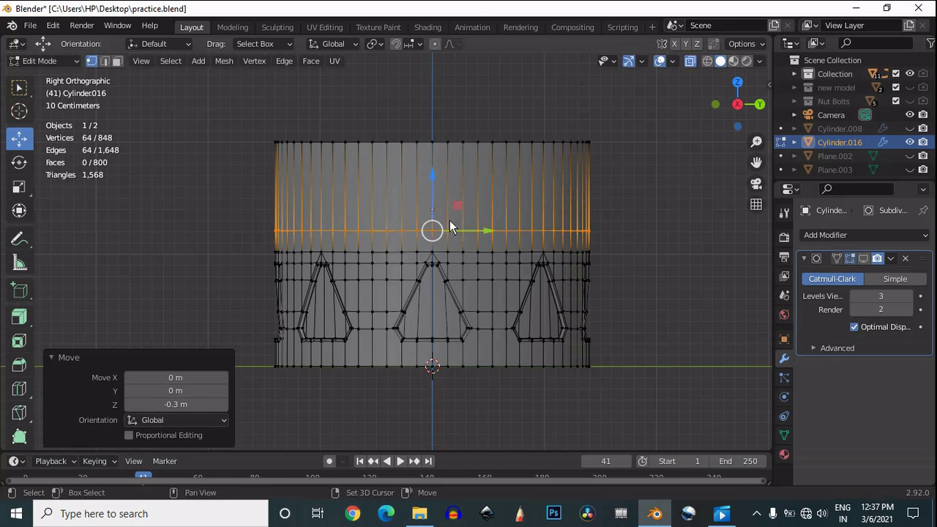
# - Snap the 3D cursor to the new loop and set the cylinder's origin to the 3D cursor
pyautogui.hotkey('shift', 's')
pyautogui.click(441, 299)
pyautogui.press('Tab')
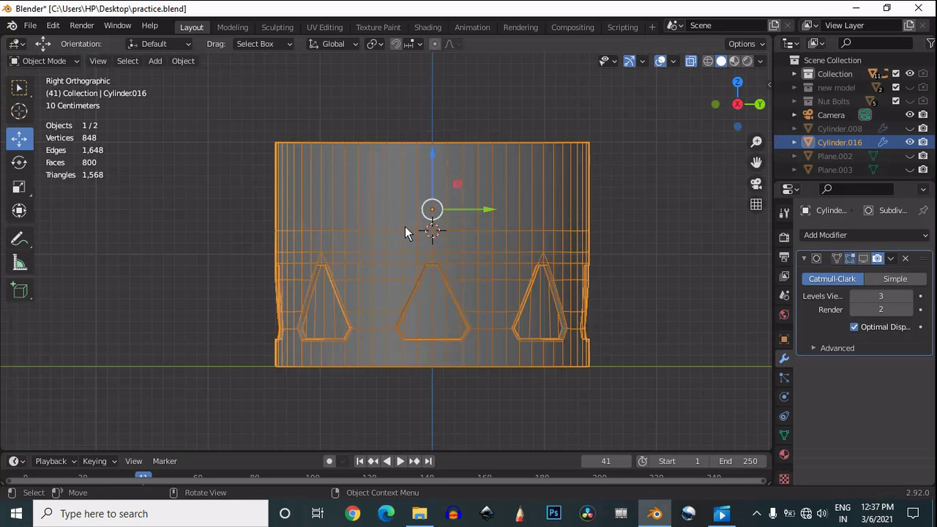
pyautogui.rightClick(405, 226)
pyautogui.moveTo(418, 261)
pyautogui.click(475, 290)
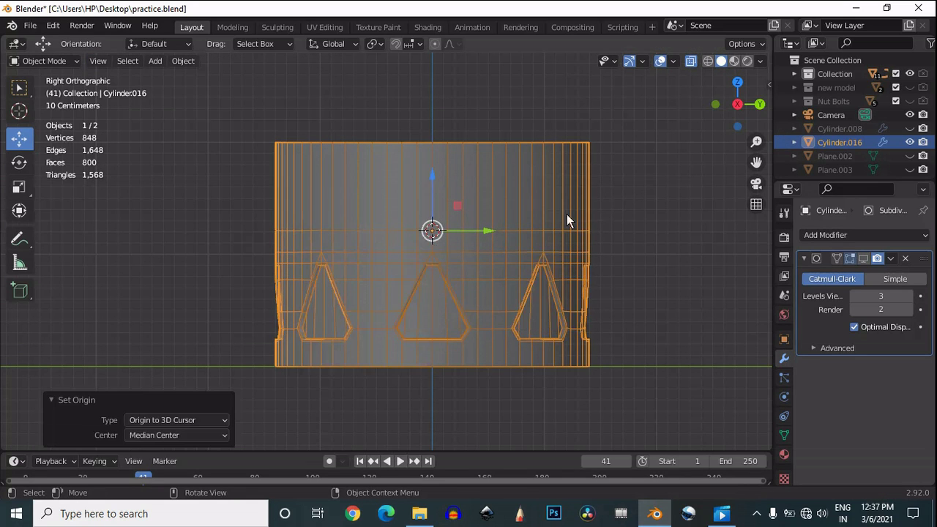
# - Turn off X-ray, select the whole mesh in Edit Mode, and symmetrize it in the -Z to +Z direction
pyautogui.click(691, 61)
pyautogui.press('Tab')
pyautogui.scroll(-2, 489, 194)
pyautogui.press('a')
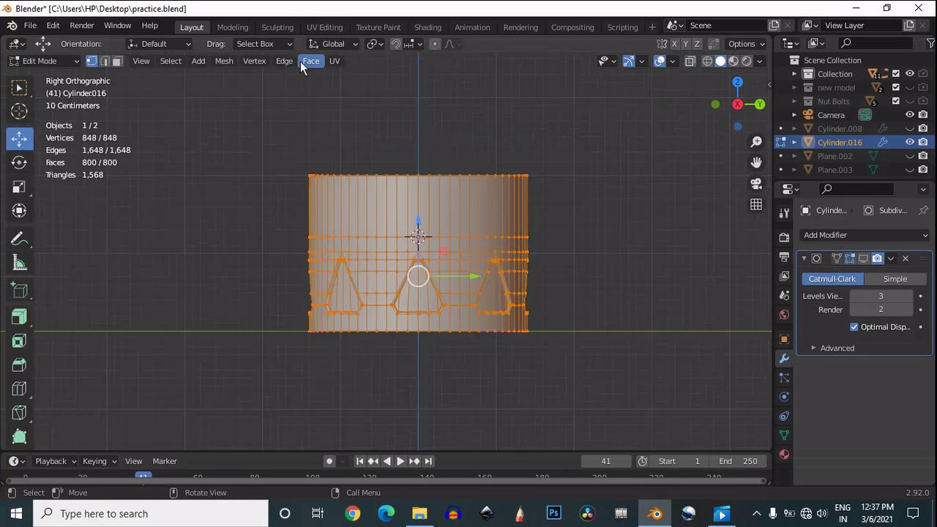
pyautogui.click(223, 61)
pyautogui.click(268, 254)
pyautogui.click(215, 417)
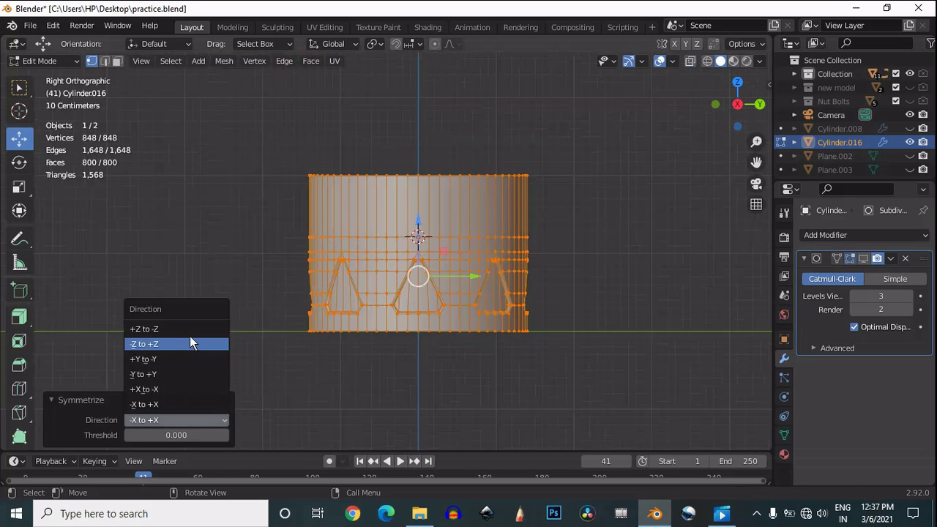
pyautogui.click(189, 329)
pyautogui.click(176, 417)
pyautogui.click(173, 342)
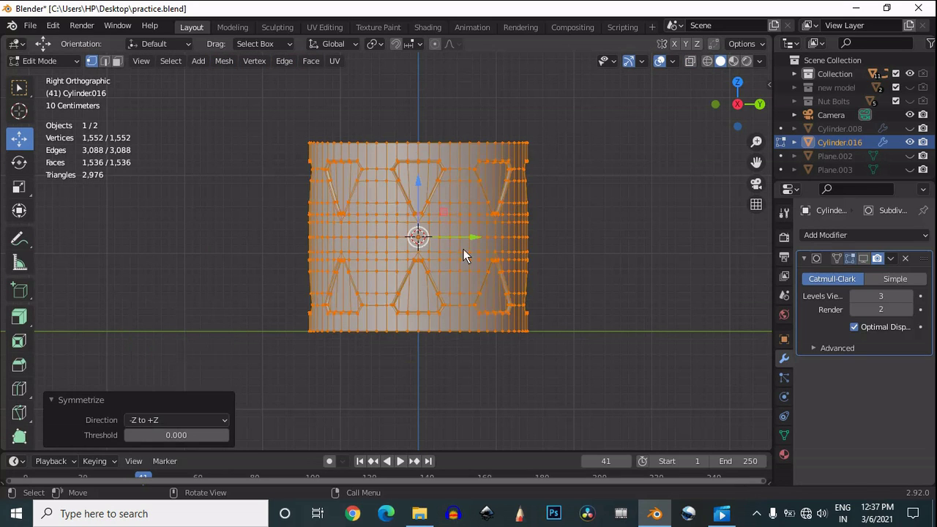
# - In Object Mode, turn on the Subdivision modifier's viewport display, hide the overlays and inspect the cylinder's surface around the mirrored triangles
pyautogui.click(620, 176)
pyautogui.moveTo(742, 109); pyautogui.dragTo(790, 130)
pyautogui.press('Tab')
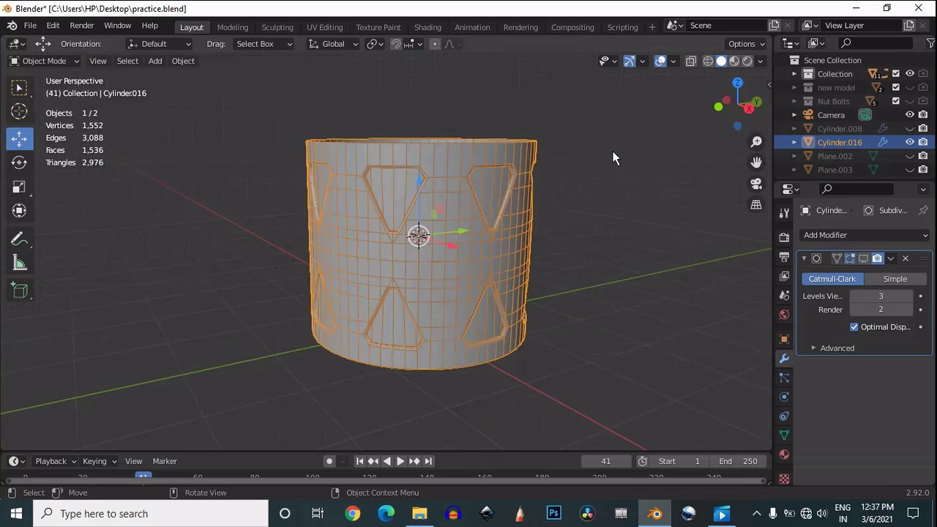
pyautogui.scroll(-3, 611, 151)
pyautogui.click(519, 225)
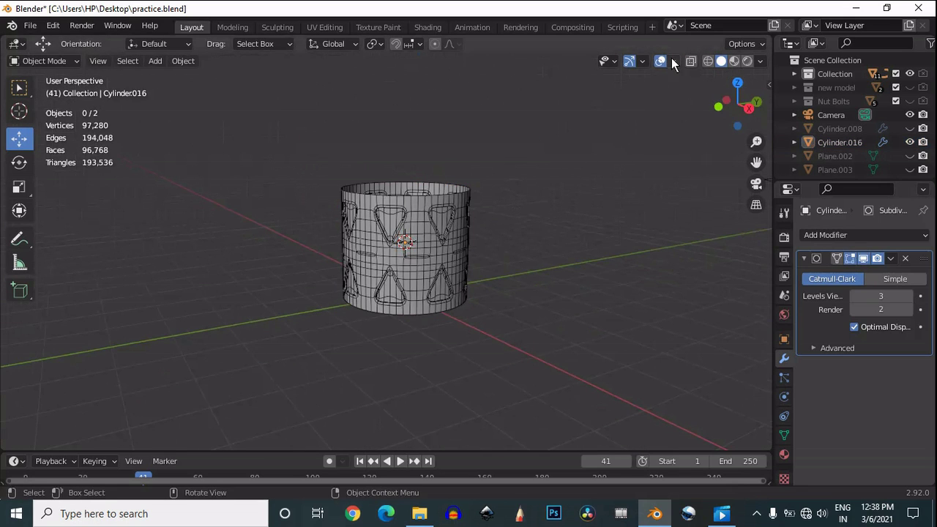
pyautogui.scroll(5, 576, 173)
pyautogui.click(660, 61)
pyautogui.scroll(-3, 622, 164)
pyautogui.click(486, 227)
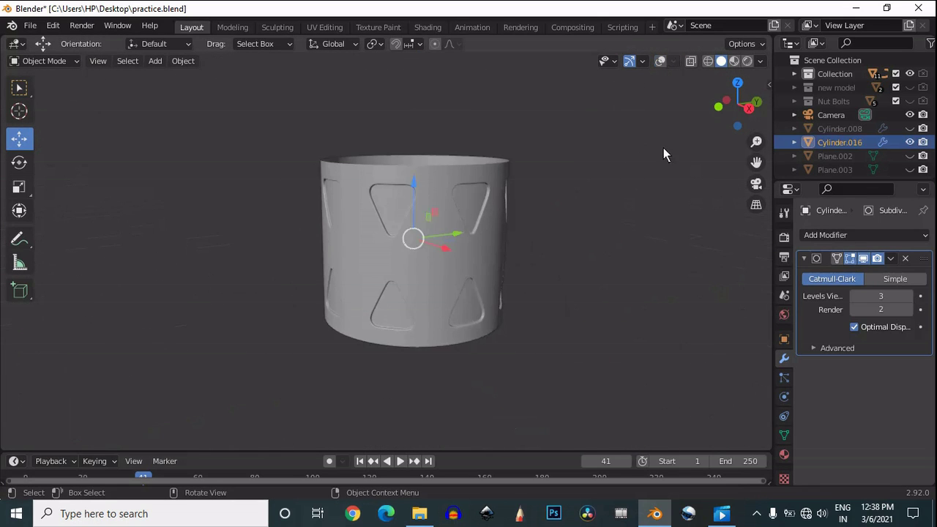
pyautogui.moveTo(735, 108); pyautogui.dragTo(490, 247)
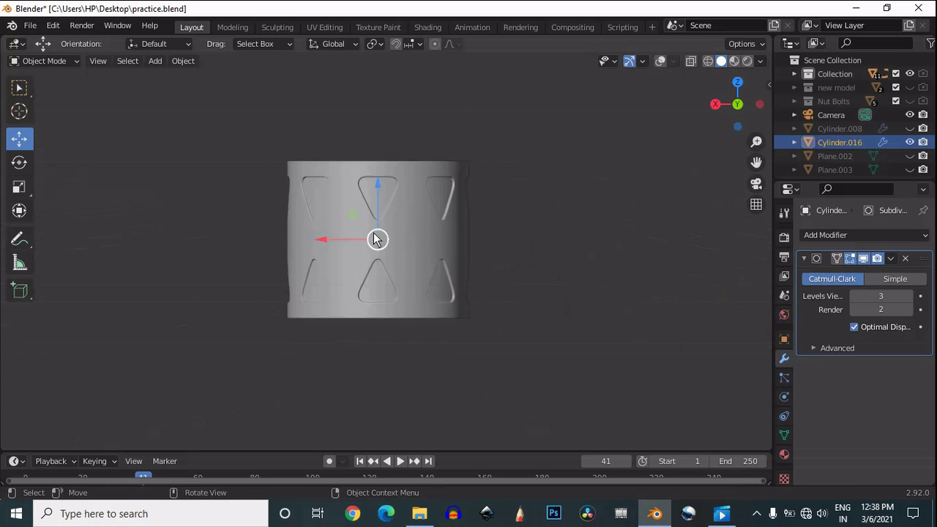
pyautogui.scroll(2, 376, 237)
pyautogui.moveTo(734, 103); pyautogui.dragTo(736, 111)
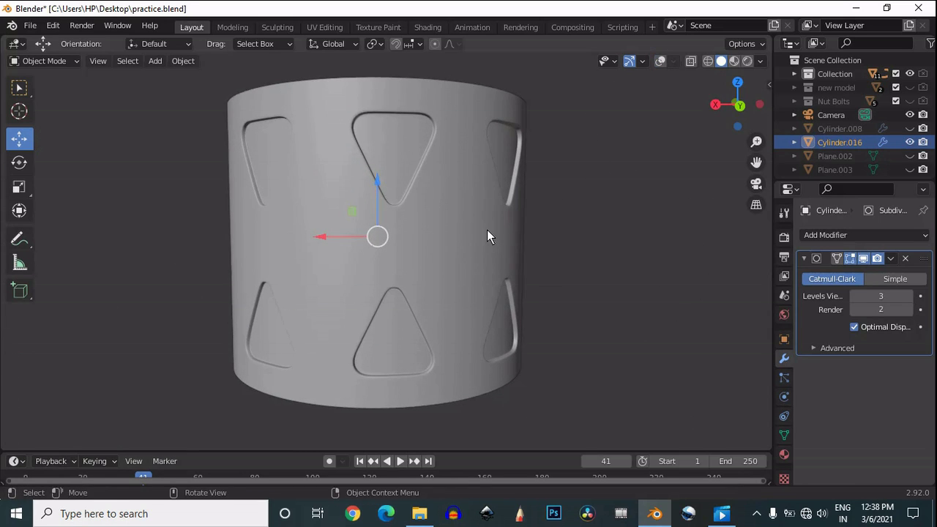
# - Return to Edit Mode in back view with the Subdivision modifier's viewport display off and the overlays shown
pyautogui.press('Tab')
pyautogui.click(862, 258)
pyautogui.click(659, 61)
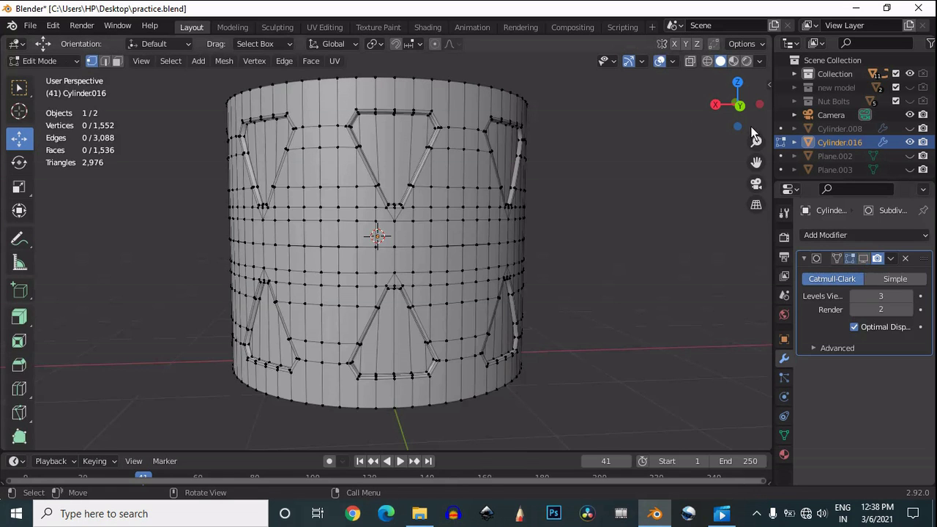
pyautogui.click(739, 106)
pyautogui.scroll(8, 422, 189)
pyautogui.press('w')
pyautogui.keyDown('alt'); pyautogui.click(415, 179); pyautogui.keyUp('alt')
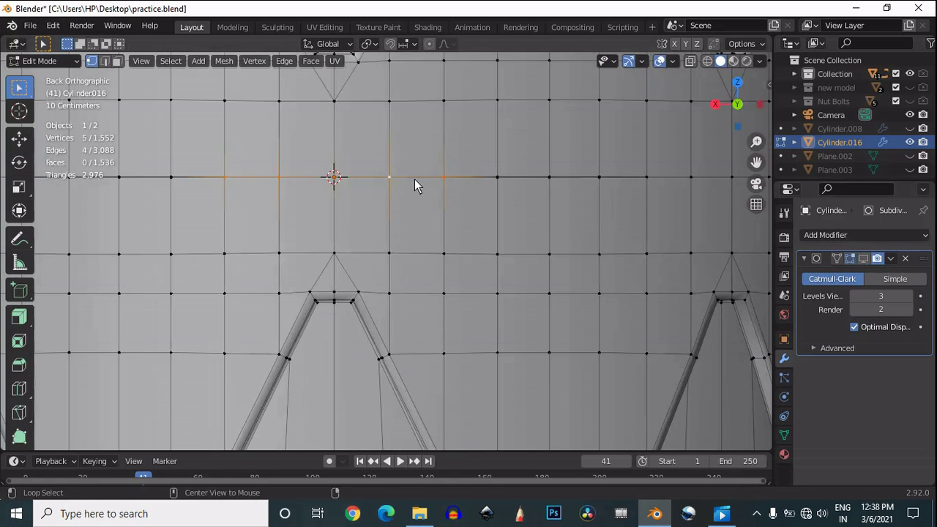
pyautogui.scroll(-3, 415, 180)
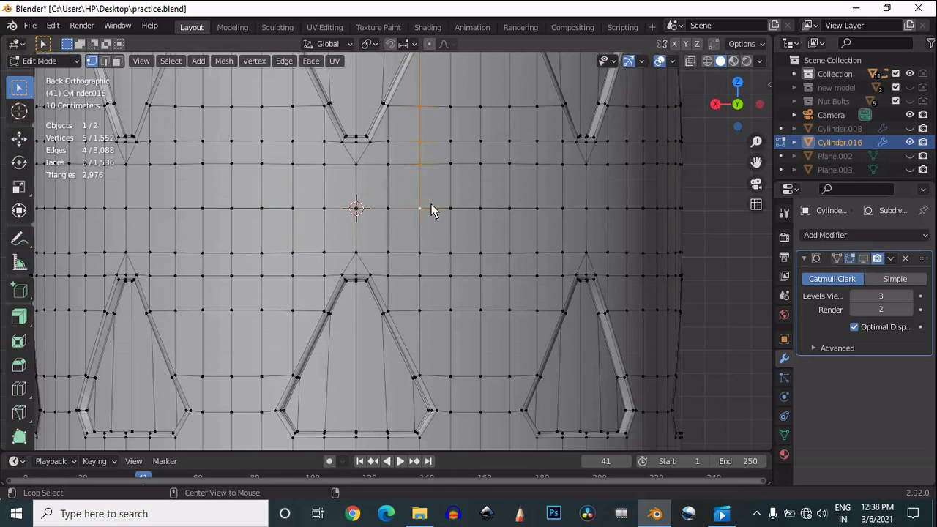
pyautogui.keyDown('alt'); pyautogui.click(466, 208); pyautogui.keyUp('alt')
pyautogui.press('a')
pyautogui.hotkey('alt', 'a')
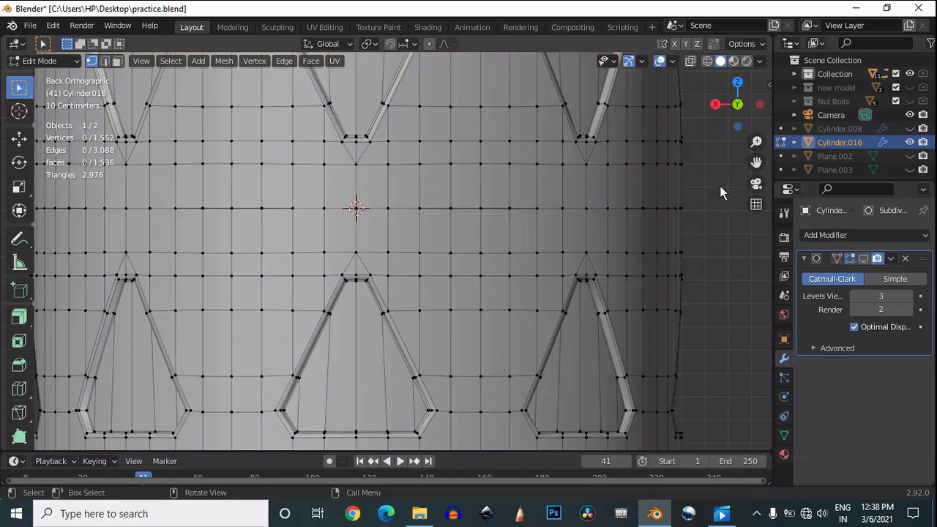
# - With X-ray on, delete the middle ring of vertices between the two triangle rows, and switch to edge selection with X-ray off
pyautogui.scroll(-3, 641, 201)
pyautogui.click(690, 60)
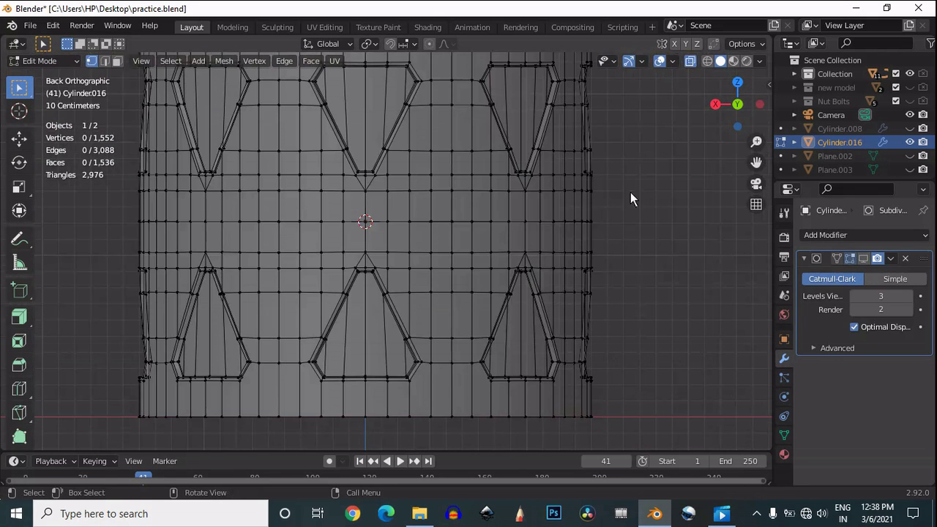
pyautogui.moveTo(630, 192); pyautogui.dragTo(125, 237)
pyautogui.press('x')
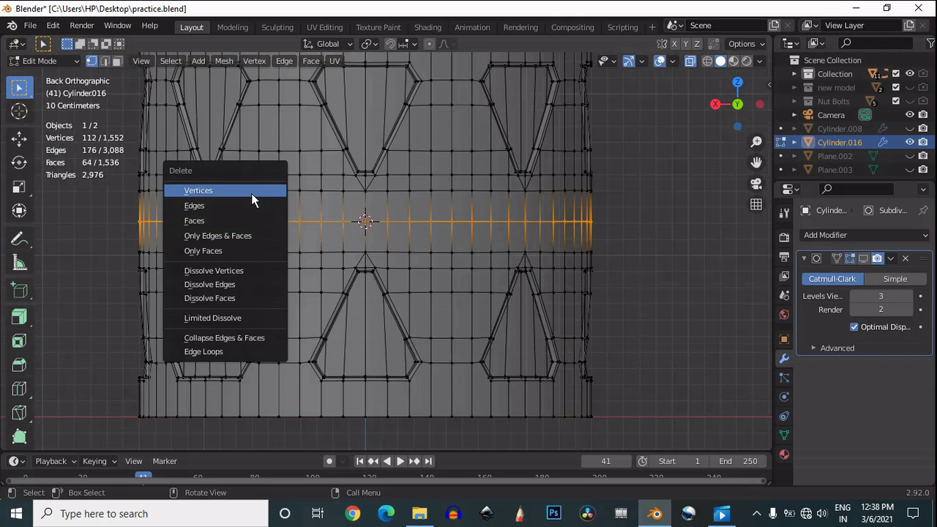
pyautogui.click(251, 194)
pyautogui.scroll(2, 469, 166)
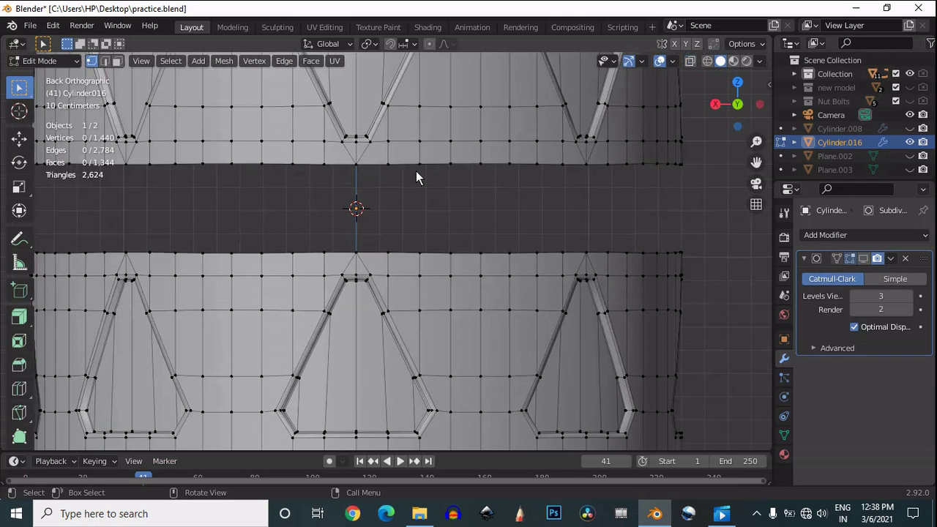
pyautogui.press('3')
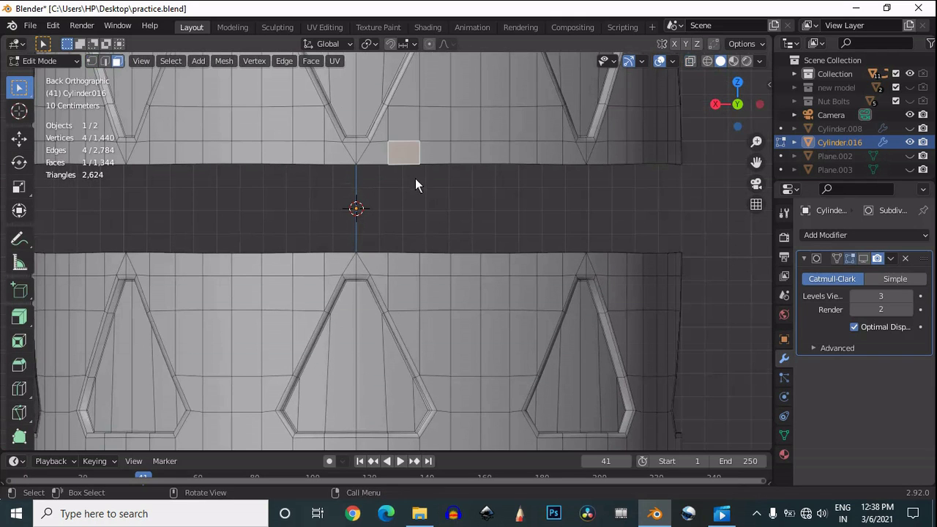
pyautogui.press('2')
pyautogui.keyDown('alt'); pyautogui.click(410, 164); pyautogui.keyUp('alt')
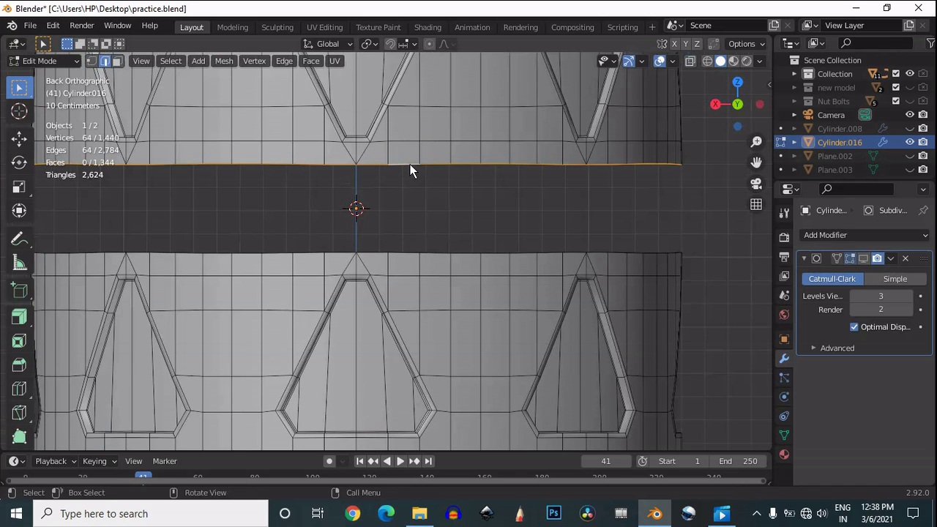
pyautogui.keyDown('alt'); pyautogui.keyDown('shift'); pyautogui.click(412, 252); pyautogui.keyUp('shift'); pyautogui.keyUp('alt')
pyautogui.scroll(-2, 407, 218)
pyautogui.press('e')
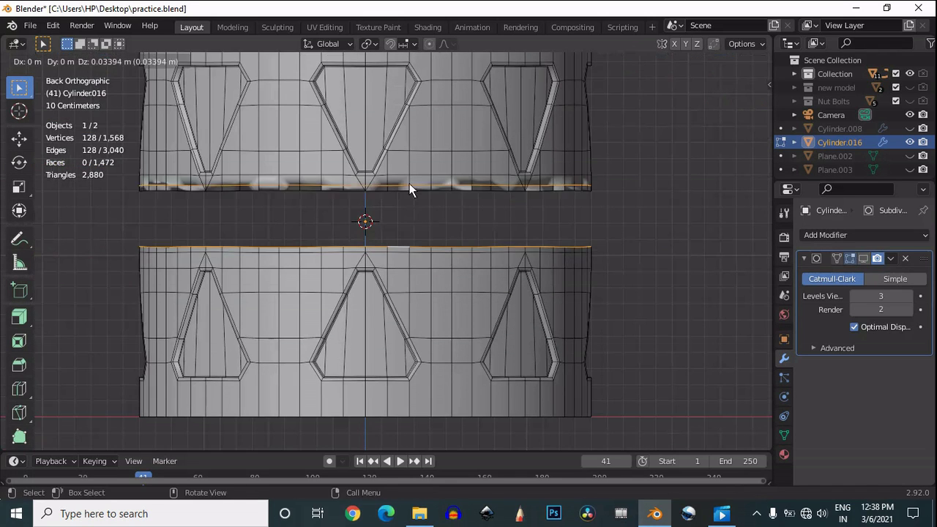
pyautogui.rightClick(412, 202)
pyautogui.press('s')
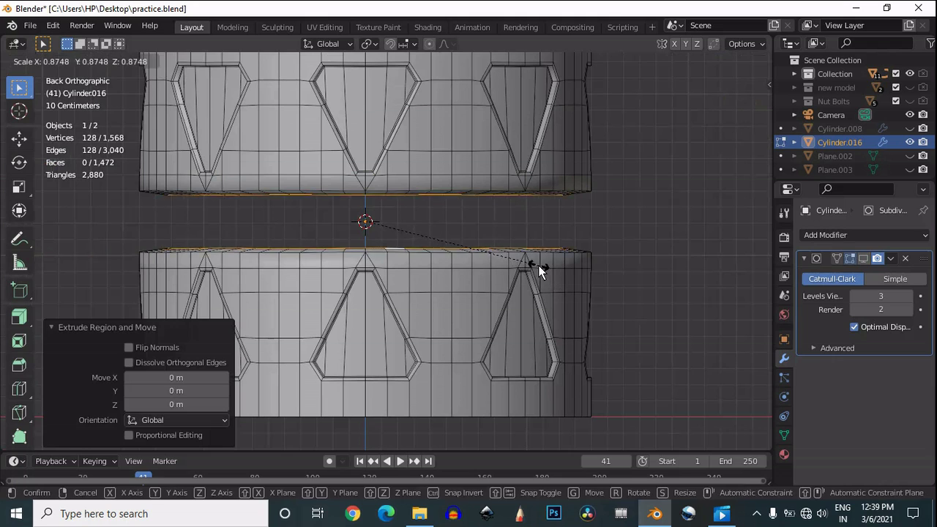
pyautogui.press('Escape')
pyautogui.hotkey('ctrl', 'z')
pyautogui.hotkey('ctrl', 'z')
pyautogui.hotkey('ctrl', 'z')
# - Extrude the open edge loop below the upper triangle row and move it -0.1 m along Z
pyautogui.keyDown('alt'); pyautogui.click(397, 193); pyautogui.keyUp('alt')
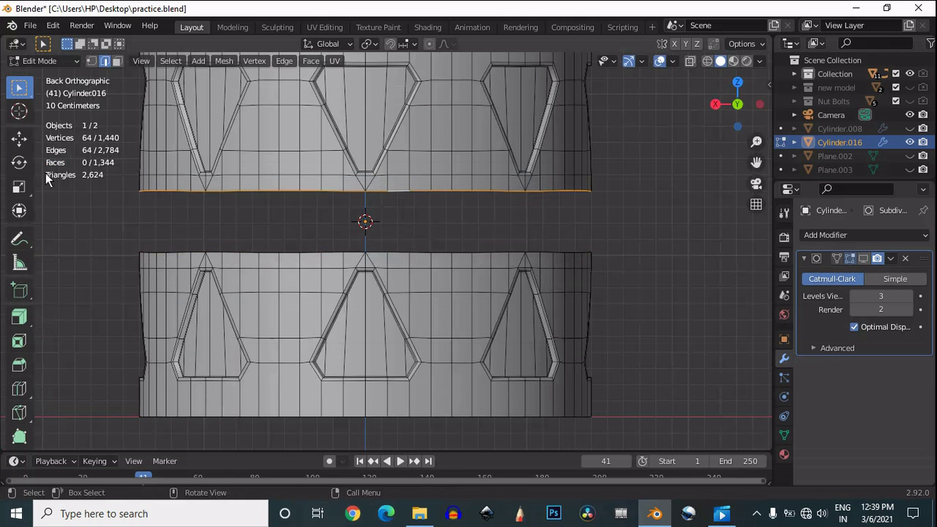
pyautogui.click(21, 139)
pyautogui.press('e')
pyautogui.rightClick(363, 147)
pyautogui.moveTo(364, 133); pyautogui.dragTo(364, 146)
pyautogui.click(366, 149)
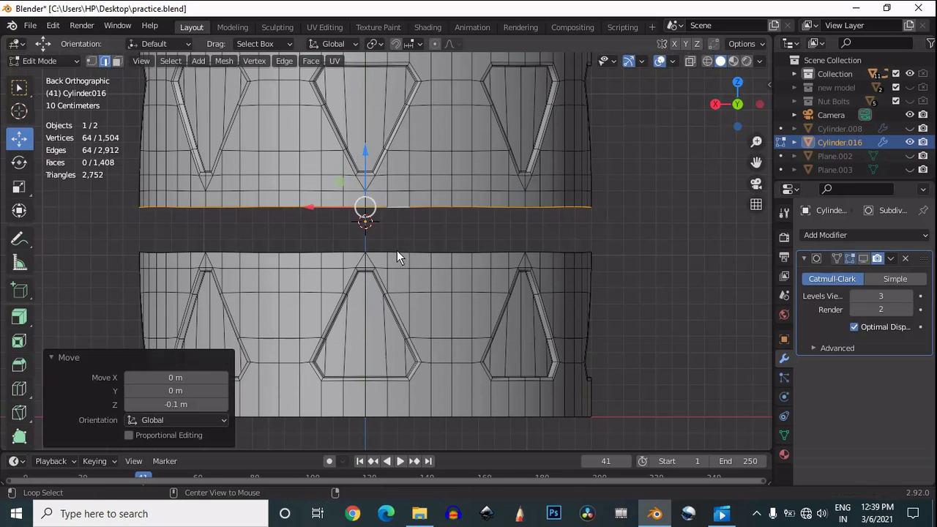
# - Extrude the open edge loop above the lower triangle row and move it 0.1 m along Z
pyautogui.keyDown('alt'); pyautogui.click(396, 252); pyautogui.keyUp('alt')
pyautogui.press('e')
pyautogui.rightClick(366, 216)
pyautogui.press('g')
pyautogui.press('z')
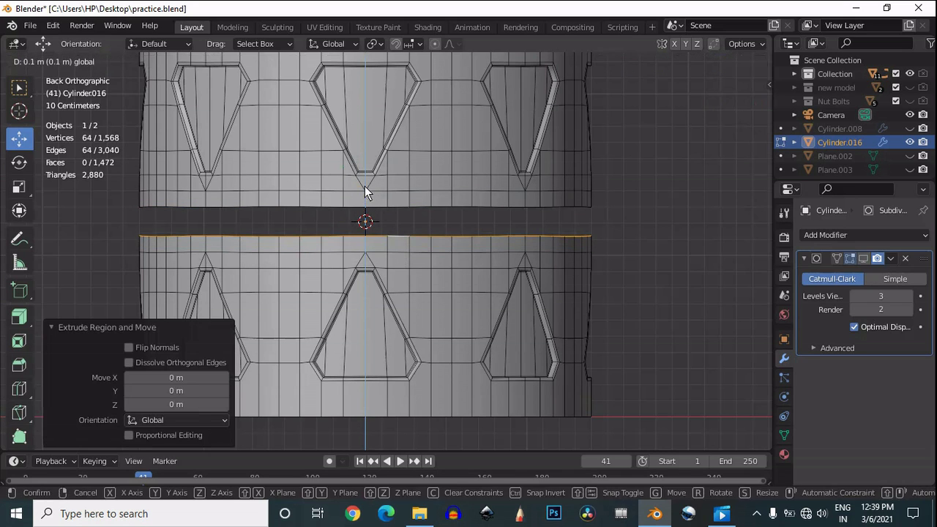
pyautogui.click(391, 234)
# - Flatten the lower and upper extruded edge loops by scaling each one to 0 along Z
pyautogui.press('s')
pyautogui.press('z')
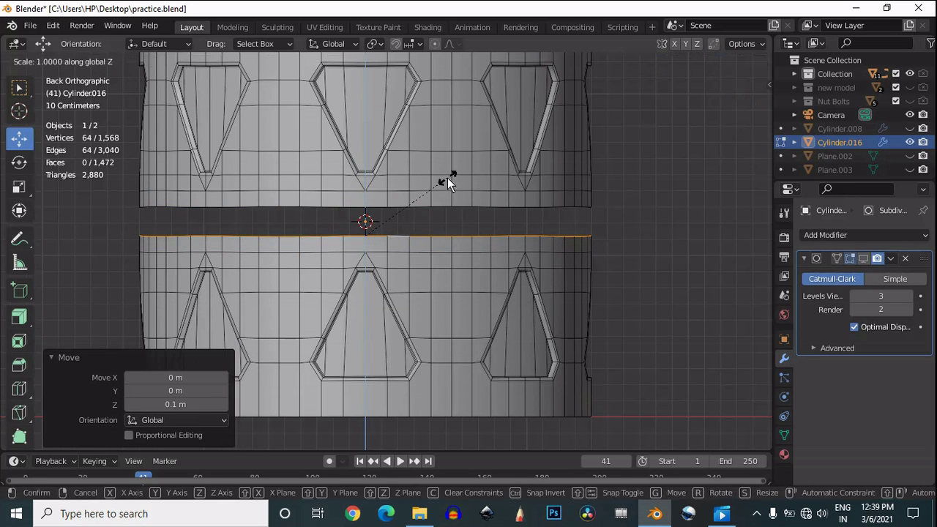
pyautogui.press('0')
pyautogui.press('Return')
pyautogui.keyDown('alt'); pyautogui.click(398, 208); pyautogui.keyUp('alt')
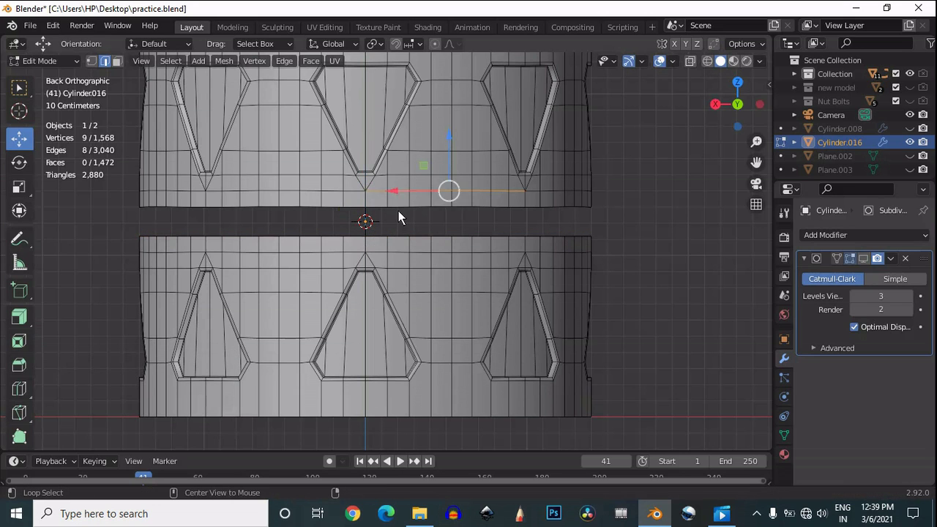
pyautogui.press('s')
pyautogui.press('z')
pyautogui.press('0')
pyautogui.press('Return')
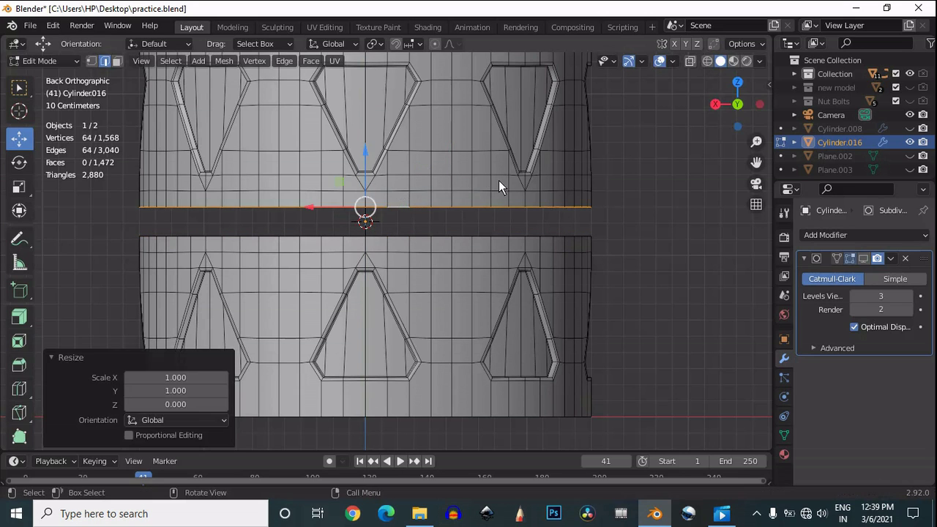
# - Close the gap between the two flattened loops by filling faces all the way around the cylinder
pyautogui.scroll(2, 391, 240)
pyautogui.click(402, 228)
pyautogui.keyDown('shift'); pyautogui.click(411, 195); pyautogui.keyUp('shift')
pyautogui.press('f')
pyautogui.click(419, 208)
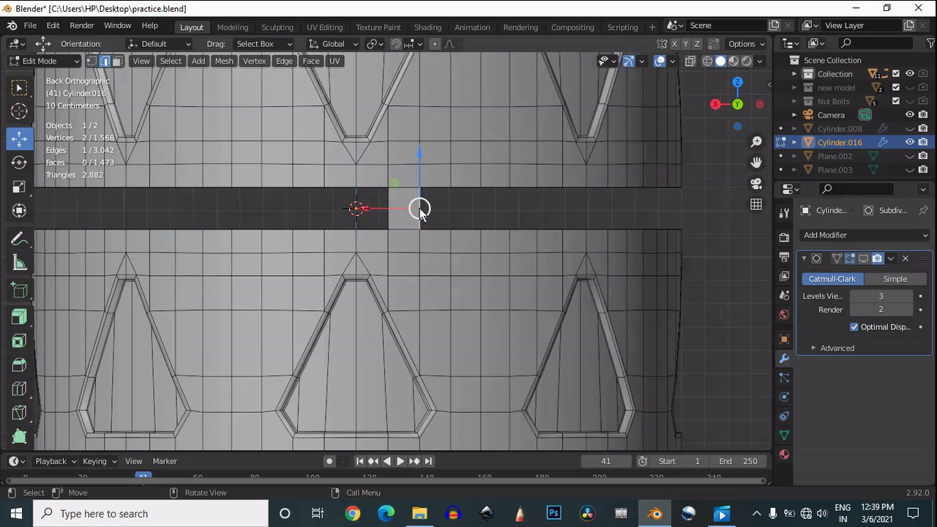
pyautogui.press('f')
pyautogui.press('f')
pyautogui.press('f')
pyautogui.press('f')
pyautogui.press('f')
pyautogui.press('f')
pyautogui.press('f')
pyautogui.press('f')
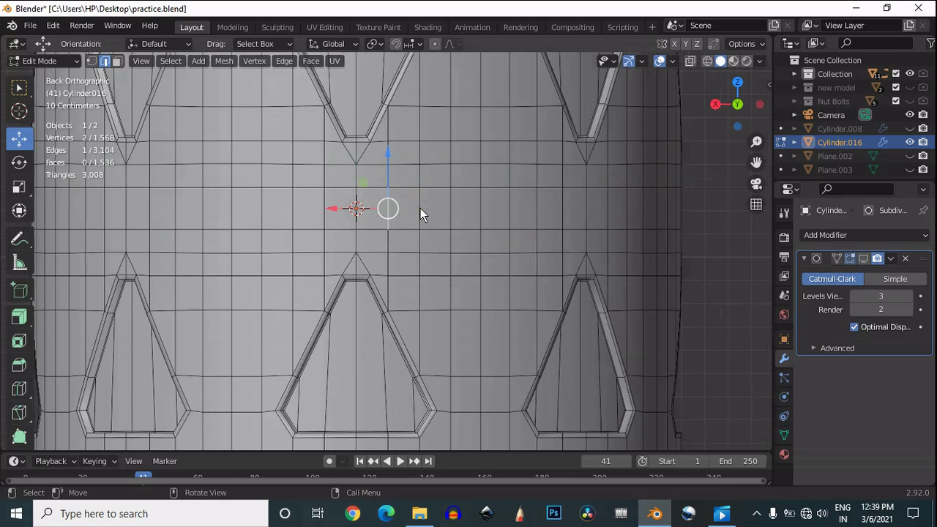
# - In Object Mode with the subdivision displayed, inspect the cylinder's rebuilt middle band from several angles with overlays hidden, and show the overlays again
pyautogui.scroll(-5, 449, 228)
pyautogui.press('Tab')
pyautogui.click(581, 205)
pyautogui.scroll(2, 560, 174)
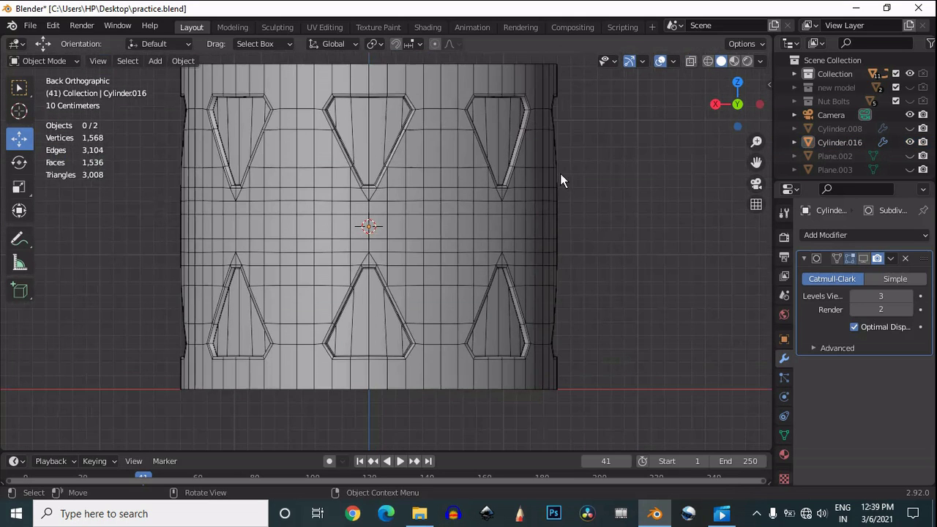
pyautogui.click(660, 60)
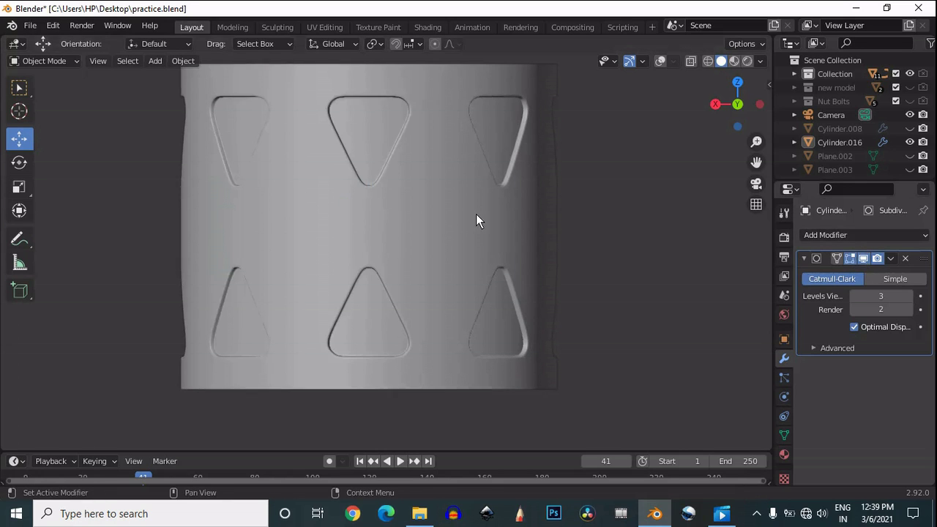
pyautogui.moveTo(736, 102); pyautogui.dragTo(44, 130)
pyautogui.scroll(-5, 651, 153)
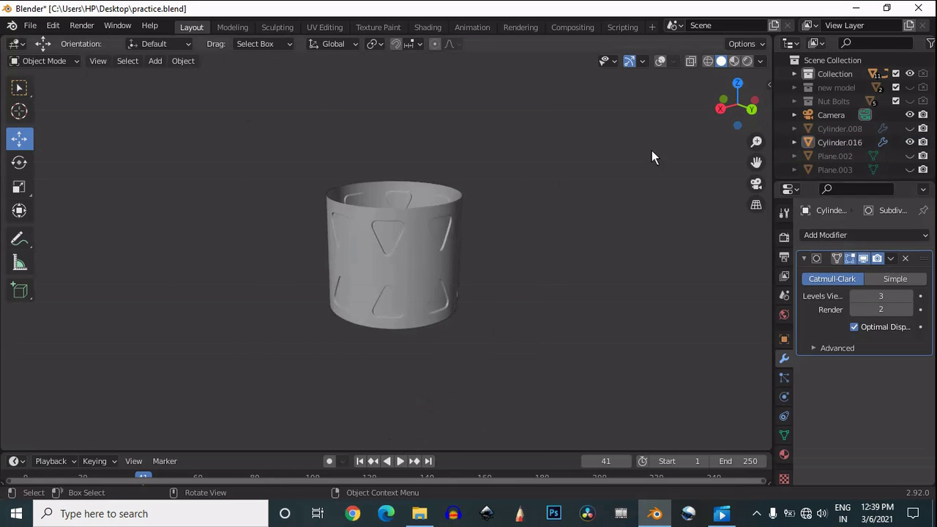
pyautogui.click(661, 60)
pyautogui.click(663, 61)
pyautogui.moveTo(736, 101); pyautogui.dragTo(672, 91)
pyautogui.scroll(3, 430, 246)
pyautogui.click(430, 245)
pyautogui.click(740, 110)
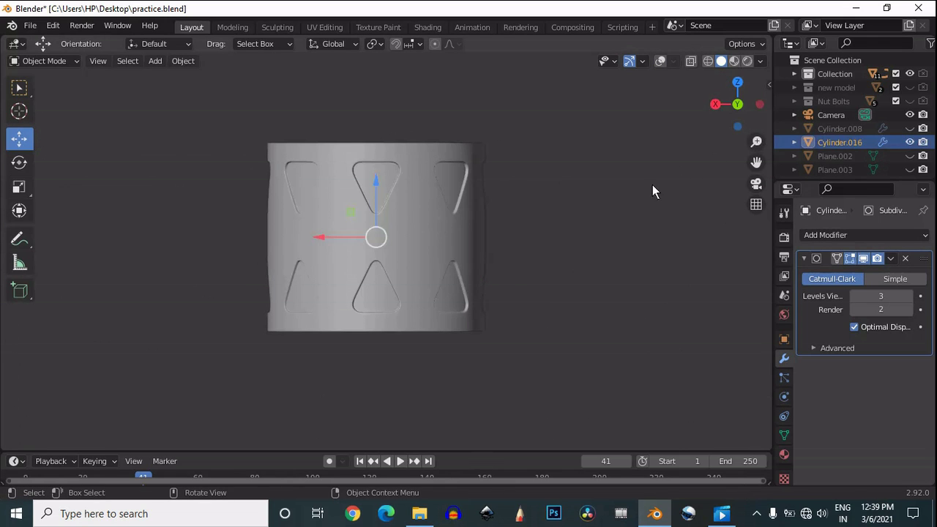
pyautogui.click(652, 188)
pyautogui.click(661, 60)
# - Duplicate the cylinder, move the copy about -3.64 m along X, and shift it farther away in the same direction
pyautogui.click(310, 233)
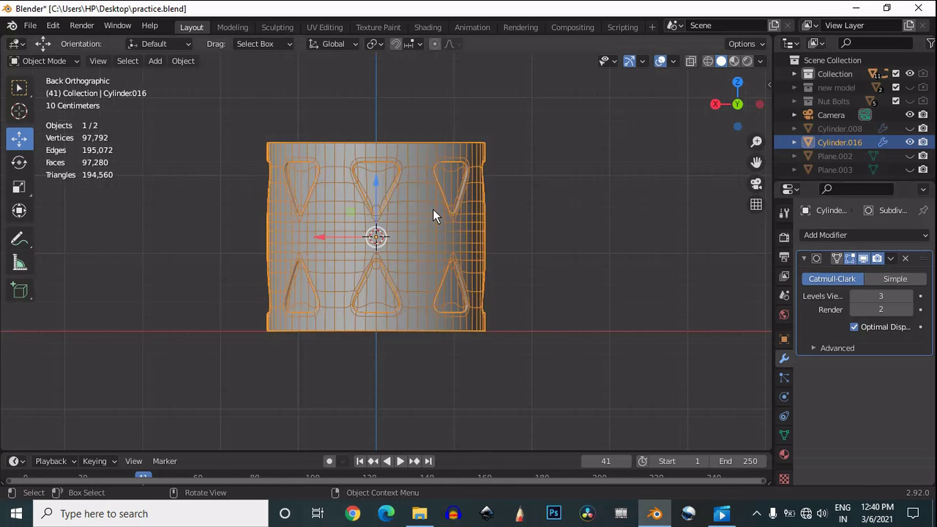
pyautogui.scroll(3, 417, 190)
pyautogui.hotkey('shift', 'd')
pyautogui.rightClick(348, 226)
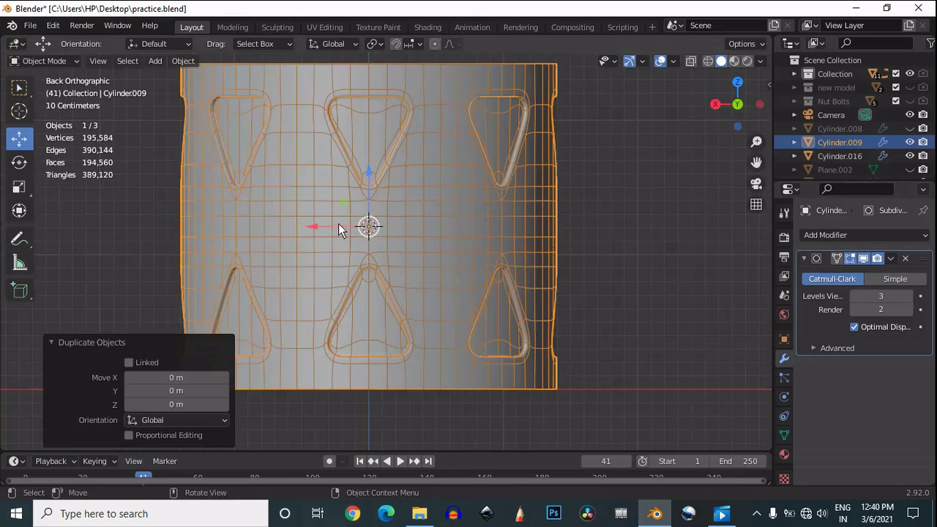
pyautogui.moveTo(327, 227); pyautogui.dragTo(48, 211)
pyautogui.scroll(-5, 297, 164)
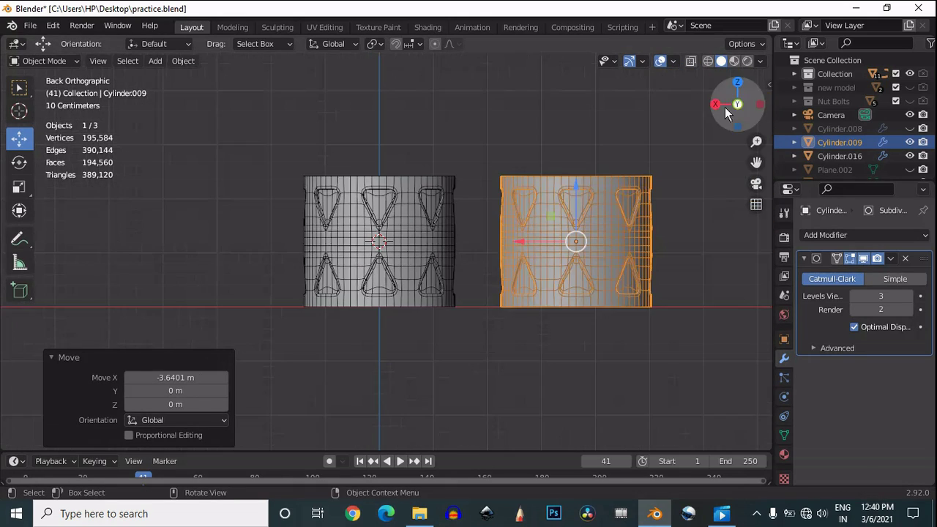
pyautogui.moveTo(724, 108); pyautogui.dragTo(720, 197)
pyautogui.moveTo(540, 268); pyautogui.dragTo(656, 293)
pyautogui.click(571, 173)
# - Enter Edit Mode on the original cylinder in back view and turn off its subdivision display in the viewport
pyautogui.scroll(-2, 403, 268)
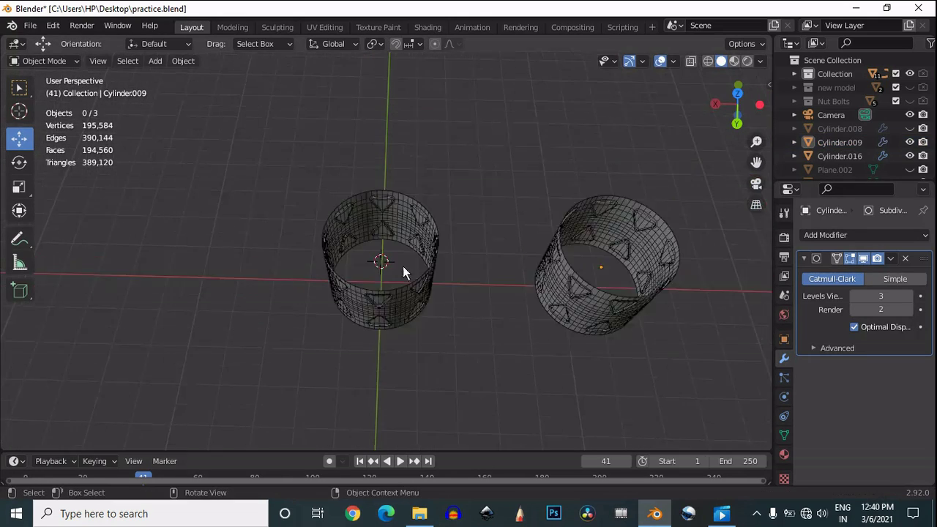
pyautogui.scroll(2, 404, 268)
pyautogui.click(738, 121)
pyautogui.click(739, 125)
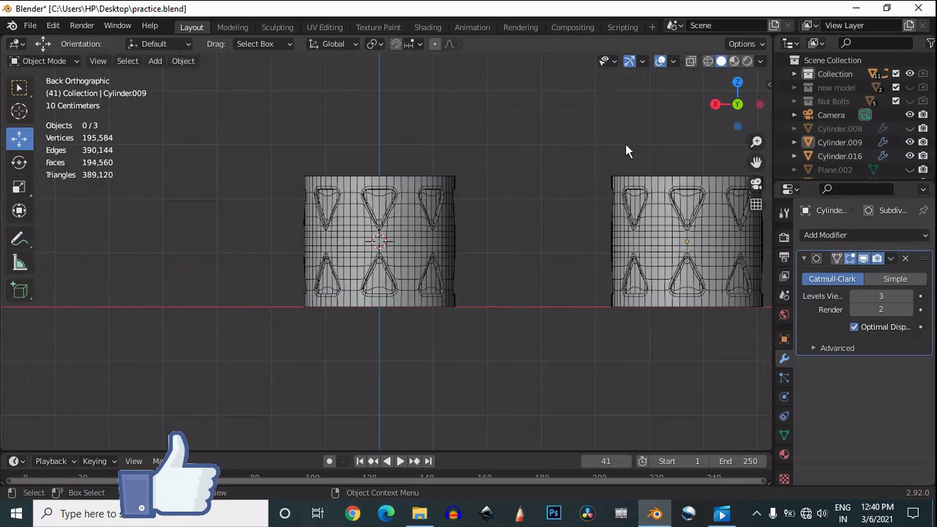
pyautogui.click(354, 212)
pyautogui.scroll(5, 354, 212)
pyautogui.press('Tab')
pyautogui.scroll(-2, 473, 175)
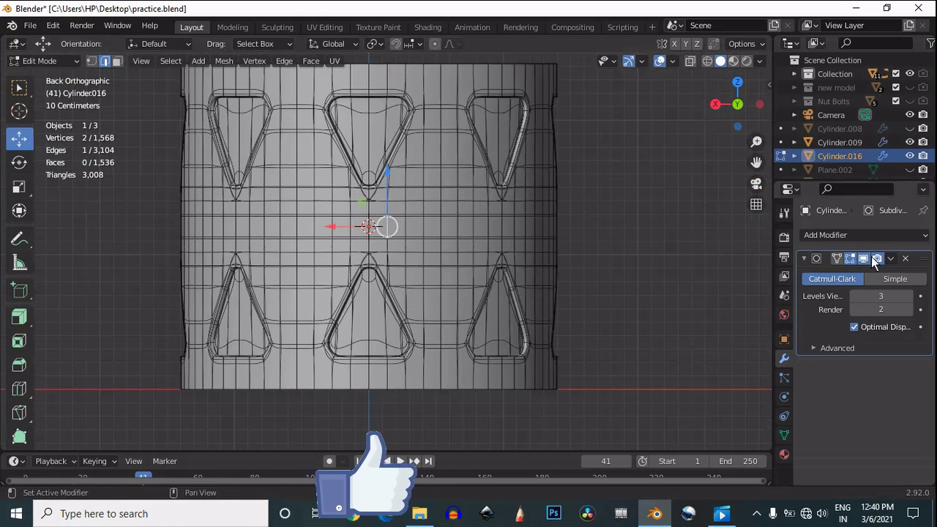
pyautogui.scroll(-3, 622, 146)
# - Delete the central ring of faces between the two rows of recessed triangles on the original cylinder
pyautogui.moveTo(560, 86); pyautogui.dragTo(181, 238)
pyautogui.scroll(5, 370, 210)
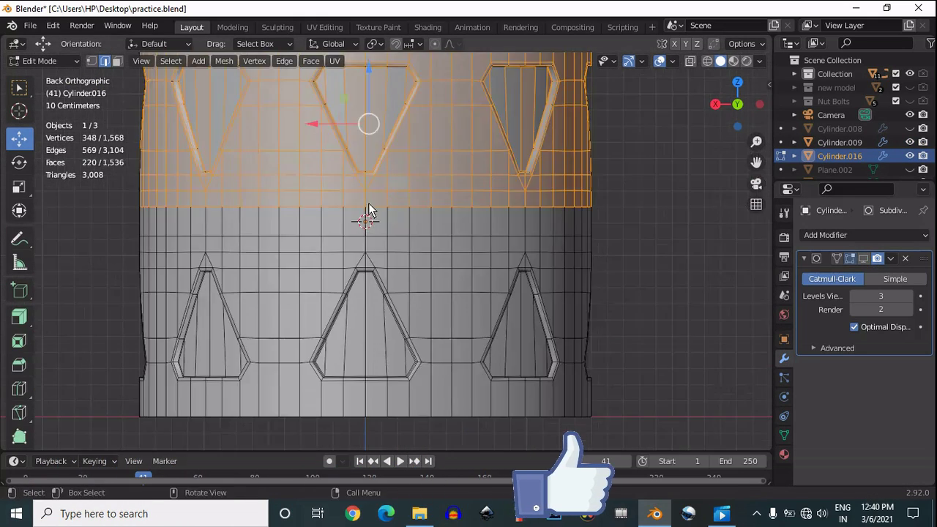
pyautogui.scroll(-1, 371, 215)
pyautogui.moveTo(30, 207); pyautogui.dragTo(29, 211)
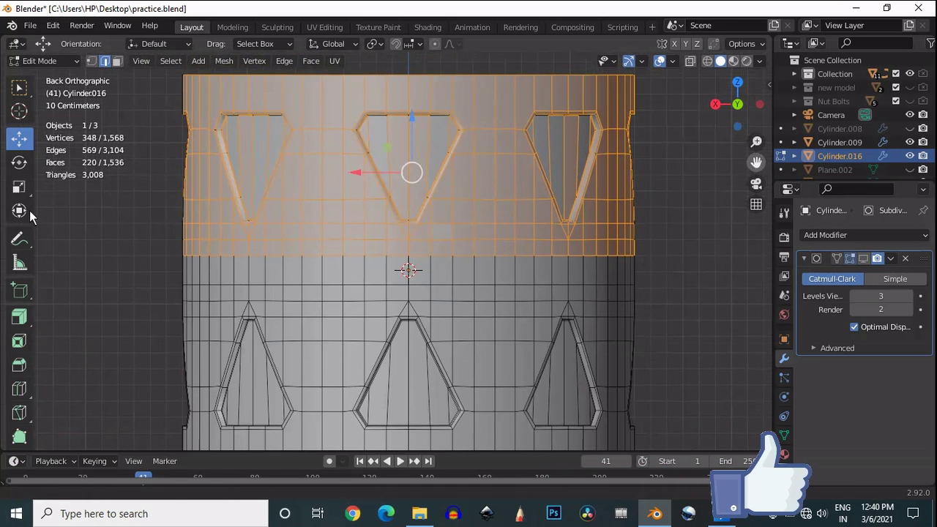
pyautogui.press('3')
pyautogui.keyDown('alt'); pyautogui.click(409, 269); pyautogui.keyUp('alt')
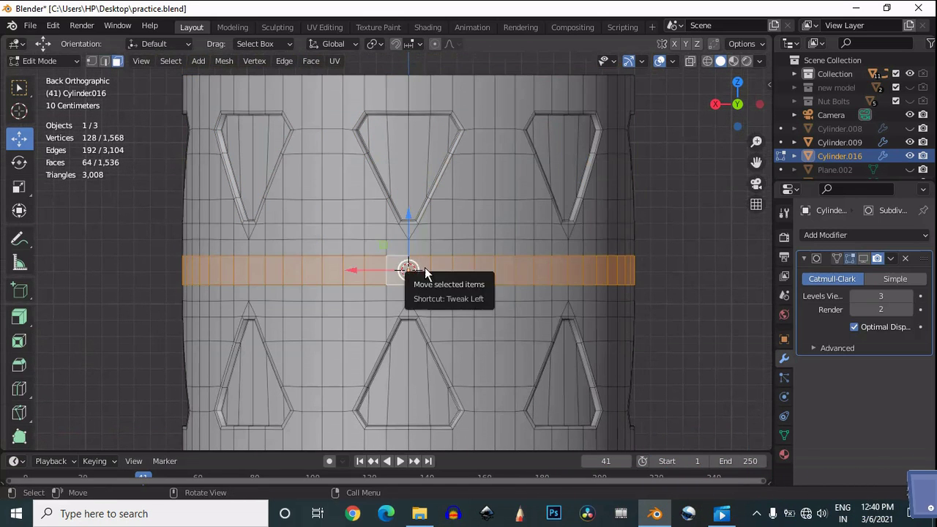
pyautogui.press('x')
pyautogui.click(427, 300)
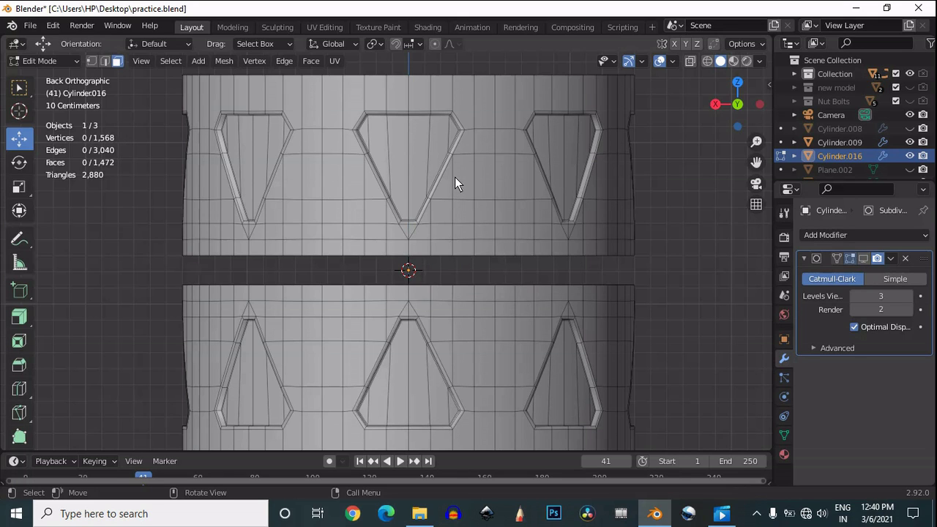
# - Select all faces of the cylinder's upper half, front and back, using X-ray
pyautogui.click(689, 62)
pyautogui.scroll(-2, 622, 88)
pyautogui.moveTo(589, 101); pyautogui.dragTo(174, 263)
# - Try to rotate the selected upper half about the vertical axis from the top view
pyautogui.click(736, 82)
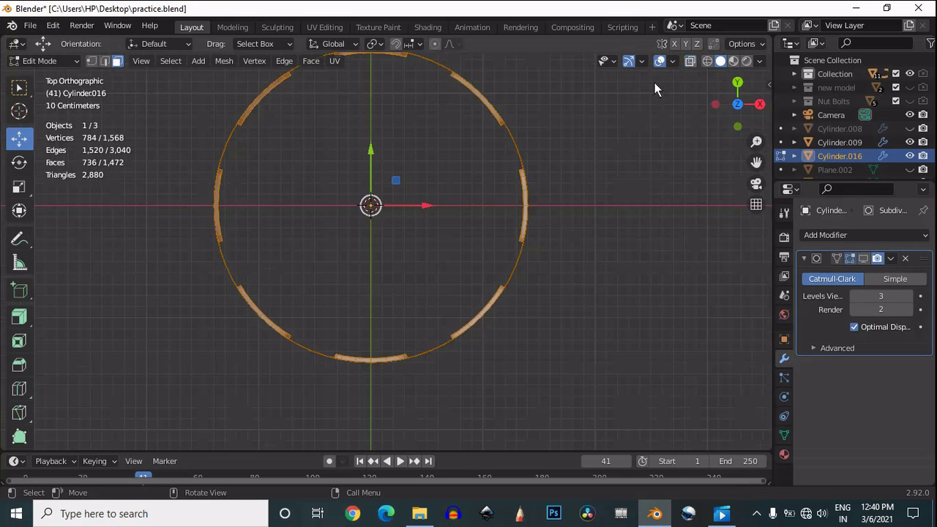
pyautogui.scroll(-2, 540, 134)
pyautogui.press('r')
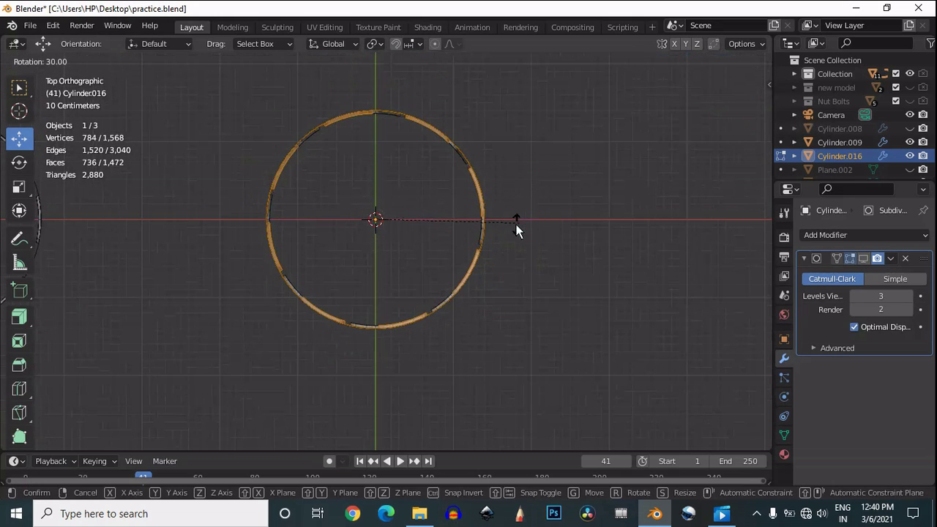
pyautogui.click(470, 251)
pyautogui.moveTo(745, 117); pyautogui.dragTo(565, 186)
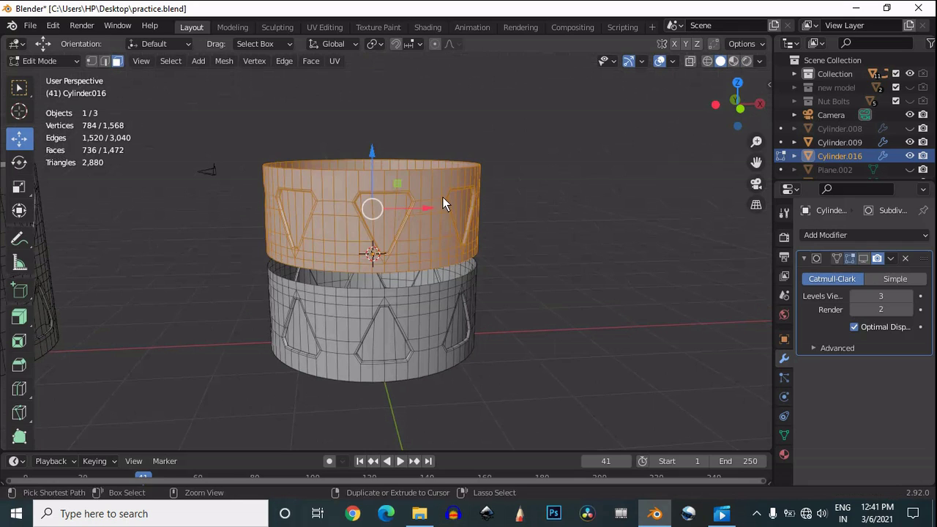
pyautogui.hotkey('ctrl', 'z')
pyautogui.hotkey('ctrl', 'shift', 'z')
# - Rotate the upper half -22.5° about the global Z axis
pyautogui.click(17, 170)
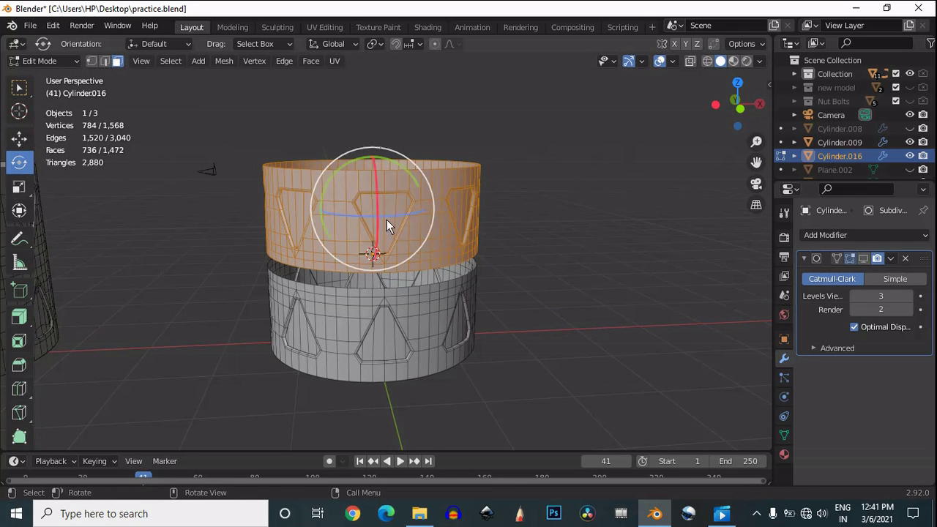
pyautogui.moveTo(405, 214)
pyautogui.mouseDown()
pyautogui.moveTo(379, 215)
pyautogui.moveTo(391, 223)
pyautogui.mouseUp()
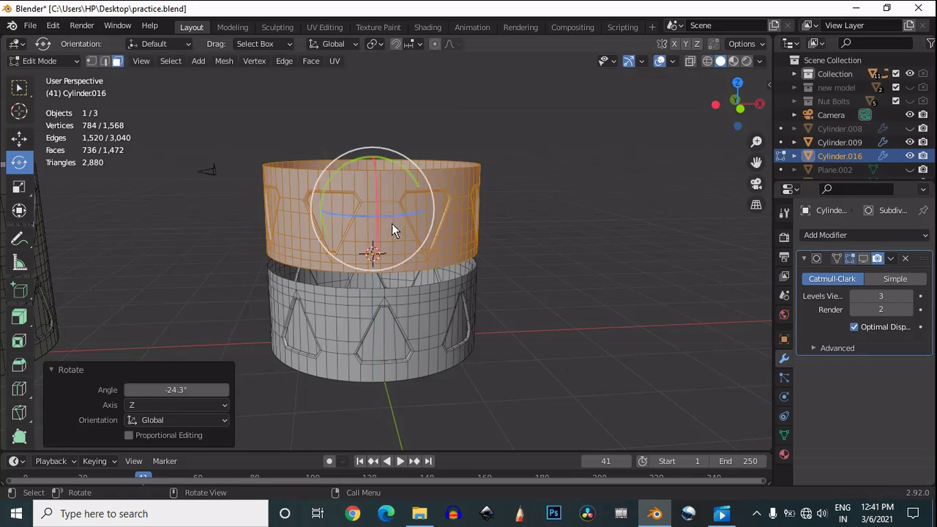
pyautogui.click(184, 391)
pyautogui.write('-22.5')
pyautogui.press('Return')
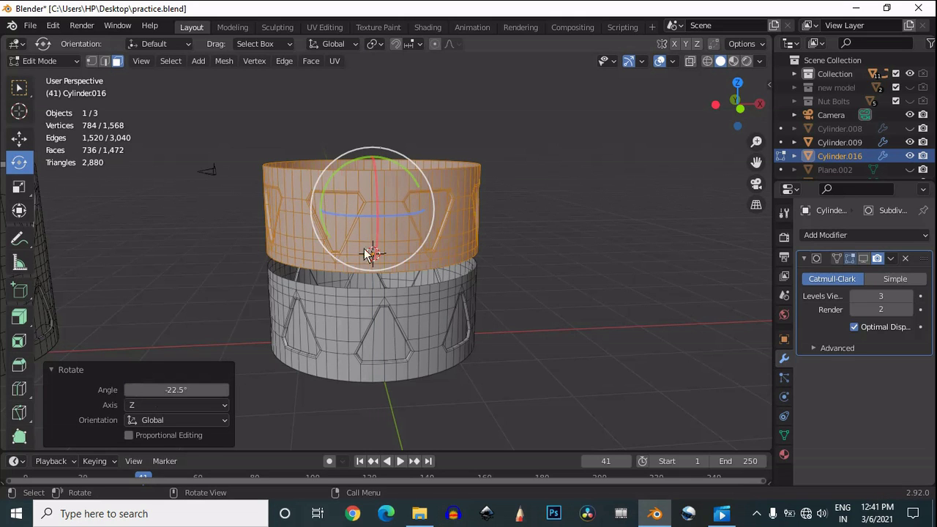
# - Move the upper half -1.1 m along Z in front view
pyautogui.click(740, 109)
pyautogui.scroll(5, 472, 199)
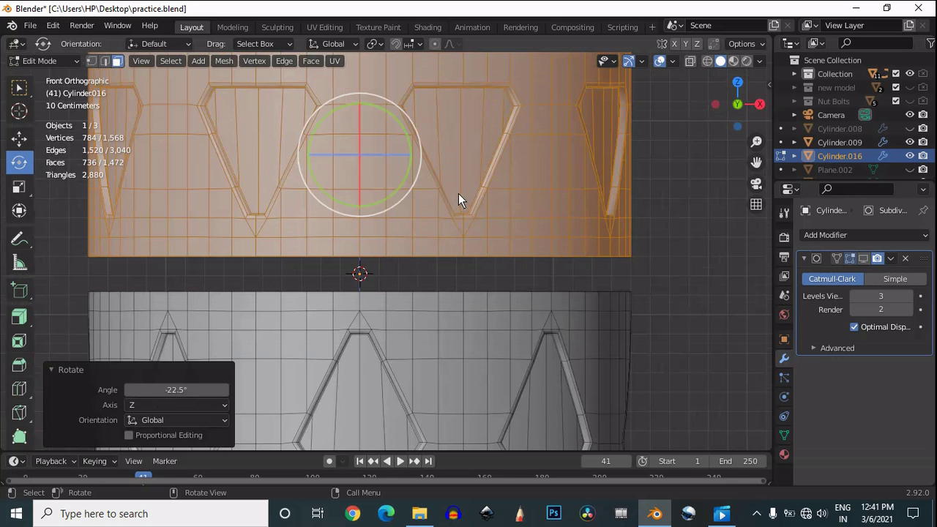
pyautogui.click(19, 138)
pyautogui.scroll(-3, 372, 141)
pyautogui.moveTo(373, 141); pyautogui.dragTo(380, 263)
pyautogui.scroll(5, 439, 249)
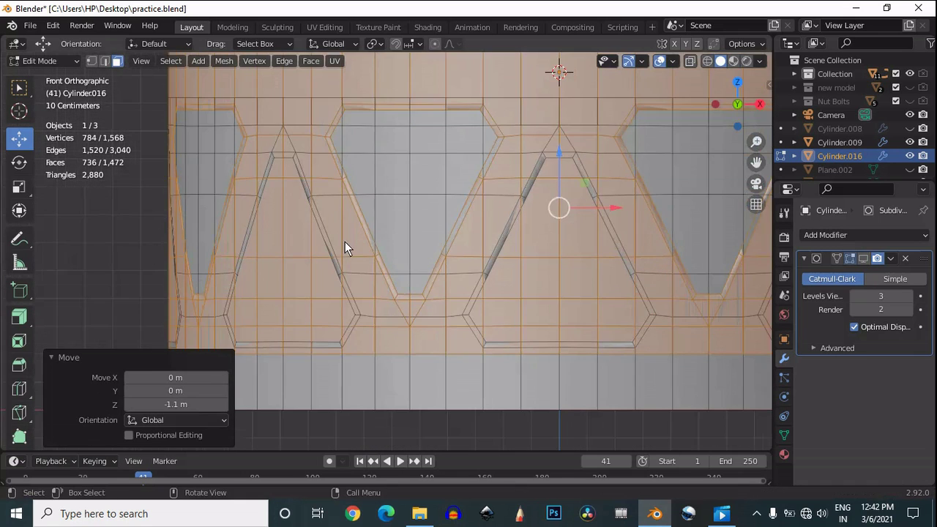
# - Raise the upper half 1 m along Z so a narrow gap separates it from the lower half
pyautogui.scroll(-4, 345, 248)
pyautogui.press('g')
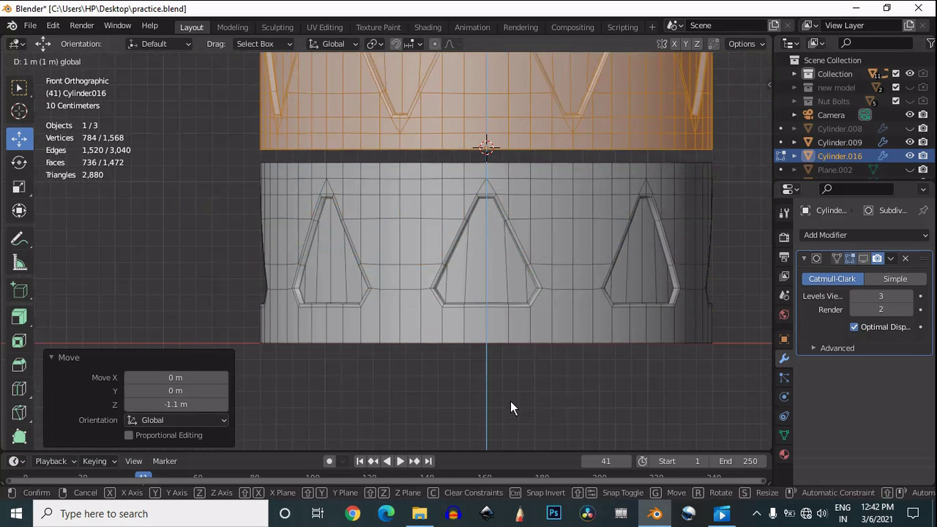
pyautogui.click(509, 402)
pyautogui.scroll(1, 446, 197)
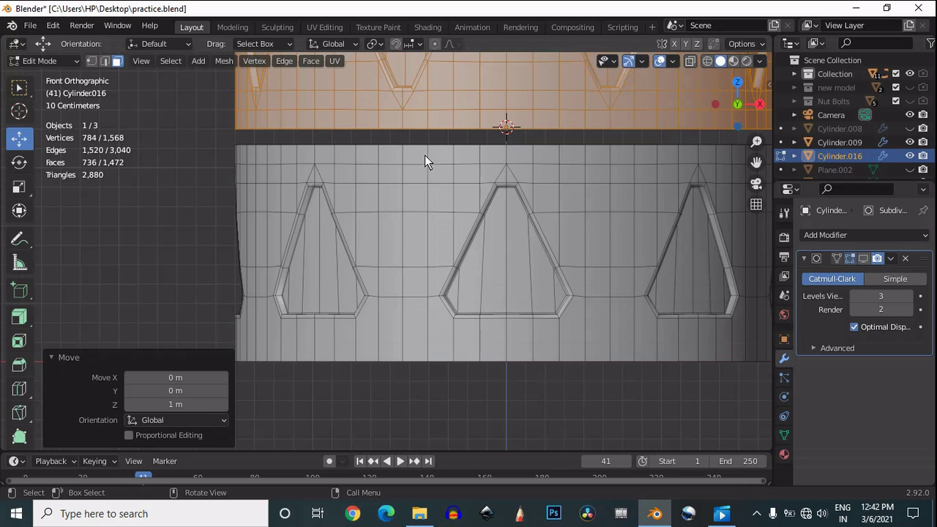
pyautogui.scroll(-2, 424, 155)
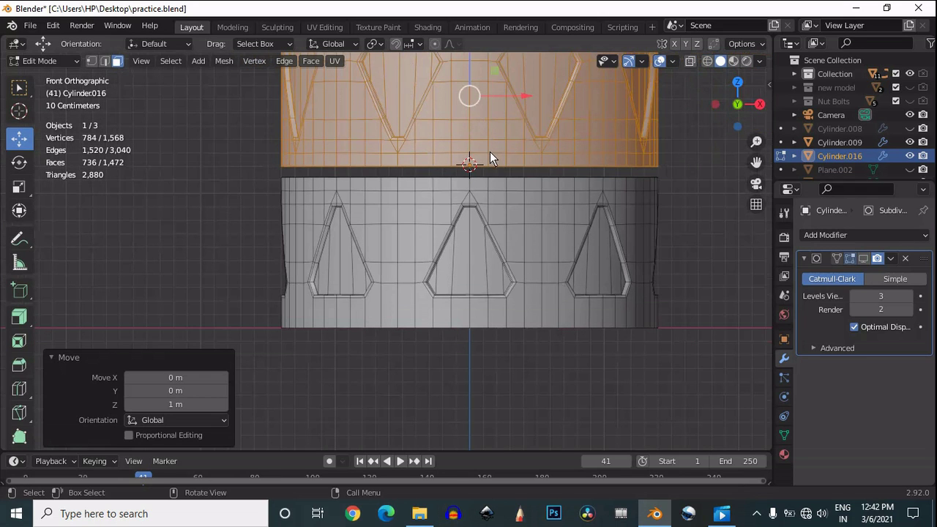
# - Select the trapezoid of faces between the two central recessed triangles in the front of the upper half
pyautogui.press('w')
pyautogui.scroll(-2, 489, 158)
pyautogui.moveTo(467, 190); pyautogui.dragTo(423, 160)
pyautogui.scroll(2, 424, 131)
pyautogui.keyDown('shift'); pyautogui.moveTo(515, 114); pyautogui.dragTo(467, 151); pyautogui.keyUp('shift')
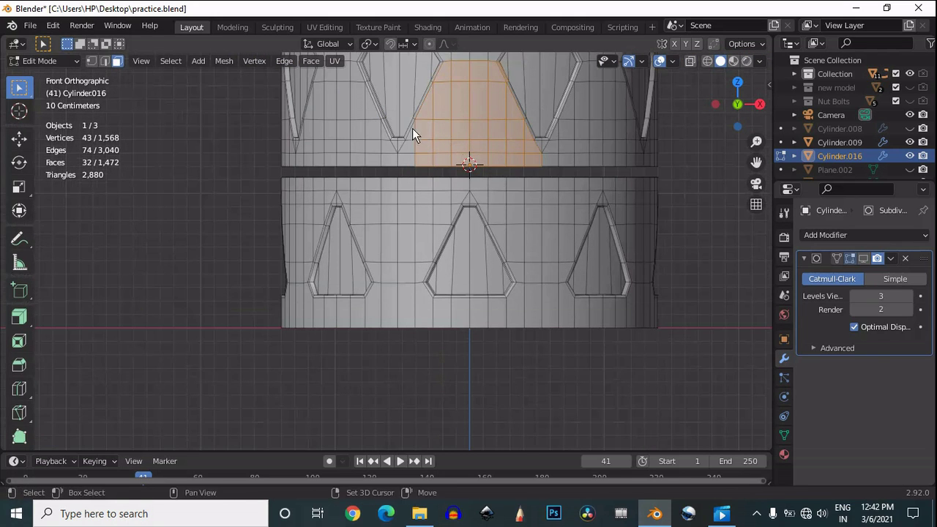
pyautogui.keyDown('shift'); pyautogui.click(412, 159); pyautogui.keyUp('shift')
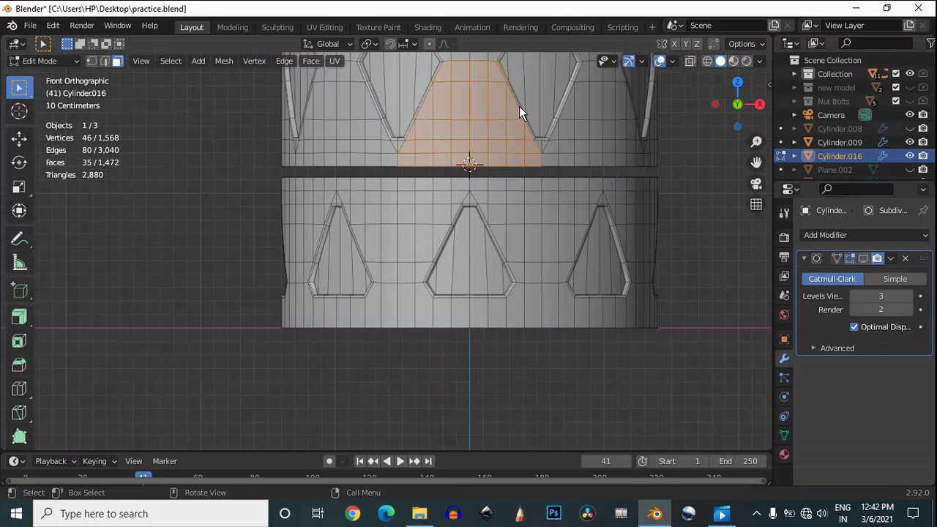
pyautogui.keyDown('shift'); pyautogui.click(504, 74); pyautogui.keyUp('shift')
# - Try to inset the selected trapezoid of faces by about 0.017 m with Boundary off
pyautogui.press('i')
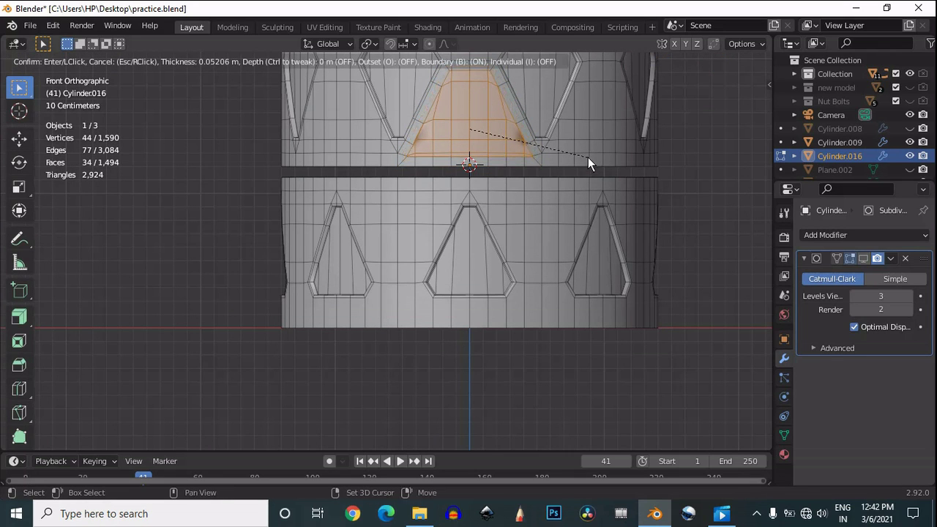
pyautogui.press('b')
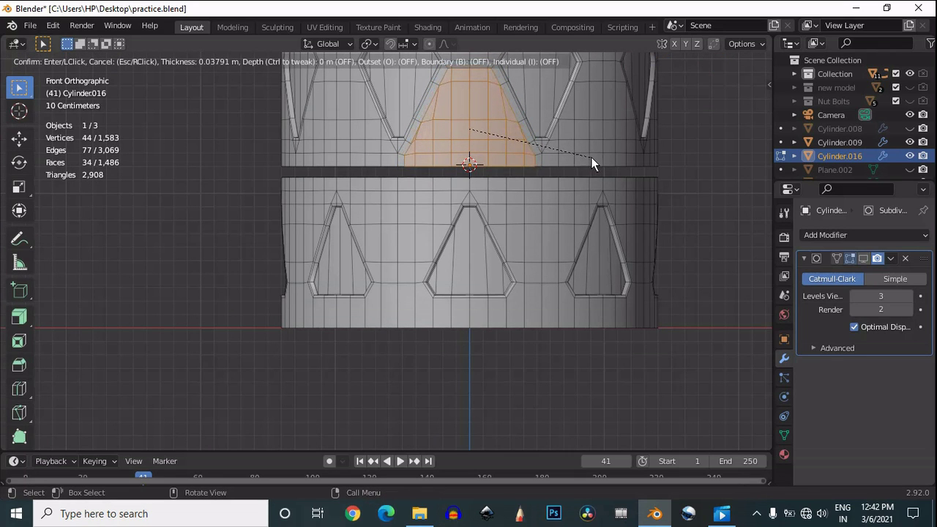
pyautogui.click(593, 160)
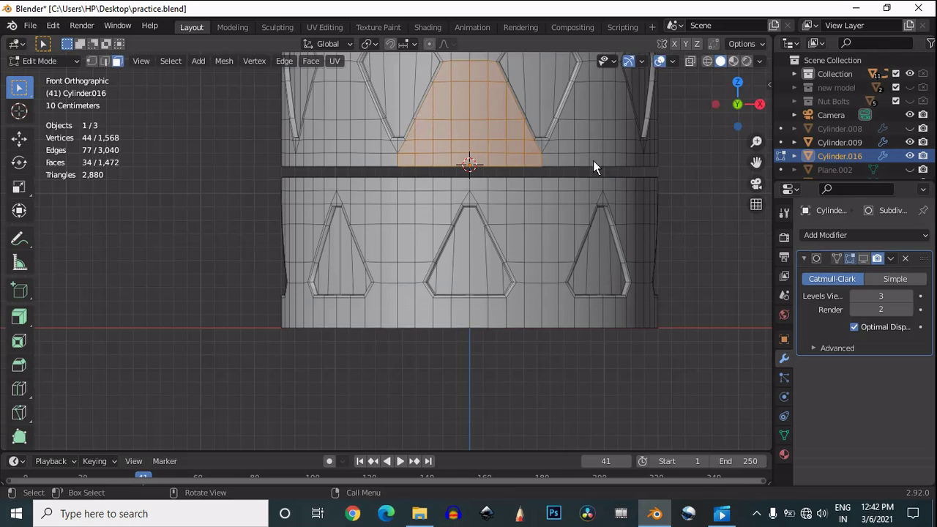
pyautogui.press('i')
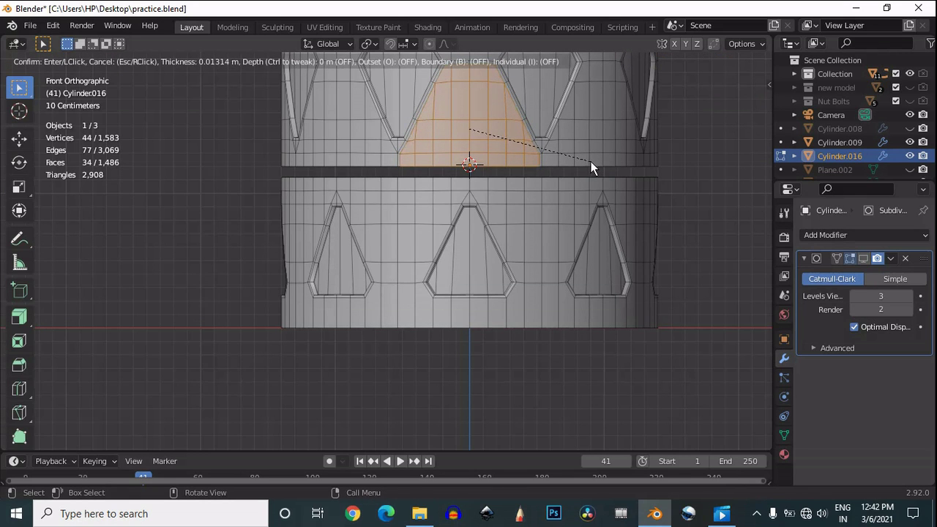
pyautogui.click(582, 159)
pyautogui.scroll(4, 479, 188)
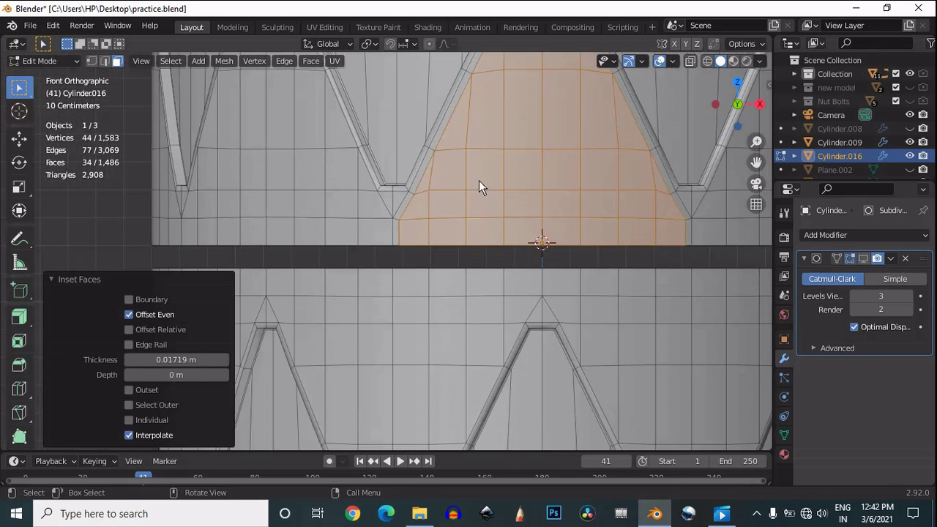
pyautogui.scroll(-2, 513, 191)
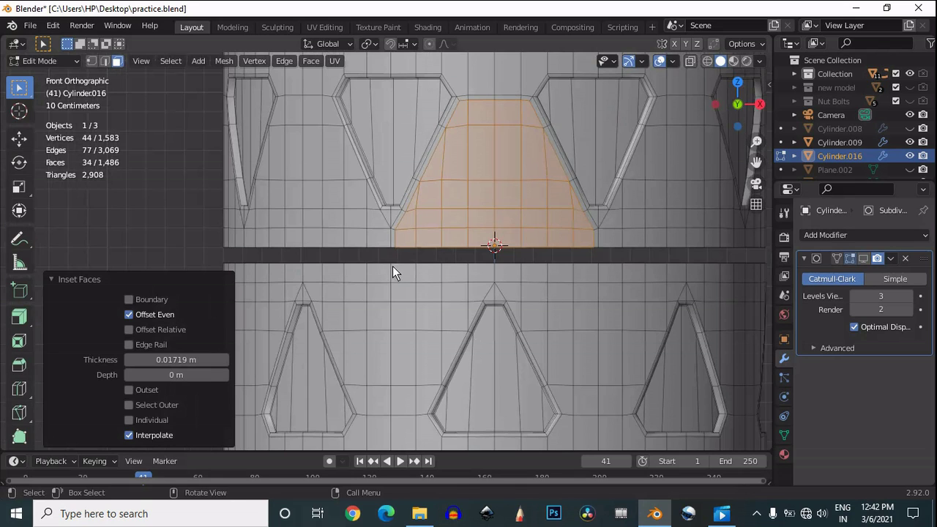
pyautogui.hotkey('ctrl', 'z')
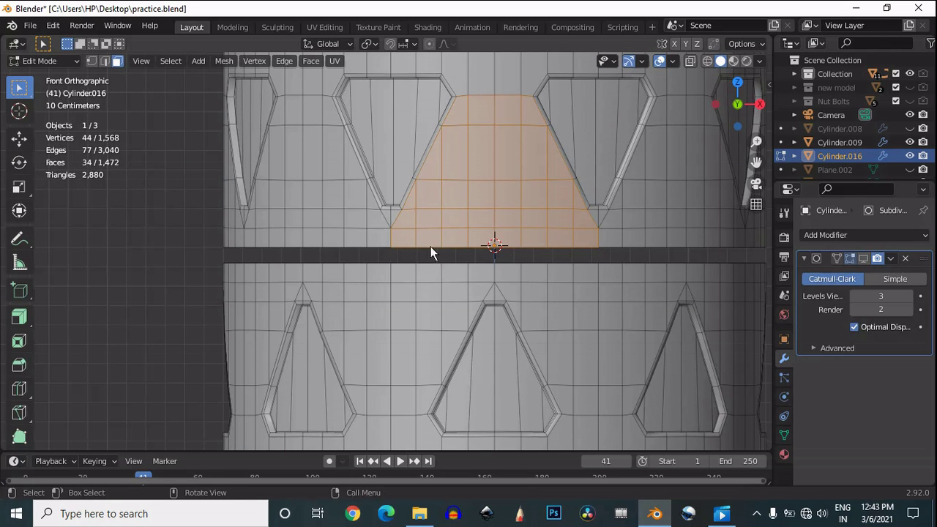
# - Delete the selected trapezoid of faces from the upper half
pyautogui.press('x')
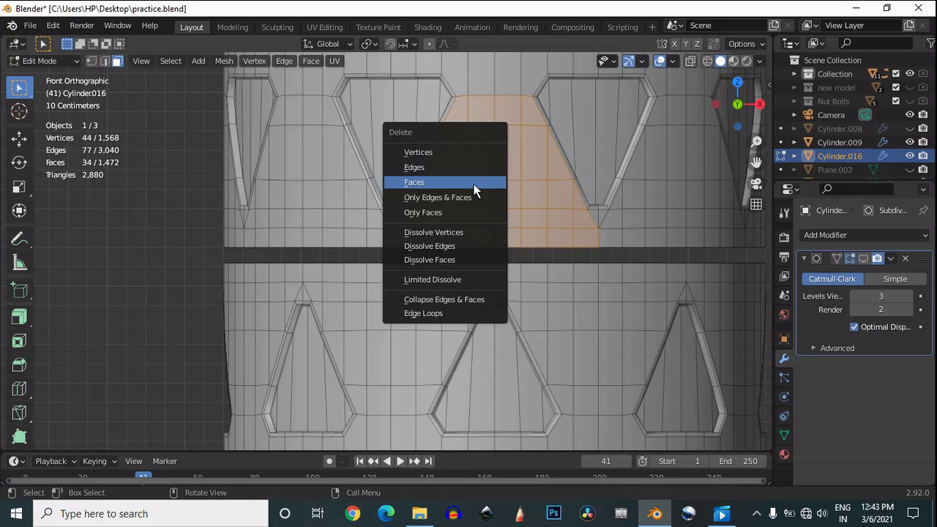
pyautogui.click(475, 183)
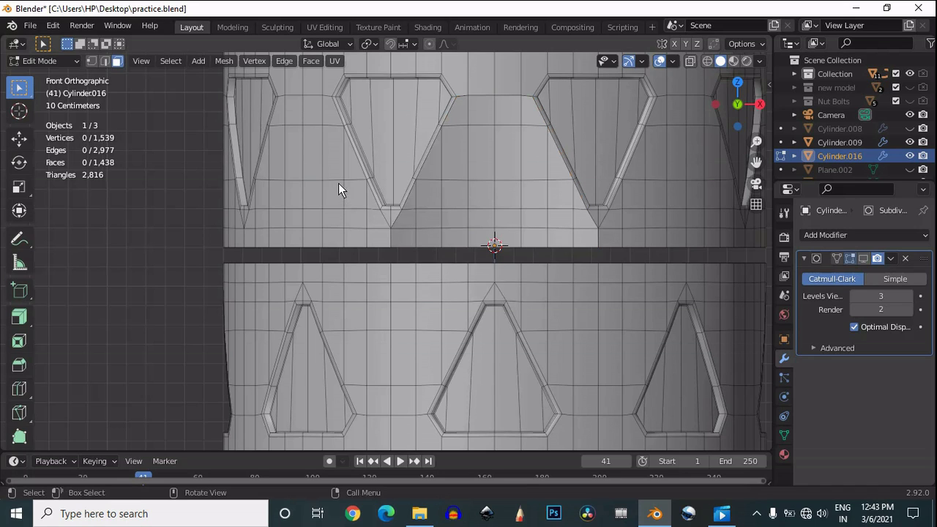
pyautogui.moveTo(374, 235); pyautogui.dragTo(327, 213)
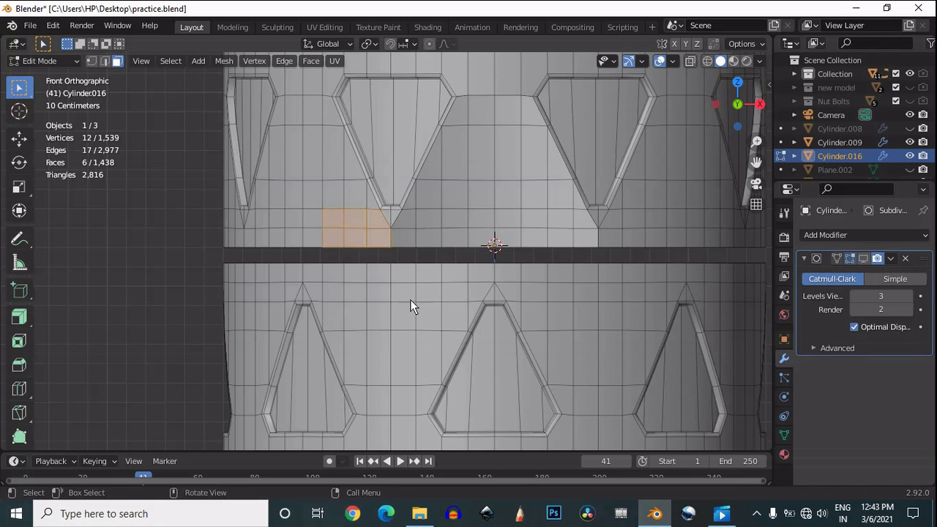
# - Delete the inverted trapezoid of faces between the central recessed triangle and its left neighbour in the lower half
pyautogui.moveTo(451, 273); pyautogui.dragTo(344, 346)
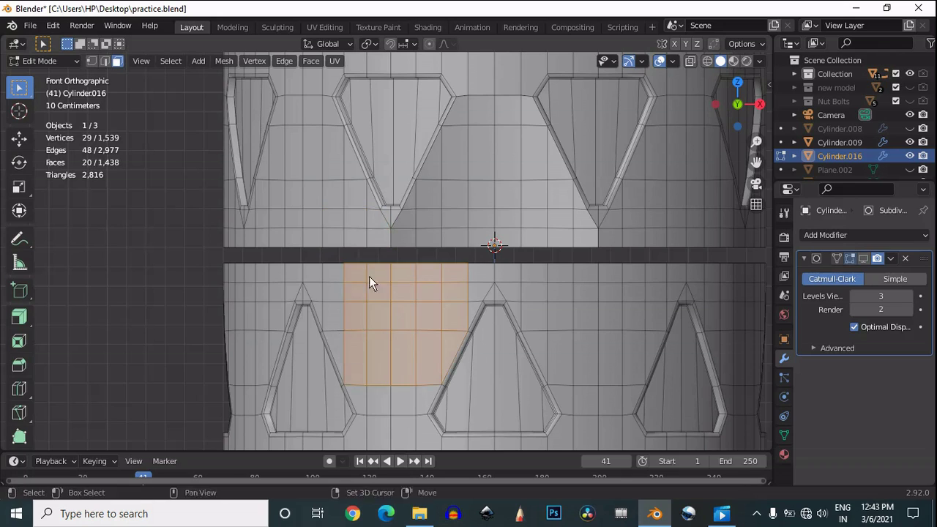
pyautogui.keyDown('shift'); pyautogui.moveTo(367, 276); pyautogui.dragTo(319, 287); pyautogui.keyUp('shift')
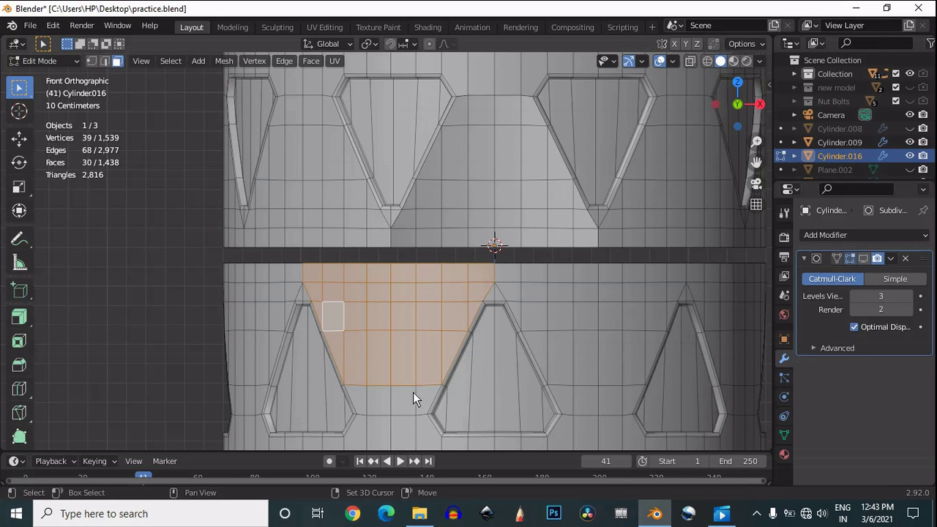
pyautogui.scroll(-2, 402, 371)
pyautogui.scroll(2, 402, 371)
pyautogui.keyDown('shift'); pyautogui.moveTo(365, 370); pyautogui.dragTo(352, 397); pyautogui.keyUp('shift')
pyautogui.keyDown('shift'); pyautogui.moveTo(399, 368); pyautogui.dragTo(427, 397); pyautogui.keyUp('shift')
pyautogui.press('x')
pyautogui.click(417, 321)
# - Delete the trapezoid of faces to the left of the first upper-half opening, between the neighbouring recessed triangles
pyautogui.scroll(-3, 416, 350)
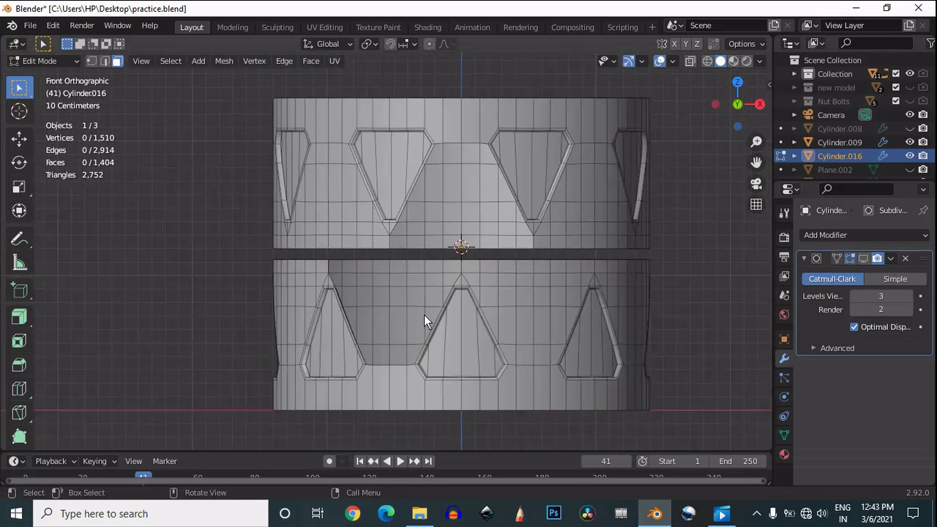
pyautogui.scroll(2, 369, 228)
pyautogui.moveTo(370, 241); pyautogui.dragTo(344, 221)
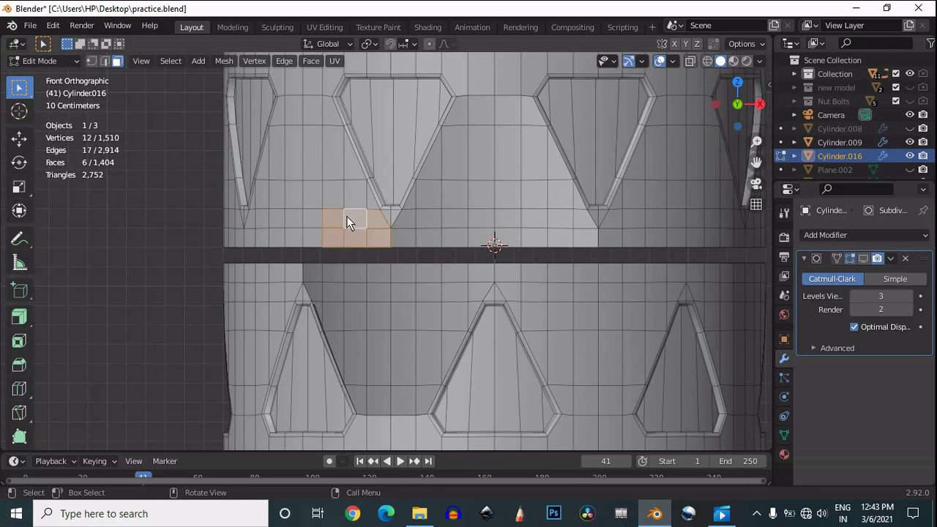
pyautogui.moveTo(725, 101); pyautogui.dragTo(19, 134)
pyautogui.keyDown('shift'); pyautogui.moveTo(309, 103); pyautogui.dragTo(388, 153); pyautogui.keyUp('shift')
pyautogui.keyDown('shift'); pyautogui.moveTo(282, 152); pyautogui.dragTo(293, 214); pyautogui.keyUp('shift')
pyautogui.keyDown('shift'); pyautogui.moveTo(280, 246); pyautogui.dragTo(259, 262); pyautogui.keyUp('shift')
pyautogui.press('l')
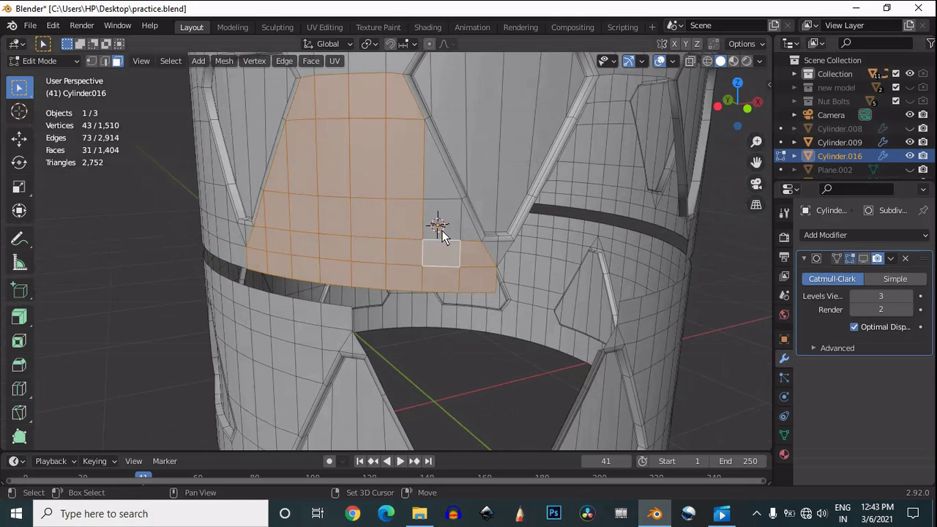
pyautogui.press('x')
pyautogui.click(431, 207)
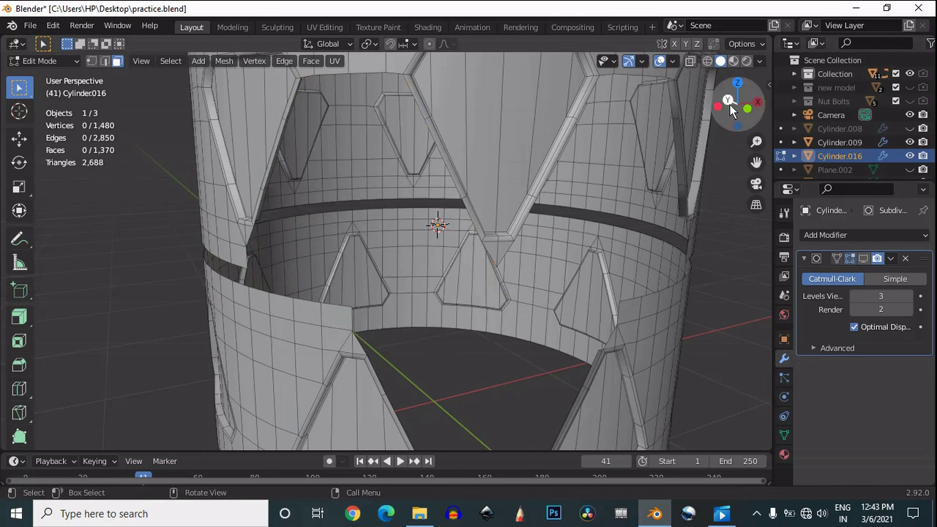
# - Delete the trapezoid of faces to the right of the front centre-right recessed triangle in the upper half
pyautogui.click(745, 110)
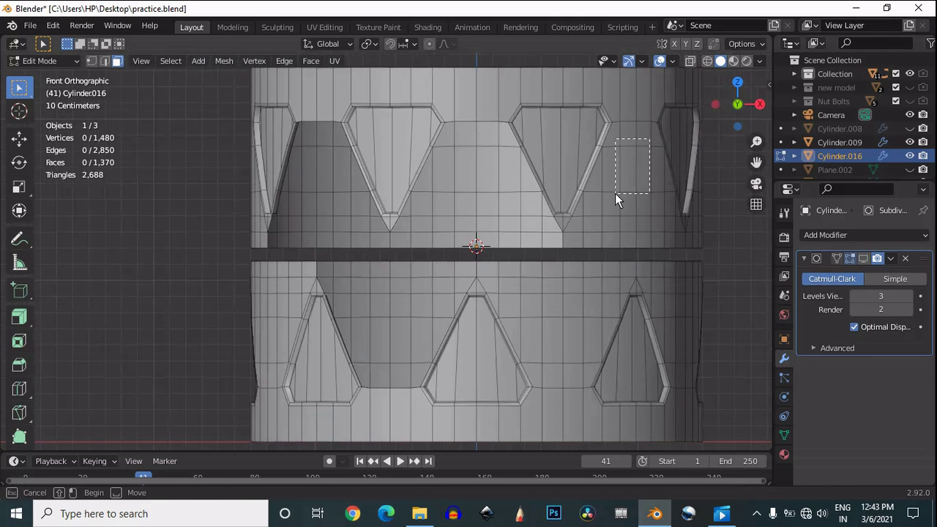
pyautogui.press('l')
pyautogui.keyDown('shift'); pyautogui.moveTo(600, 235); pyautogui.dragTo(578, 203); pyautogui.keyUp('shift')
pyautogui.keyDown('shift'); pyautogui.moveTo(654, 235); pyautogui.dragTo(606, 195); pyautogui.keyUp('shift')
pyautogui.keyDown('shift'); pyautogui.moveTo(660, 203); pyautogui.dragTo(653, 158); pyautogui.keyUp('shift')
pyautogui.keyDown('shift'); pyautogui.moveTo(657, 147); pyautogui.dragTo(646, 157); pyautogui.keyUp('shift')
pyautogui.keyDown('shift'); pyautogui.moveTo(671, 205); pyautogui.dragTo(662, 191); pyautogui.keyUp('shift')
pyautogui.keyDown('shift'); pyautogui.moveTo(678, 236); pyautogui.dragTo(656, 221); pyautogui.keyUp('shift')
pyautogui.keyDown('shift'); pyautogui.moveTo(681, 226); pyautogui.dragTo(669, 209); pyautogui.keyUp('shift')
pyautogui.press('x')
pyautogui.click(606, 211)
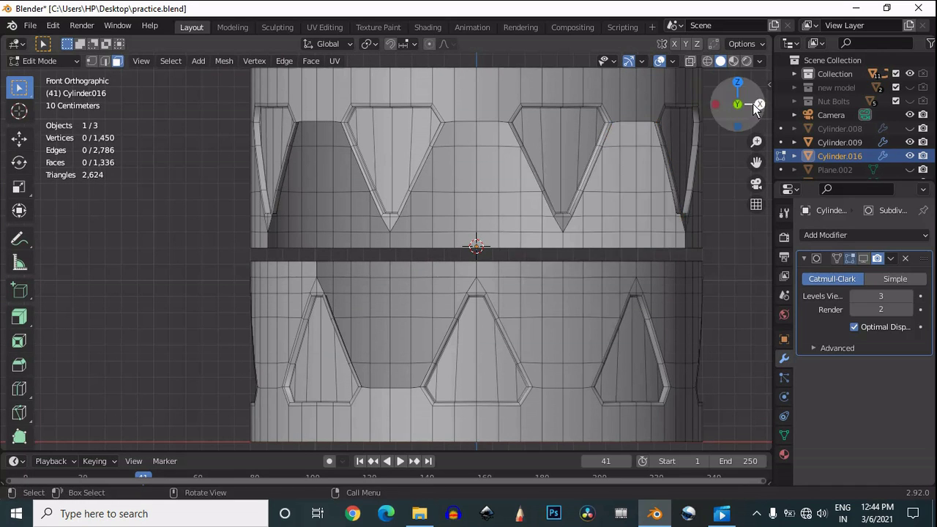
# - Examine the cut-out and uncut parts of both rows from the front, the left and an angled view
pyautogui.moveTo(736, 107); pyautogui.dragTo(742, 88)
pyautogui.click(740, 86)
pyautogui.click(717, 105)
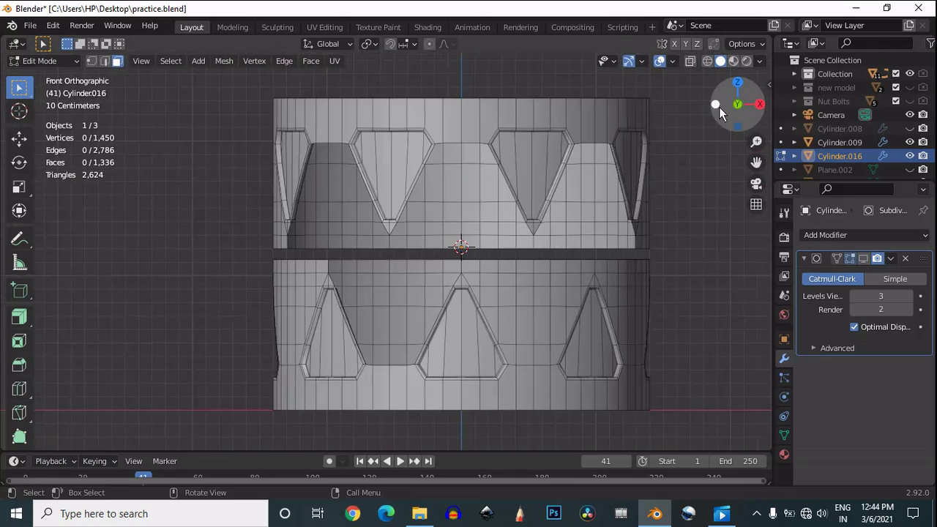
pyautogui.click(759, 104)
pyautogui.moveTo(736, 102)
pyautogui.mouseDown()
pyautogui.moveTo(671, 103)
pyautogui.moveTo(726, 107)
pyautogui.mouseUp()
pyautogui.click(726, 107)
pyautogui.click(723, 104)
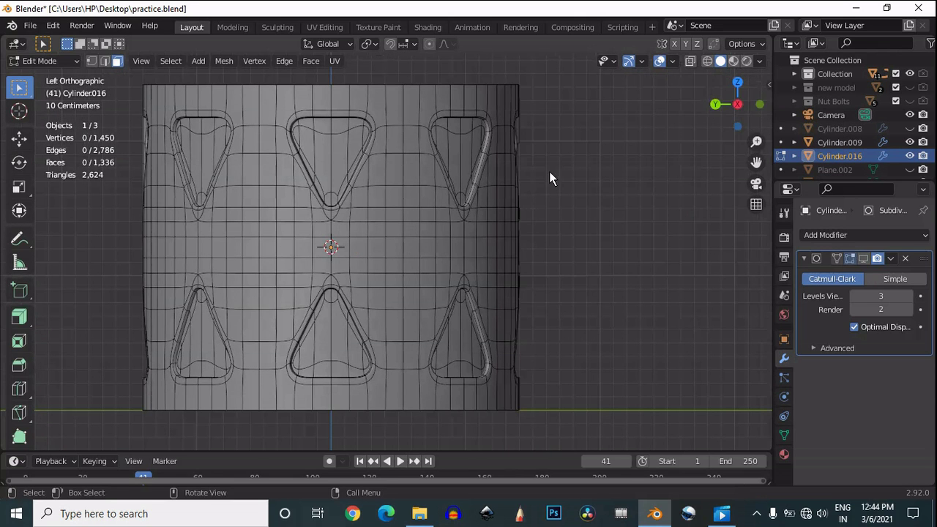
pyautogui.click(732, 96)
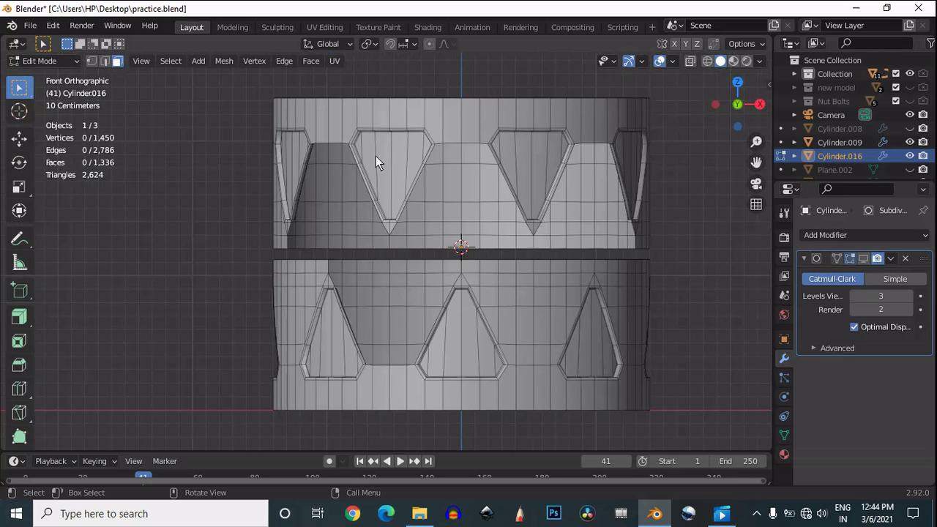
pyautogui.moveTo(728, 93); pyautogui.dragTo(511, 216)
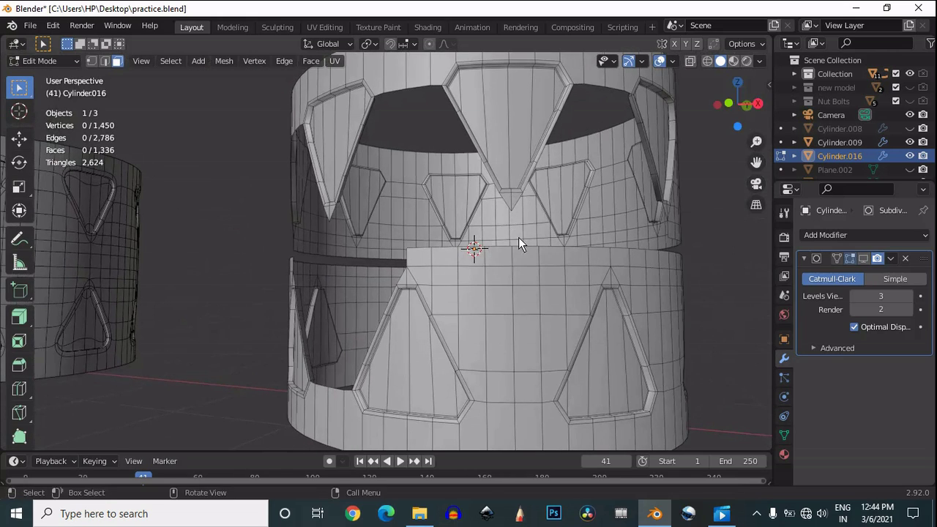
pyautogui.keyDown('alt'); pyautogui.click(438, 392); pyautogui.keyUp('alt')
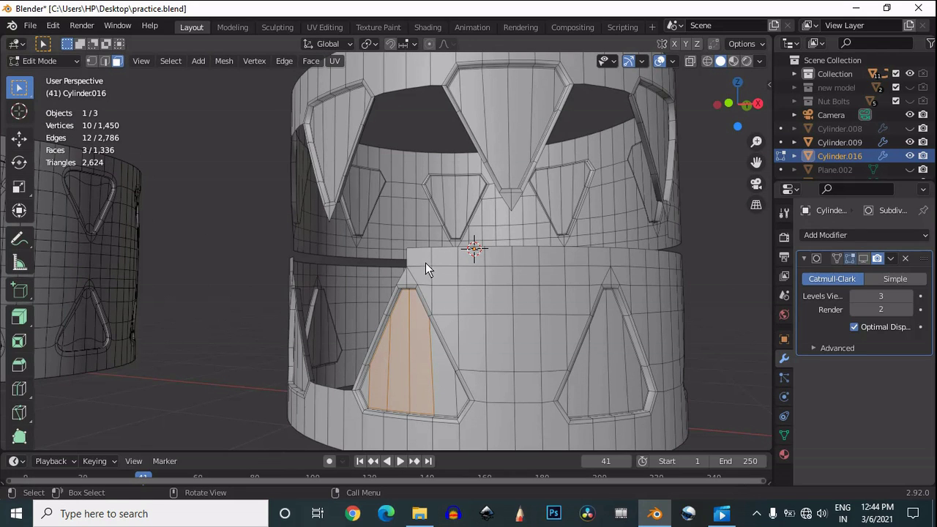
pyautogui.moveTo(425, 263); pyautogui.dragTo(554, 290)
pyautogui.click(729, 103)
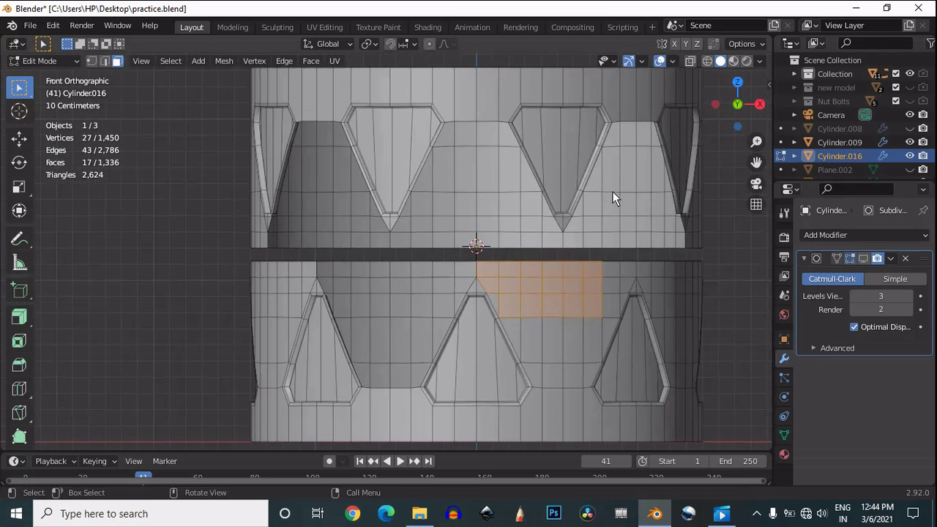
pyautogui.moveTo(503, 301); pyautogui.dragTo(494, 287)
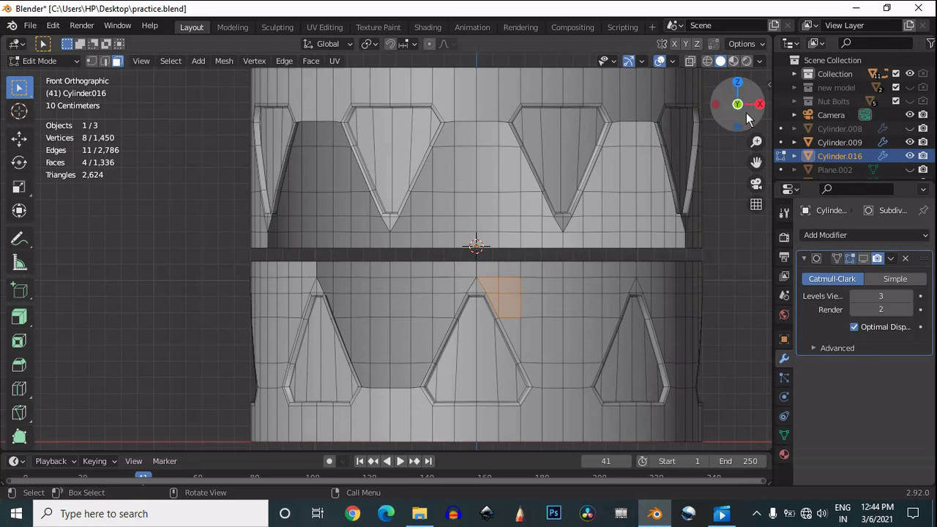
# - In the right side view, select the trapezoid of faces between the two central recessed triangles of the upper half
pyautogui.click(760, 108)
pyautogui.moveTo(469, 135); pyautogui.dragTo(415, 220)
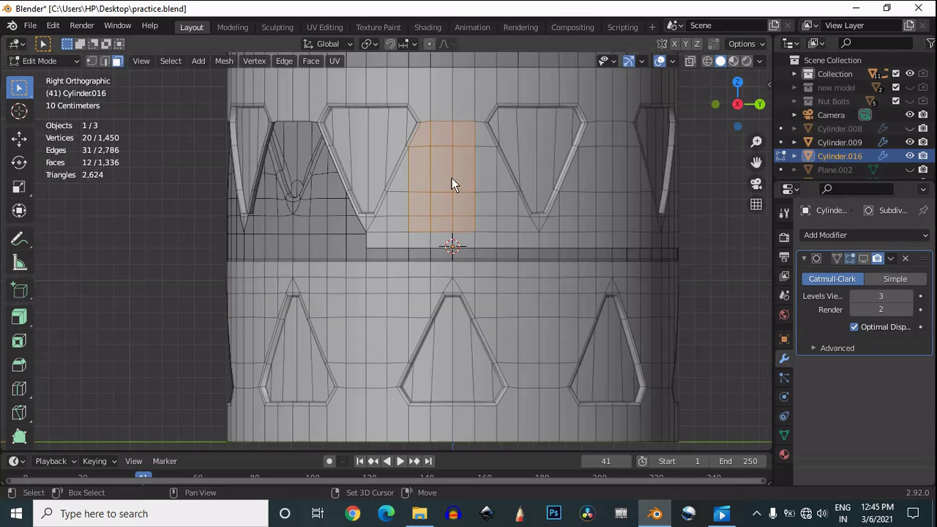
pyautogui.keyDown('shift'); pyautogui.moveTo(452, 178); pyautogui.dragTo(399, 183); pyautogui.keyUp('shift')
pyautogui.keyDown('shift'); pyautogui.moveTo(402, 239); pyautogui.dragTo(379, 209); pyautogui.keyUp('shift')
pyautogui.keyDown('shift'); pyautogui.moveTo(485, 239); pyautogui.dragTo(411, 205); pyautogui.keyUp('shift')
pyautogui.keyDown('shift'); pyautogui.moveTo(497, 165); pyautogui.dragTo(482, 141); pyautogui.keyUp('shift')
pyautogui.keyDown('shift'); pyautogui.moveTo(510, 228); pyautogui.dragTo(489, 188); pyautogui.keyUp('shift')
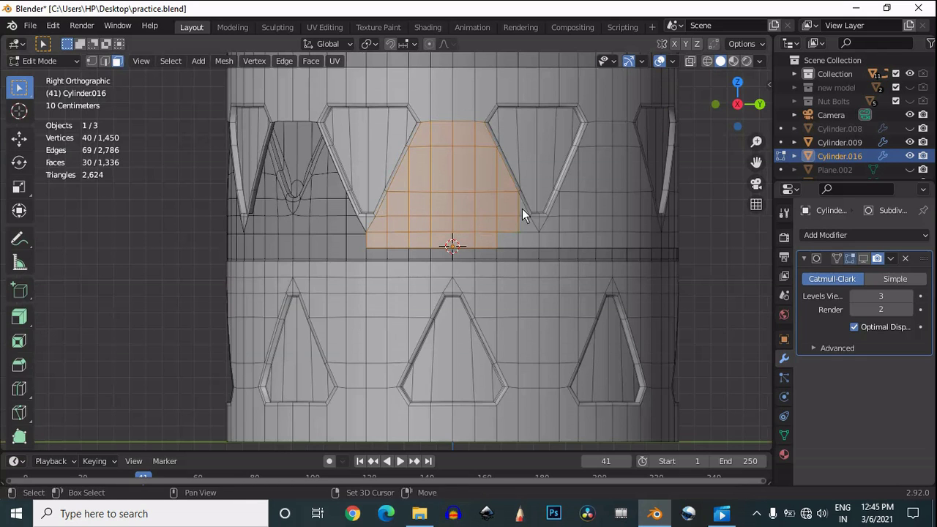
pyautogui.keyDown('shift'); pyautogui.moveTo(534, 241); pyautogui.dragTo(515, 206); pyautogui.keyUp('shift')
# - Add the adjacent trapezoid beyond the next recessed triangle to the selection and delete both trapezoids from the upper half
pyautogui.keyDown('shift'); pyautogui.moveTo(573, 237); pyautogui.dragTo(560, 208); pyautogui.keyUp('shift')
pyautogui.scroll(3, 558, 208)
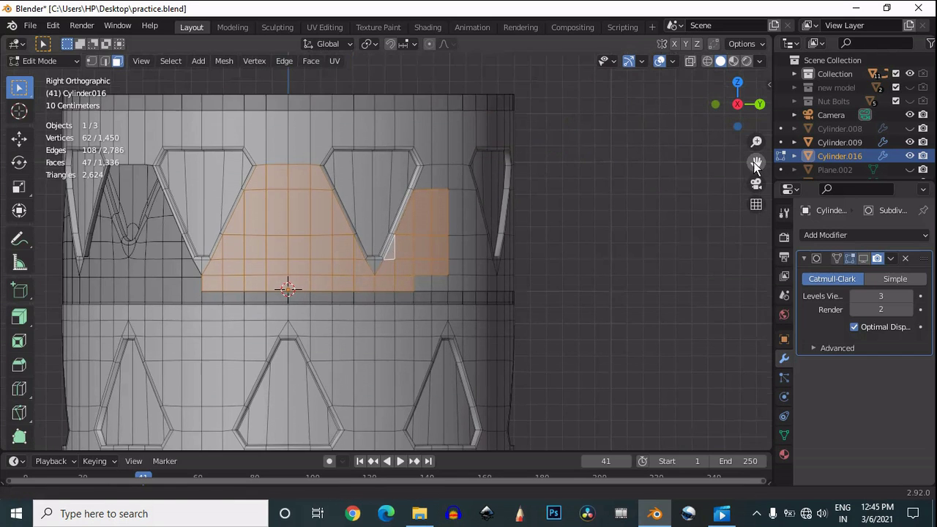
pyautogui.keyDown('shift'); pyautogui.moveTo(499, 152); pyautogui.dragTo(461, 220); pyautogui.keyUp('shift')
pyautogui.keyDown('shift'); pyautogui.moveTo(521, 215); pyautogui.dragTo(439, 299); pyautogui.keyUp('shift')
pyautogui.moveTo(725, 113); pyautogui.dragTo(699, 114)
pyautogui.scroll(-3, 585, 176)
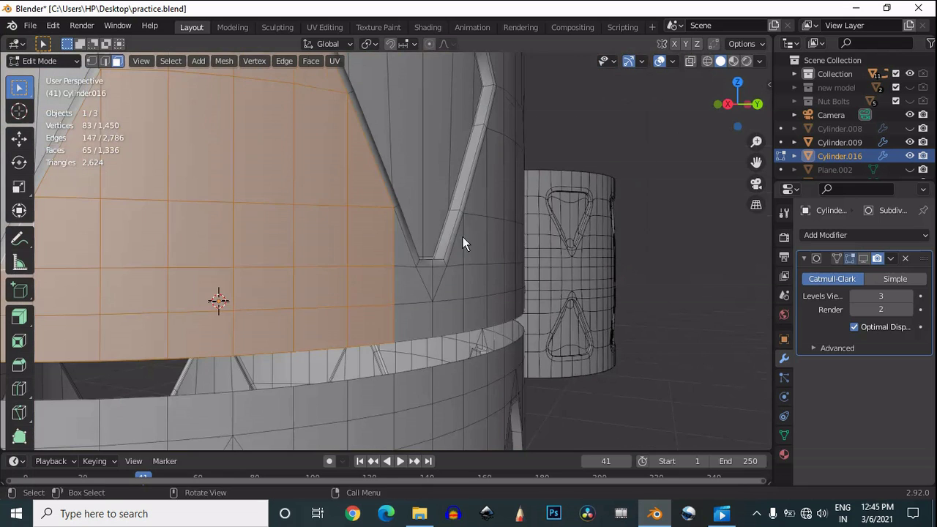
pyautogui.keyDown('shift'); pyautogui.moveTo(404, 259); pyautogui.dragTo(351, 327); pyautogui.keyUp('shift')
pyautogui.press('x')
pyautogui.click(445, 304)
# - Select the next uncut trapezoid of faces around the upper half, down to its lower rim
pyautogui.scroll(-2, 665, 161)
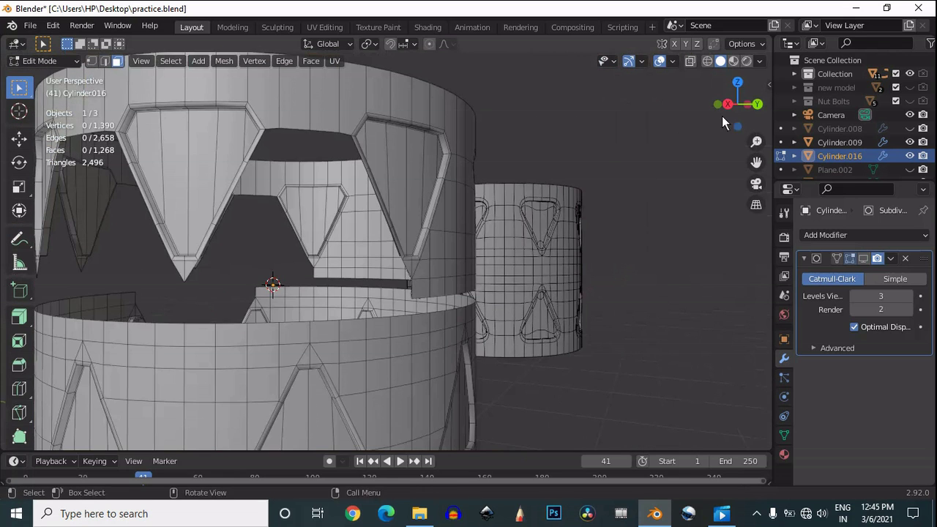
pyautogui.moveTo(722, 115); pyautogui.dragTo(637, 111)
pyautogui.moveTo(368, 192); pyautogui.dragTo(291, 289)
pyautogui.scroll(3, 271, 260)
pyautogui.moveTo(248, 238); pyautogui.dragTo(169, 315)
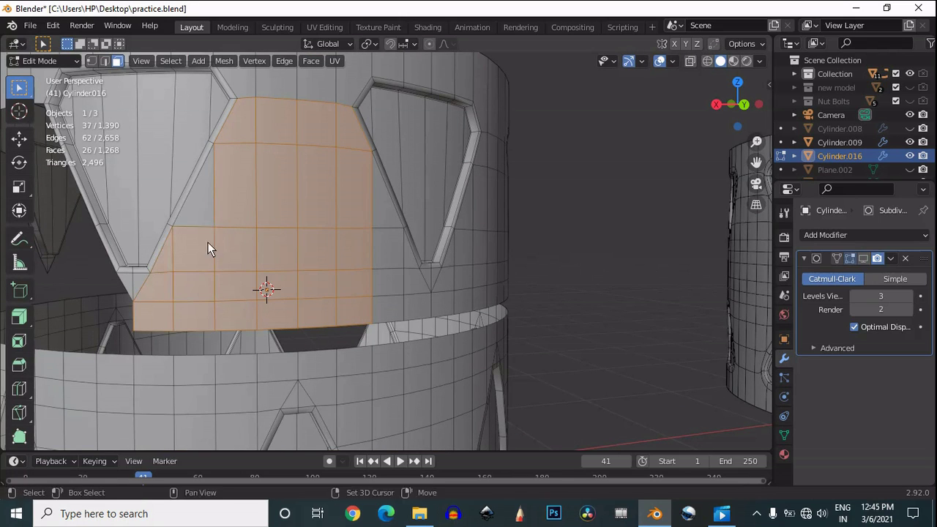
pyautogui.keyDown('shift'); pyautogui.moveTo(386, 211); pyautogui.dragTo(407, 258); pyautogui.keyUp('shift')
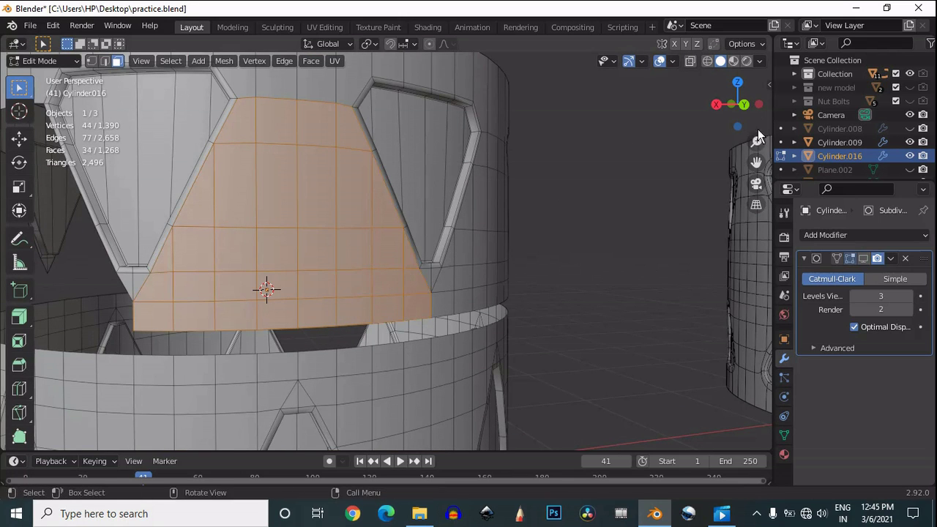
# - Add the following trapezoid between recessed triangles to the selection and delete both from the upper half
pyautogui.moveTo(708, 108); pyautogui.dragTo(377, 260)
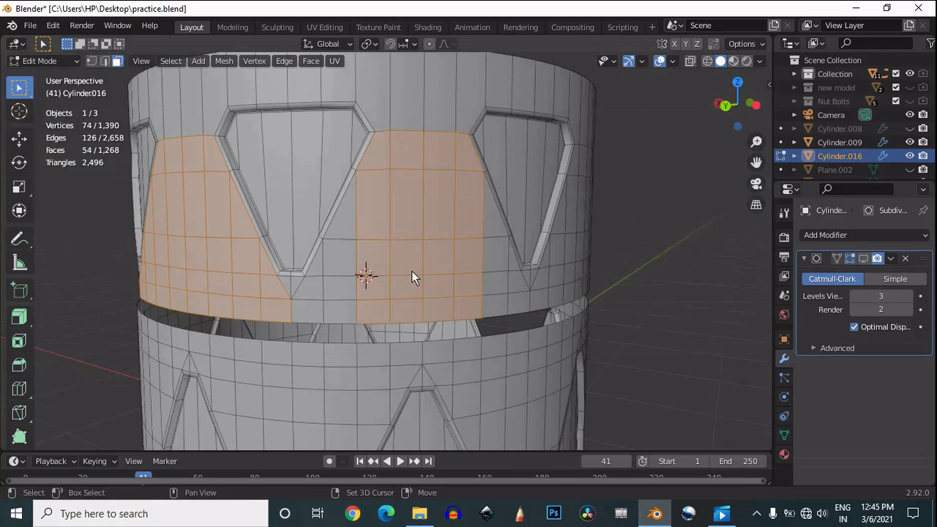
pyautogui.keyDown('shift'); pyautogui.moveTo(354, 315); pyautogui.dragTo(313, 264); pyautogui.keyUp('shift')
pyautogui.keyDown('shift'); pyautogui.moveTo(495, 228); pyautogui.dragTo(457, 308); pyautogui.keyUp('shift')
pyautogui.keyDown('shift'); pyautogui.moveTo(514, 268); pyautogui.dragTo(515, 269); pyautogui.keyUp('shift')
pyautogui.moveTo(710, 104); pyautogui.dragTo(470, 223)
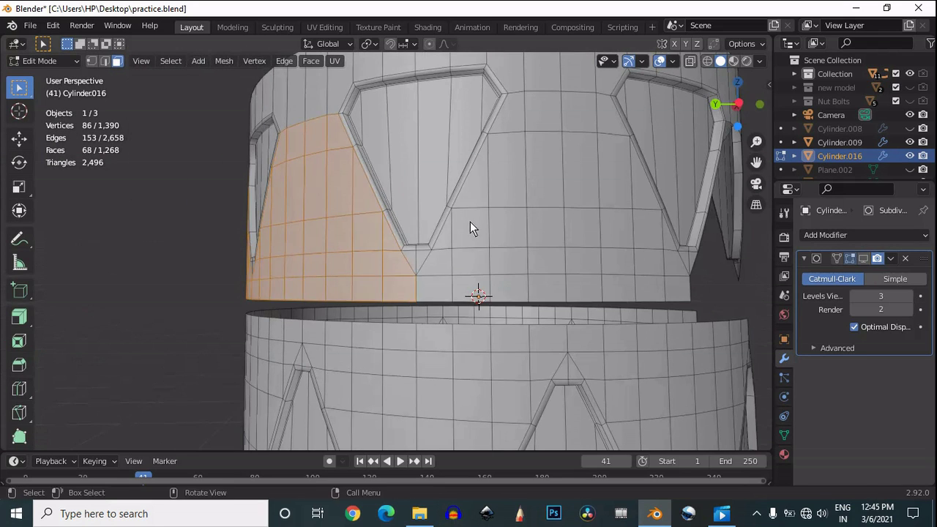
pyautogui.press('x')
pyautogui.click(463, 231)
# - Delete the last remaining trapezoid of faces between the recessed triangles of the upper half
pyautogui.keyDown('shift'); pyautogui.moveTo(609, 125); pyautogui.dragTo(516, 164); pyautogui.keyUp('shift')
pyautogui.keyDown('shift'); pyautogui.moveTo(510, 256); pyautogui.dragTo(472, 194); pyautogui.keyUp('shift')
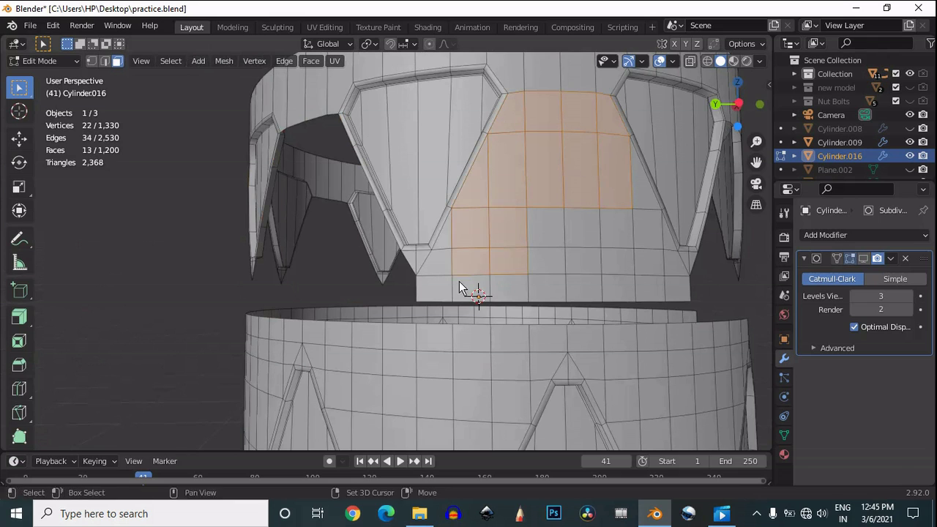
pyautogui.keyDown('shift'); pyautogui.moveTo(459, 285); pyautogui.dragTo(443, 238); pyautogui.keyUp('shift')
pyautogui.keyDown('shift'); pyautogui.moveTo(648, 287); pyautogui.dragTo(545, 176); pyautogui.keyUp('shift')
pyautogui.keyDown('shift'); pyautogui.moveTo(675, 284); pyautogui.dragTo(641, 246); pyautogui.keyUp('shift')
pyautogui.press('x')
pyautogui.click(520, 218)
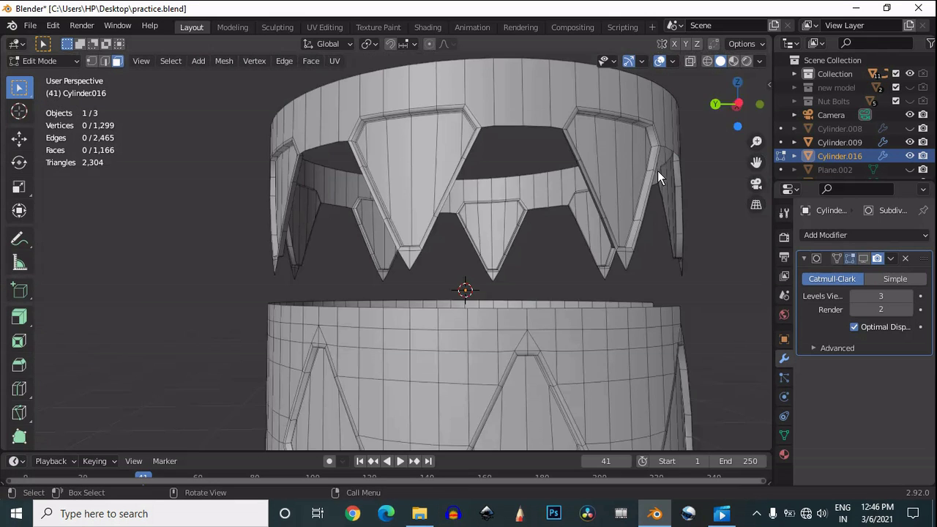
# - Symmetrize the entire mesh in the +Z to -Z direction to mirror the cut-out upper half onto the lower half
pyautogui.moveTo(735, 106); pyautogui.dragTo(728, 117)
pyautogui.press('ctrl+KP_1')
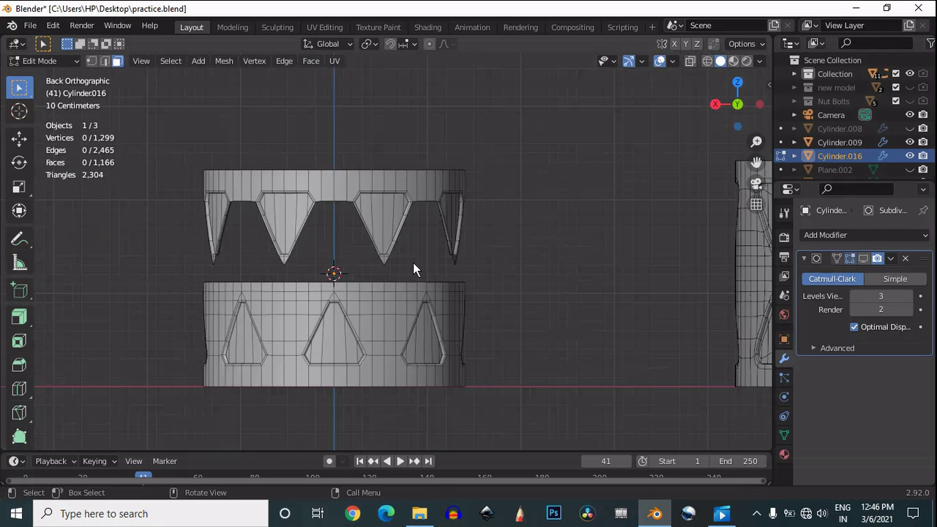
pyautogui.press('a')
pyautogui.scroll(-1, 418, 261)
pyautogui.click(224, 61)
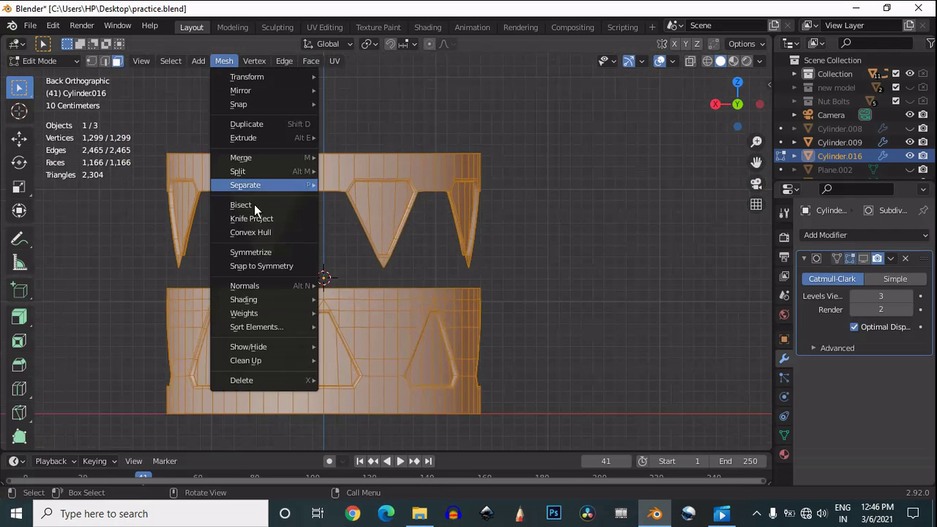
pyautogui.click(269, 253)
pyautogui.click(172, 420)
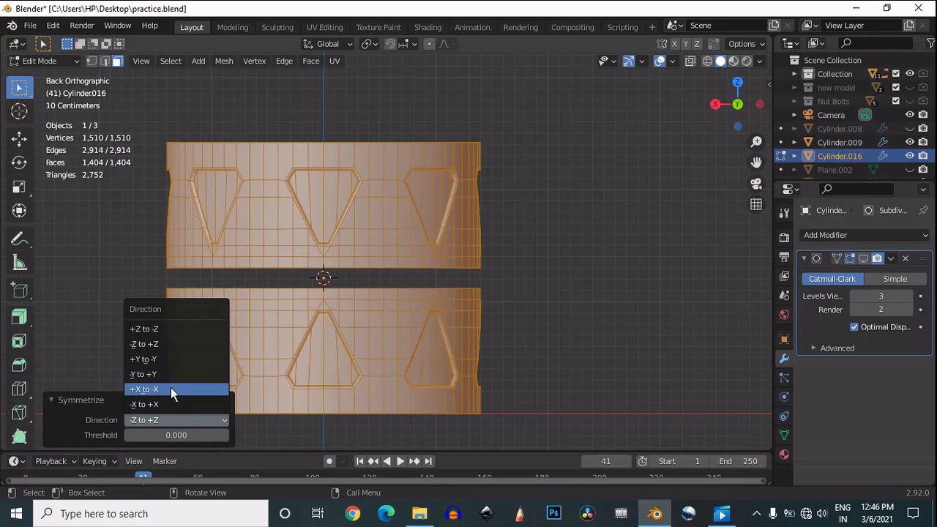
pyautogui.click(170, 344)
pyautogui.click(174, 417)
pyautogui.click(173, 403)
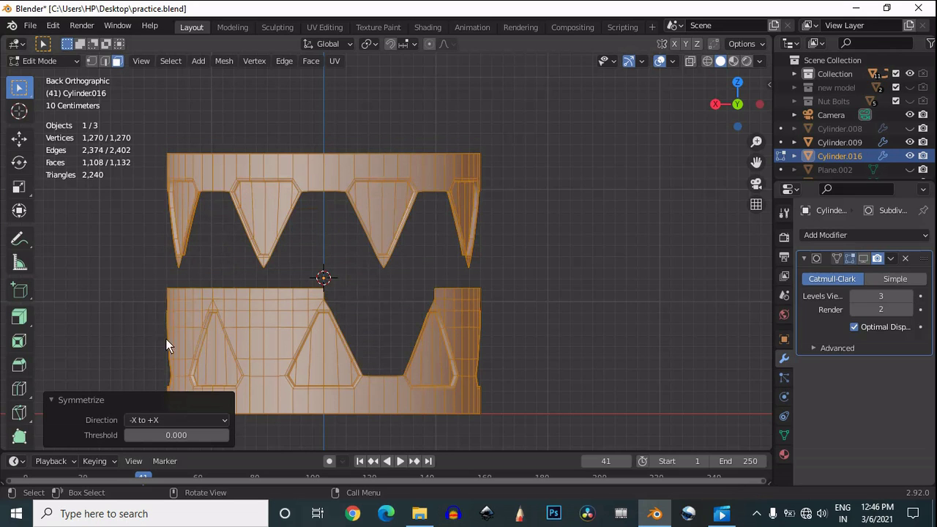
pyautogui.click(223, 419)
pyautogui.click(187, 338)
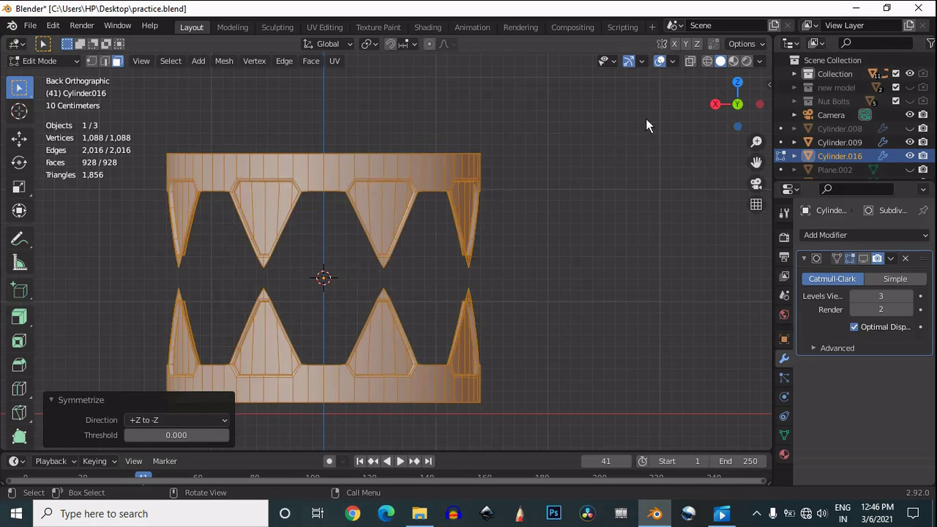
# - Select the complete upper half with X-ray on and rotate it by -22.5° about Z in the top view
pyautogui.moveTo(551, 117); pyautogui.dragTo(122, 277)
pyautogui.click(689, 61)
pyautogui.moveTo(550, 123); pyautogui.dragTo(125, 281)
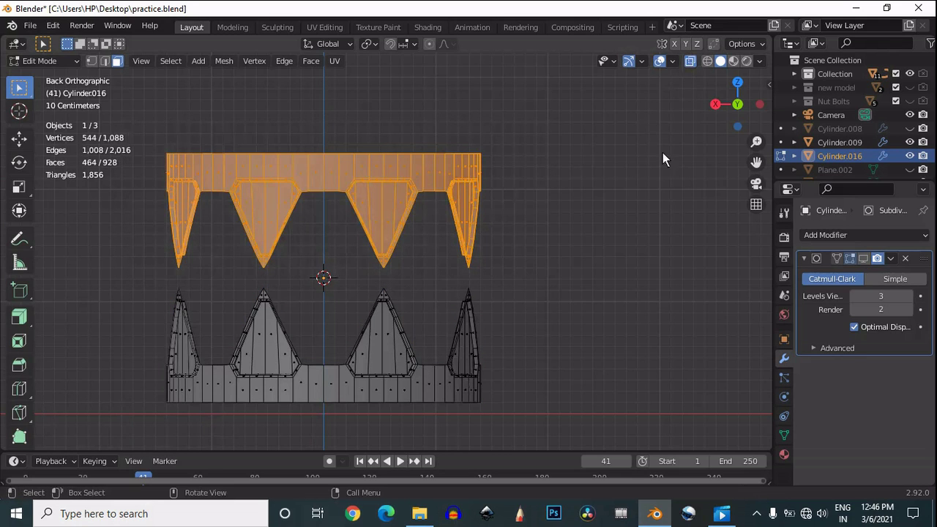
pyautogui.click(736, 82)
pyautogui.press('r')
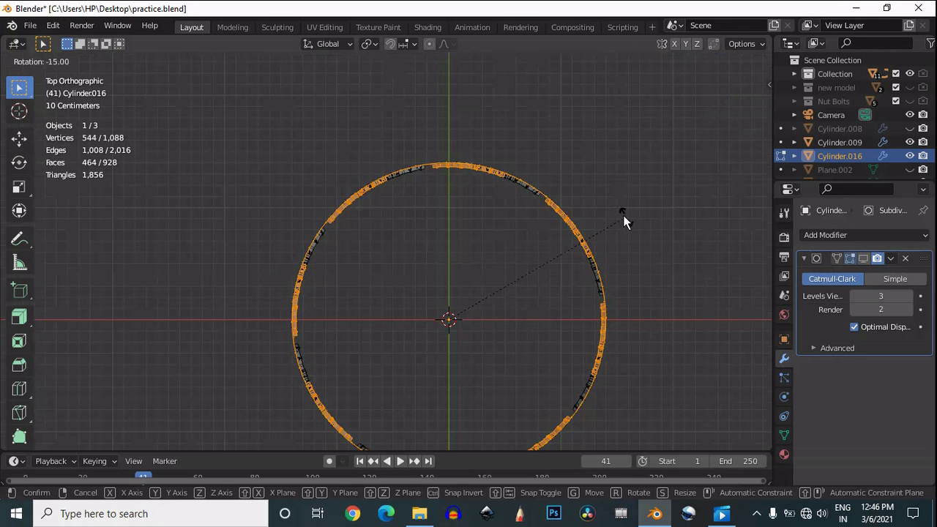
pyautogui.click(612, 210)
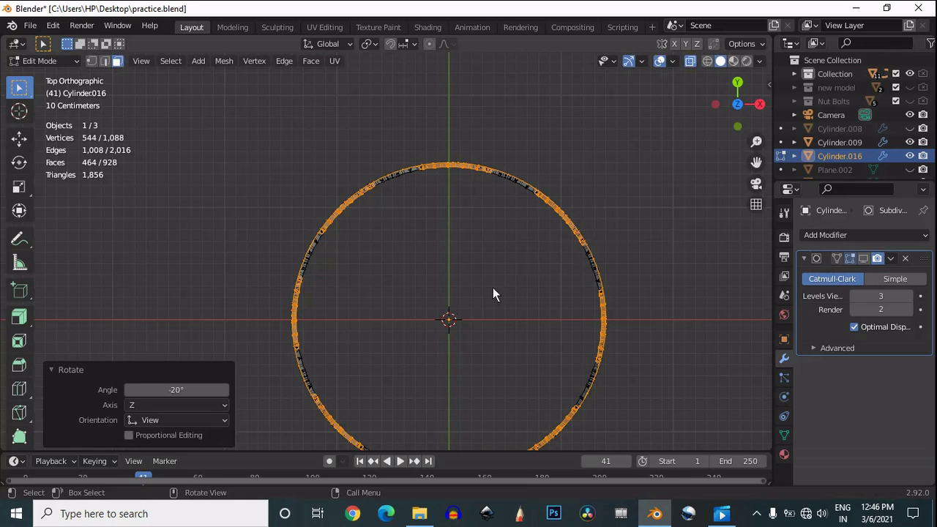
pyautogui.click(184, 390)
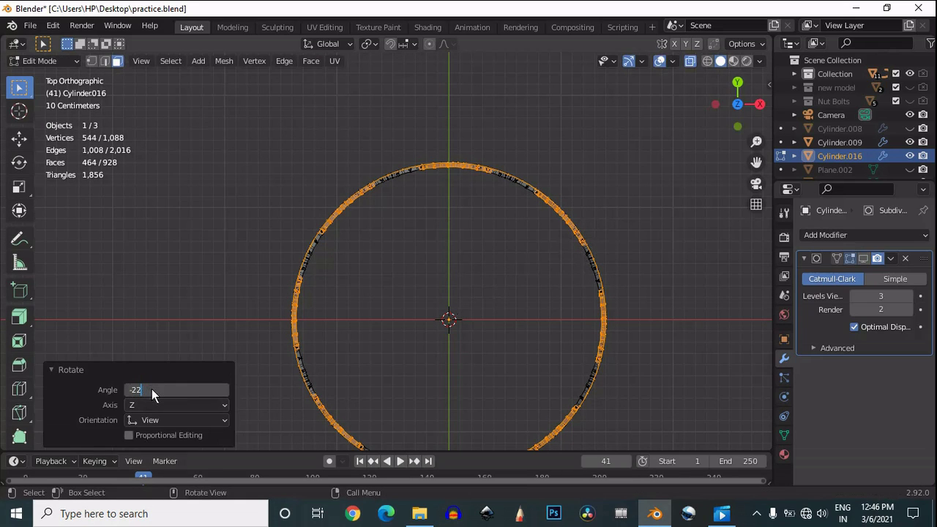
pyautogui.write('-22.5')
pyautogui.press('Return')
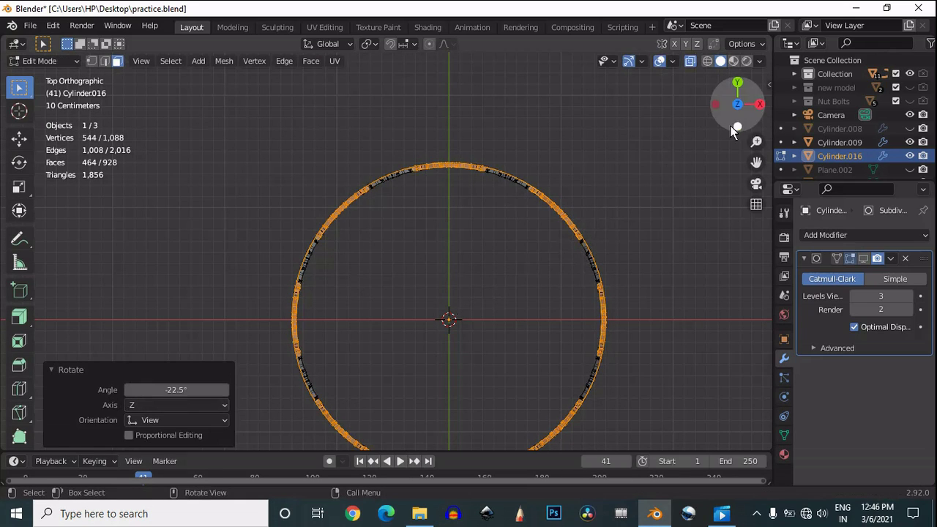
pyautogui.moveTo(729, 125); pyautogui.dragTo(739, 126)
pyautogui.scroll(2, 561, 215)
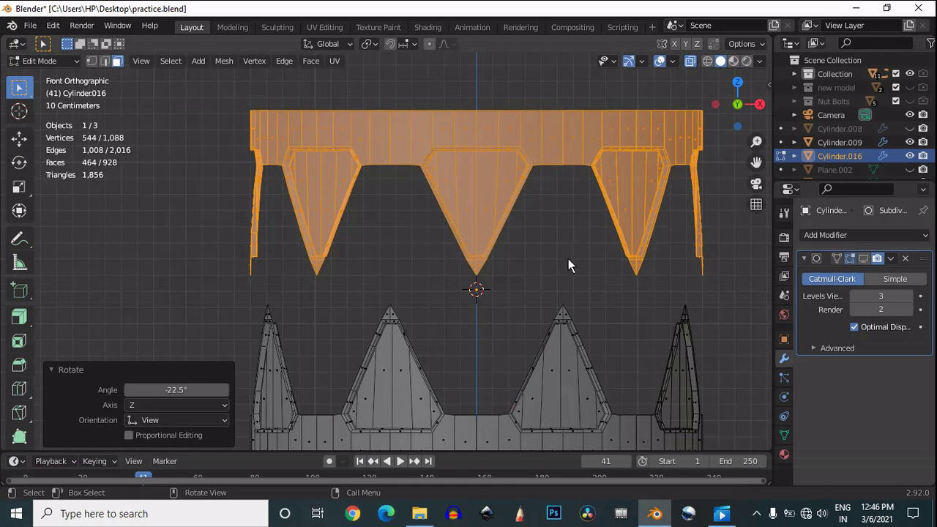
# - Turn X-ray off and move the selected upper row of teeth by -0.7 m along Z between the lower teeth
pyautogui.click(568, 258)
pyautogui.scroll(-1, 599, 214)
pyautogui.moveTo(681, 114); pyautogui.dragTo(212, 287)
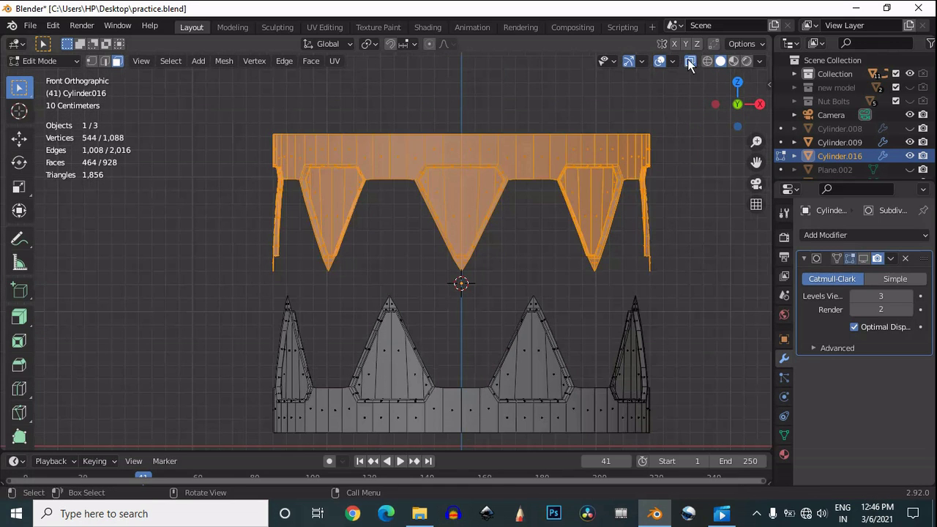
pyautogui.click(19, 138)
pyautogui.moveTo(456, 145); pyautogui.dragTo(461, 248)
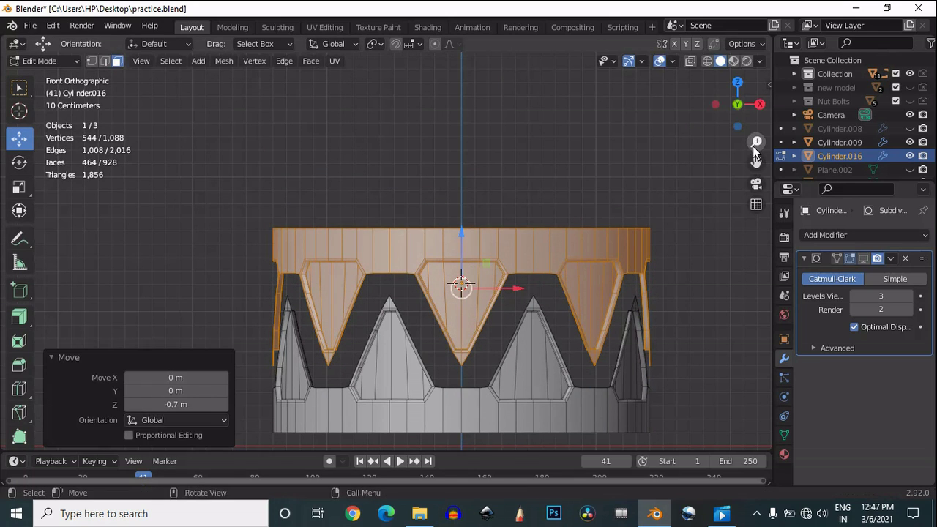
# - Connect the front upper tooth's tip vertex to the rim vertex directly below it with a new edge
pyautogui.moveTo(755, 145); pyautogui.dragTo(570, 29)
pyautogui.hotkey('alt', 'a')
pyautogui.scroll(2, 401, 308)
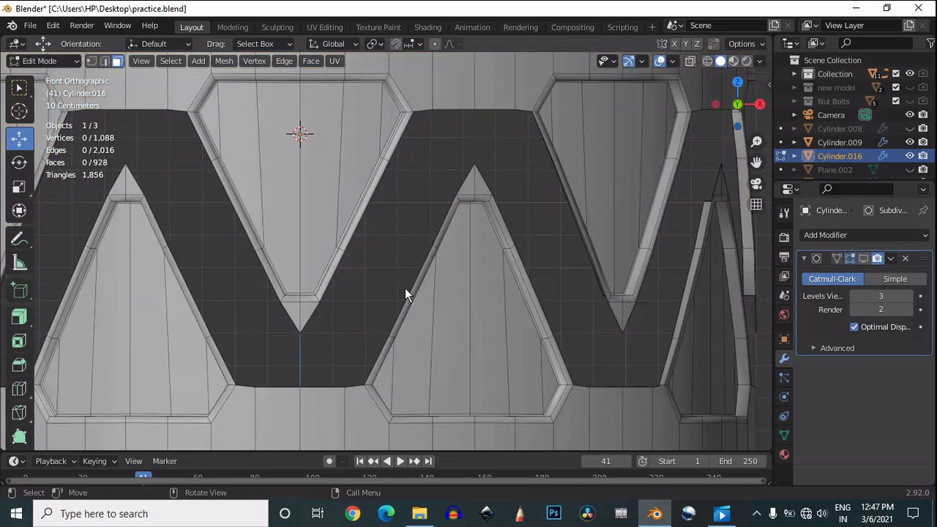
pyautogui.press('1')
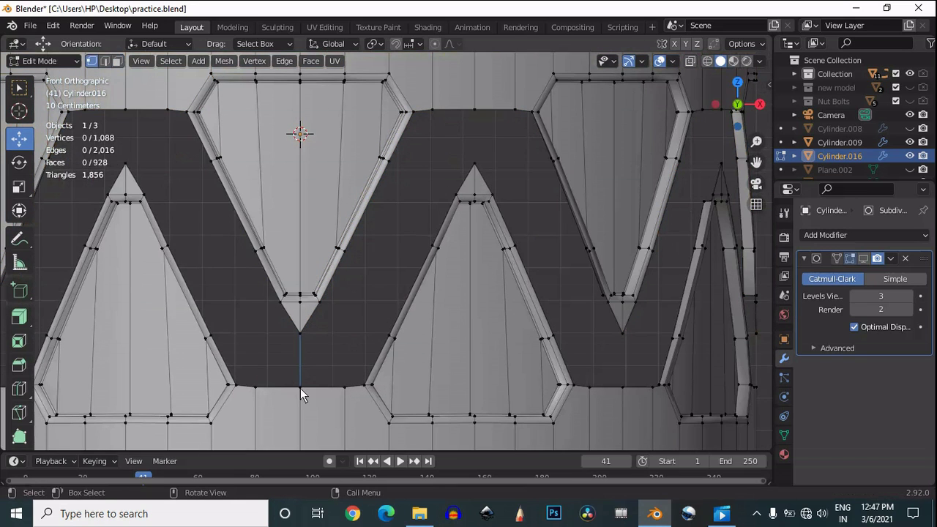
pyautogui.click(300, 388)
pyautogui.keyDown('shift'); pyautogui.click(300, 336); pyautogui.keyUp('shift')
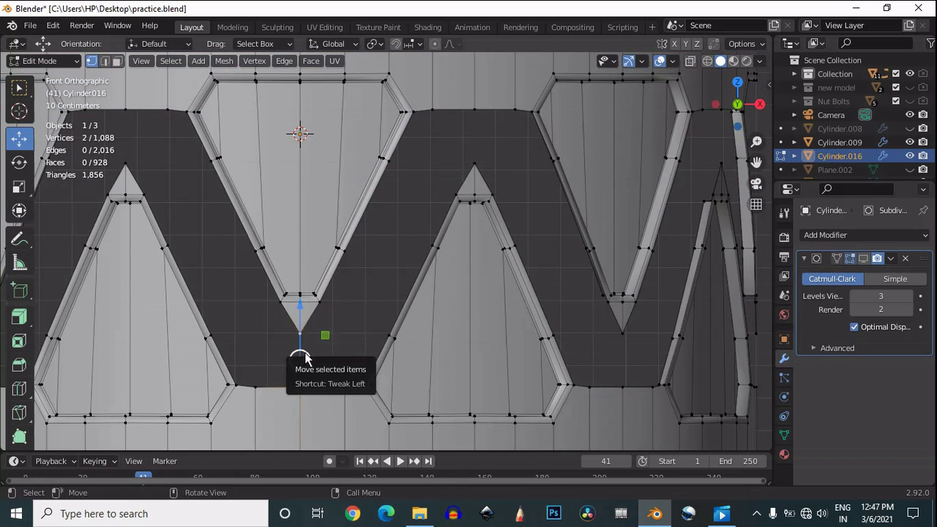
pyautogui.press('f')
# - Fill the first face beside the new edge from the tooth's tip edge and the rim edge below it
pyautogui.press('2')
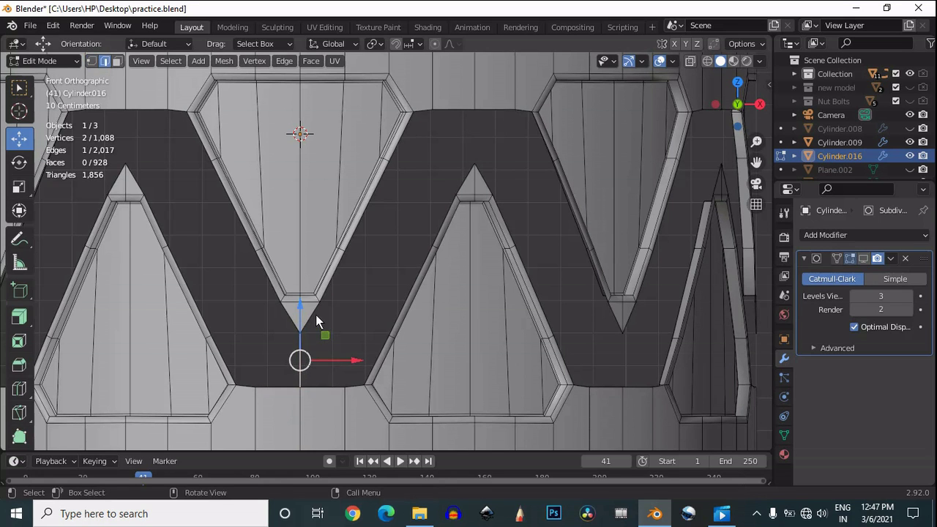
pyautogui.click(315, 315)
pyautogui.keyDown('shift'); pyautogui.click(323, 387); pyautogui.keyUp('shift')
pyautogui.moveTo(739, 120); pyautogui.dragTo(754, 114)
pyautogui.scroll(-4, 494, 268)
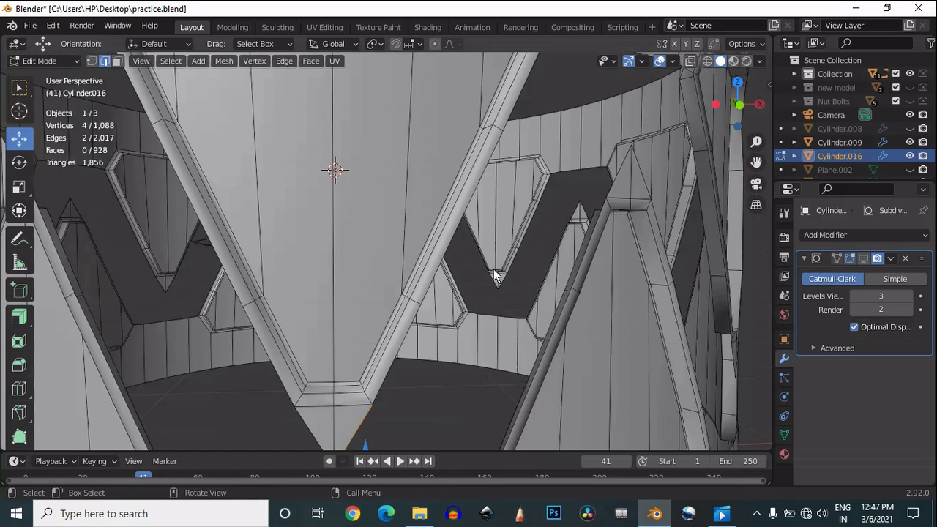
pyautogui.scroll(-4, 493, 269)
pyautogui.scroll(2, 453, 350)
pyautogui.press('f')
# - Fill the remaining zigzag gap between the upper and lower teeth with consecutive faces all around the cylinder
pyautogui.click(392, 388)
pyautogui.press('f')
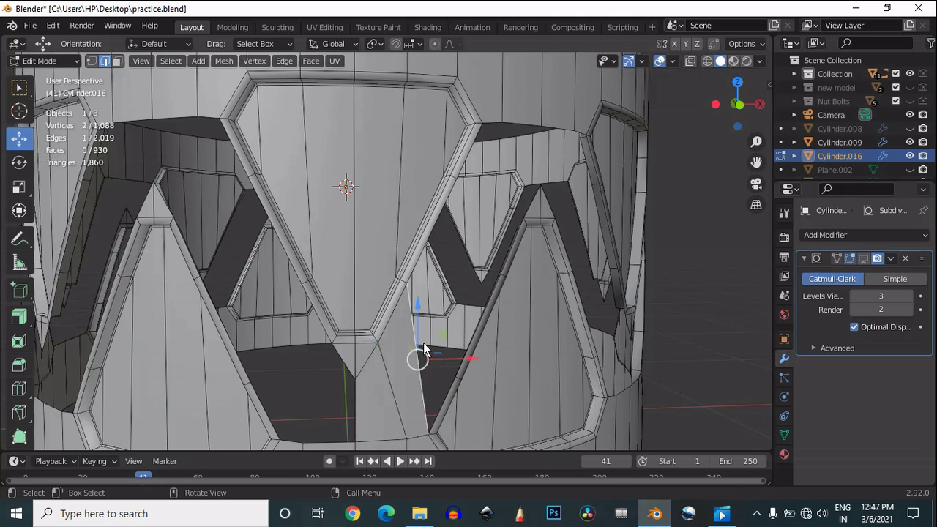
pyautogui.press('f')
pyautogui.press('f')
pyautogui.press('f')
pyautogui.moveTo(713, 103); pyautogui.dragTo(672, 121)
pyautogui.press('f')
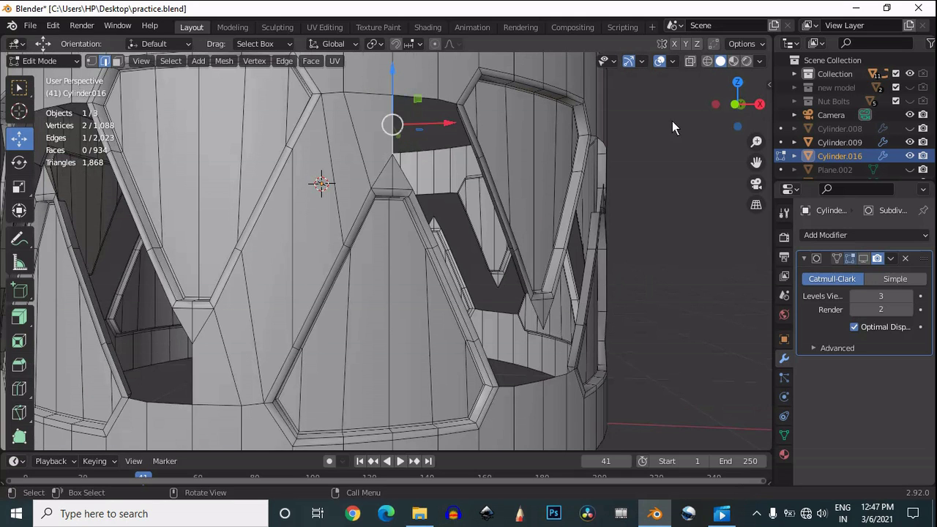
pyautogui.press('f')
pyautogui.press('f')
pyautogui.press('f')
pyautogui.press('f')
pyautogui.press('f')
pyautogui.press('f')
pyautogui.press('f')
pyautogui.press('f')
pyautogui.press('f')
pyautogui.press('f')
pyautogui.scroll(-5, 626, 156)
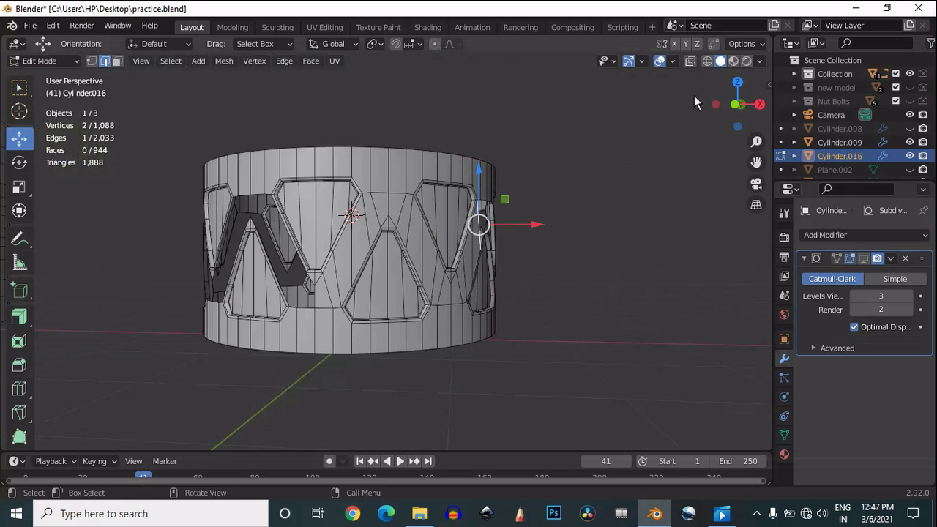
pyautogui.moveTo(721, 104); pyautogui.dragTo(50, 102)
pyautogui.press('f')
pyautogui.press('f')
pyautogui.press('f')
pyautogui.press('f')
pyautogui.press('f')
pyautogui.press('f')
pyautogui.press('f')
pyautogui.press('f')
pyautogui.press('f')
pyautogui.press('f')
pyautogui.press('f')
pyautogui.press('f')
pyautogui.press('f')
pyautogui.press('f')
pyautogui.press('f')
pyautogui.press('f')
pyautogui.press('f')
pyautogui.press('f')
pyautogui.press('f')
pyautogui.press('f')
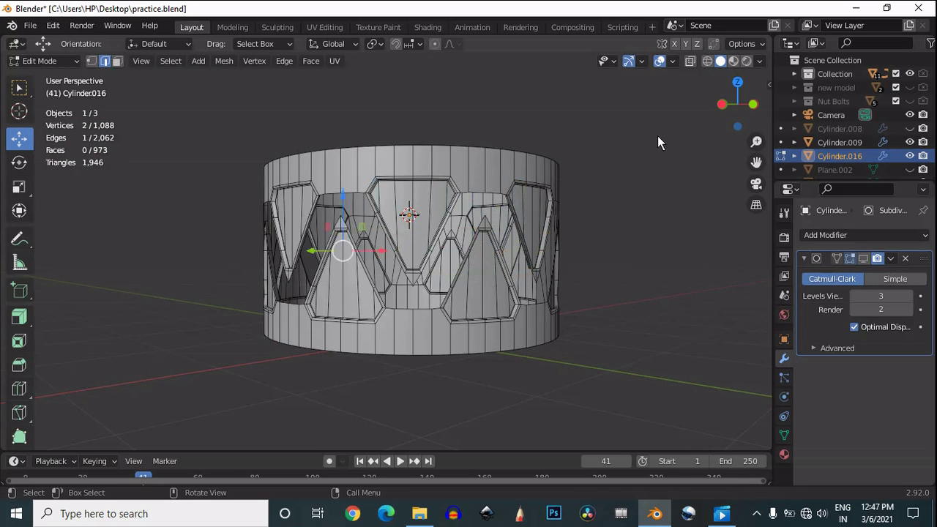
pyautogui.press('f')
pyautogui.press('f')
pyautogui.press('f')
pyautogui.press('f')
pyautogui.press('f')
pyautogui.press('f')
pyautogui.press('f')
pyautogui.press('f')
pyautogui.press('f')
pyautogui.press('f')
pyautogui.press('f')
pyautogui.press('f')
pyautogui.press('f')
pyautogui.press('f')
pyautogui.press('f')
pyautogui.press('f')
pyautogui.press('f')
pyautogui.press('f')
pyautogui.press('f')
pyautogui.press('f')
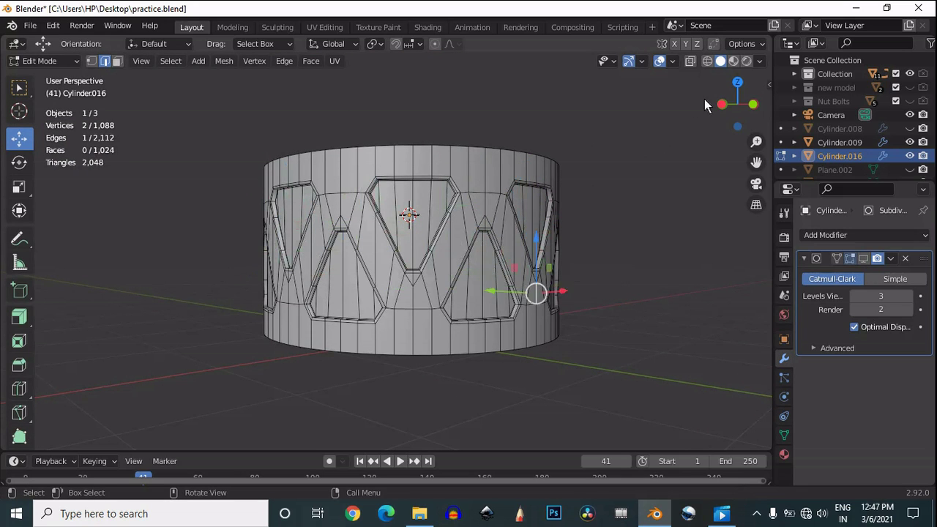
# - Inspect the closed cylinder in Object Mode from several sides, with overlays hidden and the subdivision displayed in the viewport
pyautogui.moveTo(704, 105); pyautogui.dragTo(677, 106)
pyautogui.press('Tab')
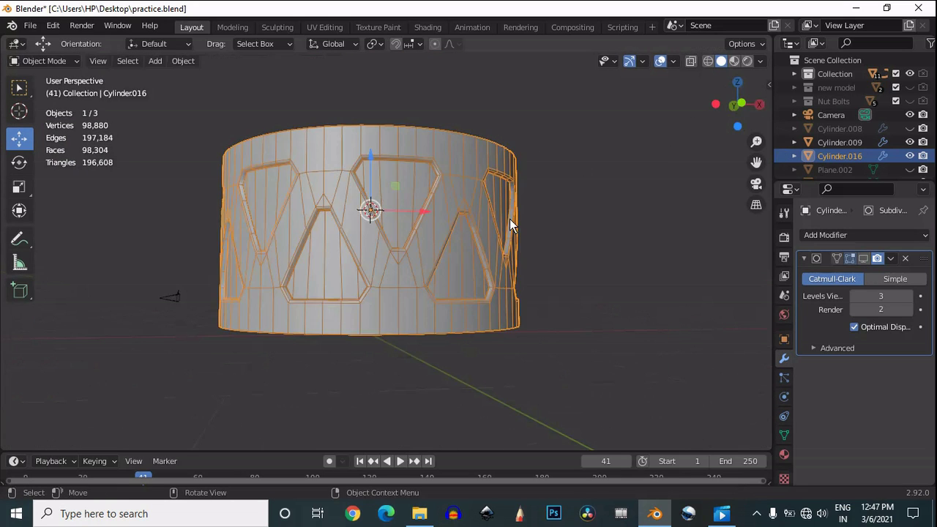
pyautogui.scroll(4, 510, 219)
pyautogui.click(708, 256)
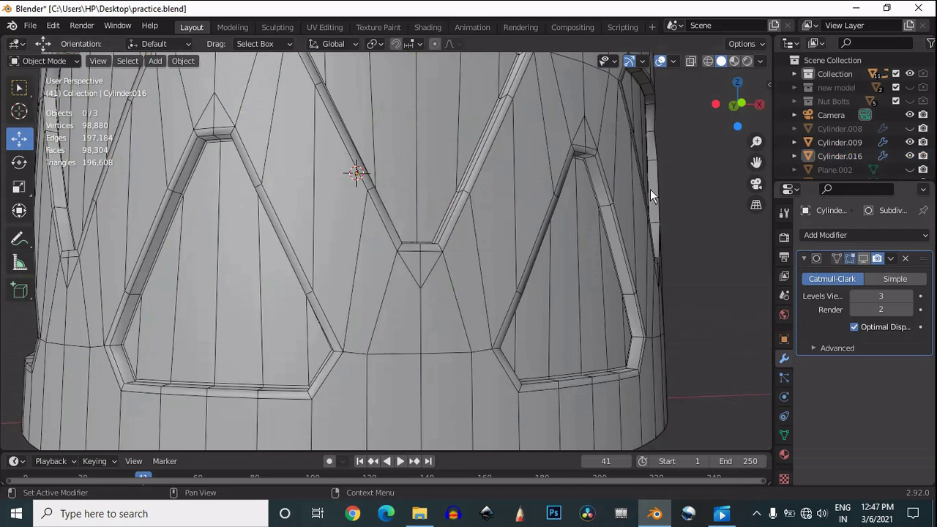
pyautogui.scroll(-8, 673, 179)
pyautogui.hotkey('shift', 'alt', 'z')
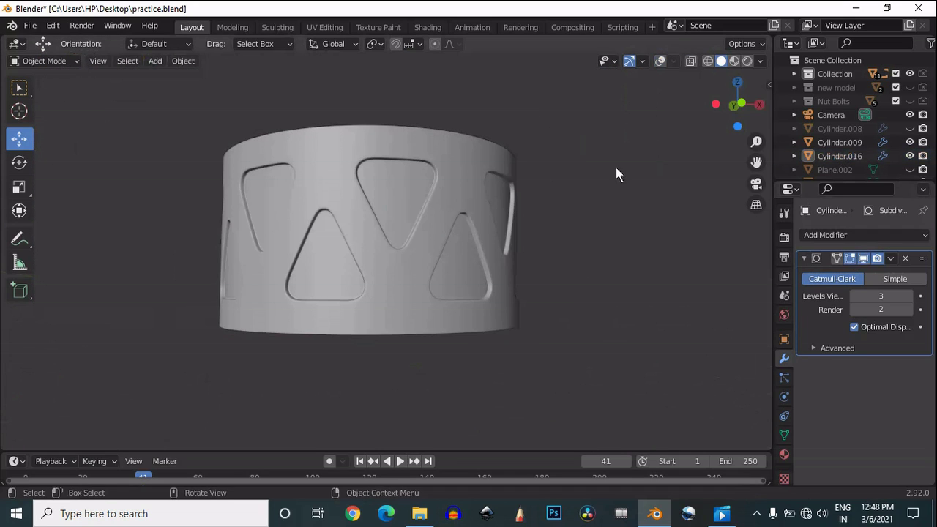
pyautogui.moveTo(714, 104); pyautogui.dragTo(770, 120)
pyautogui.scroll(3, 456, 235)
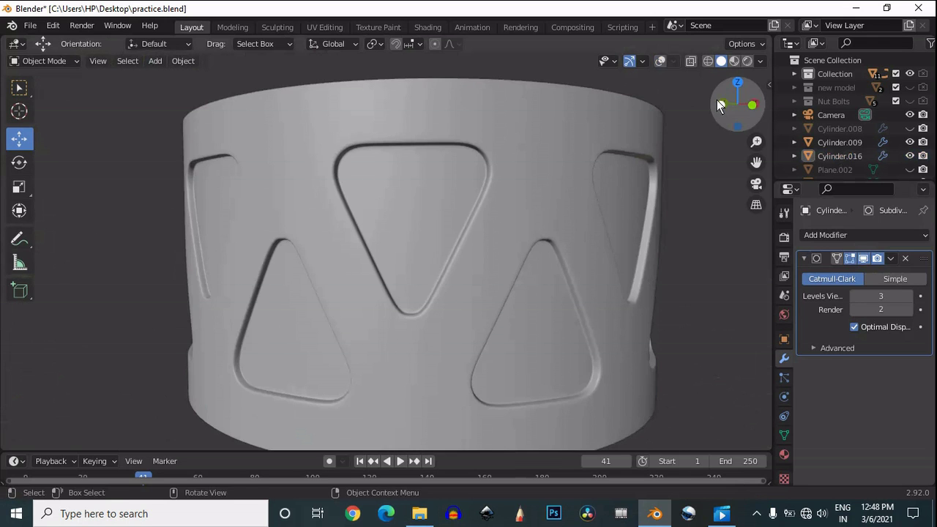
pyautogui.moveTo(719, 104); pyautogui.dragTo(740, 108)
pyautogui.click(739, 107)
pyautogui.click(355, 274)
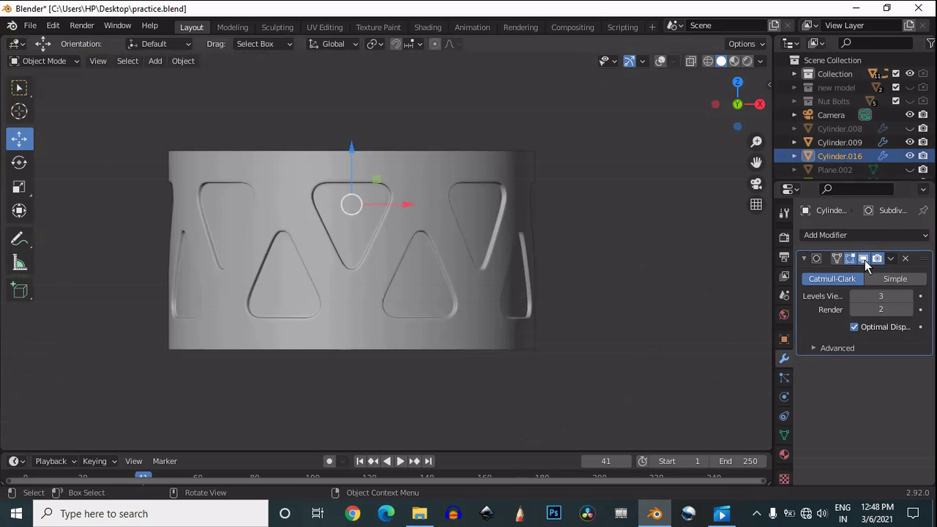
# - Try adding two loop cuts through the zigzag band of the unsmoothed mesh, slid to factors 0.6 and -0.6
pyautogui.press('Tab')
pyautogui.click(864, 259)
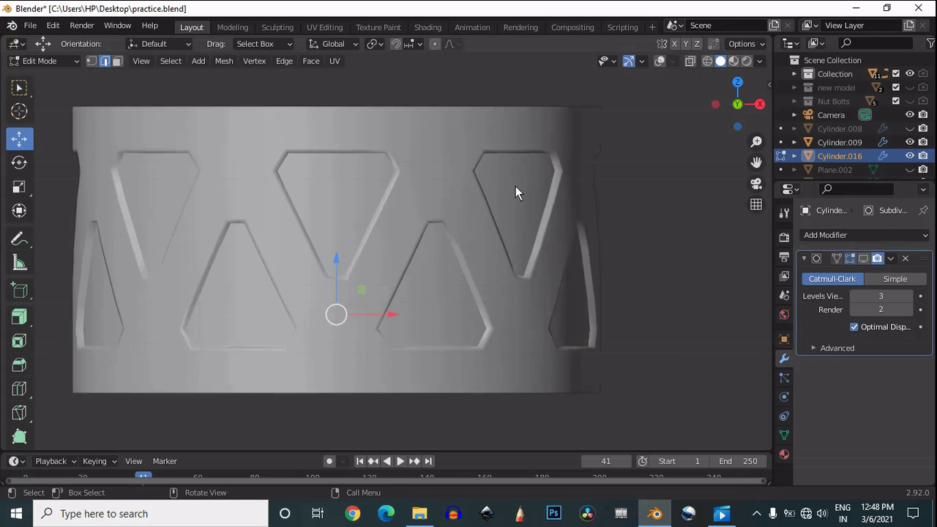
pyautogui.click(659, 61)
pyautogui.scroll(5, 602, 142)
pyautogui.scroll(-2, 395, 249)
pyautogui.hotkey('ctrl', 'r')
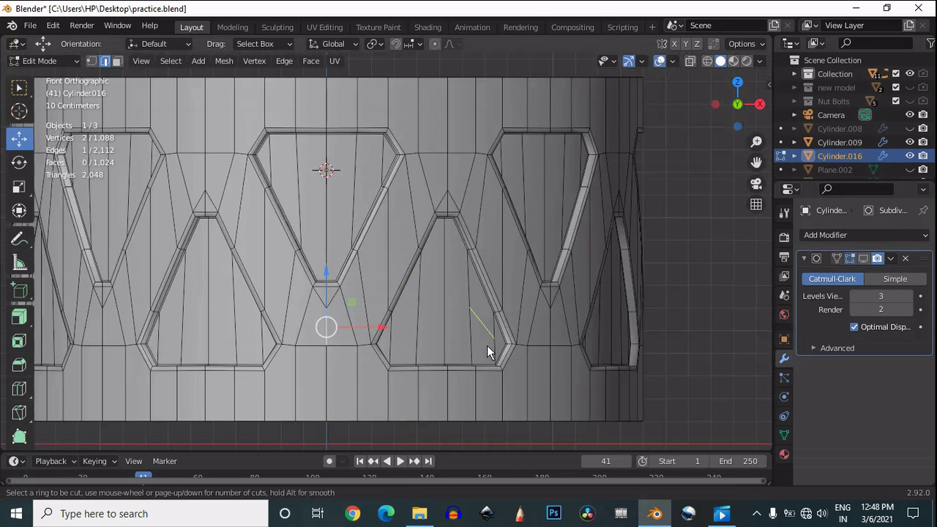
pyautogui.click(385, 252)
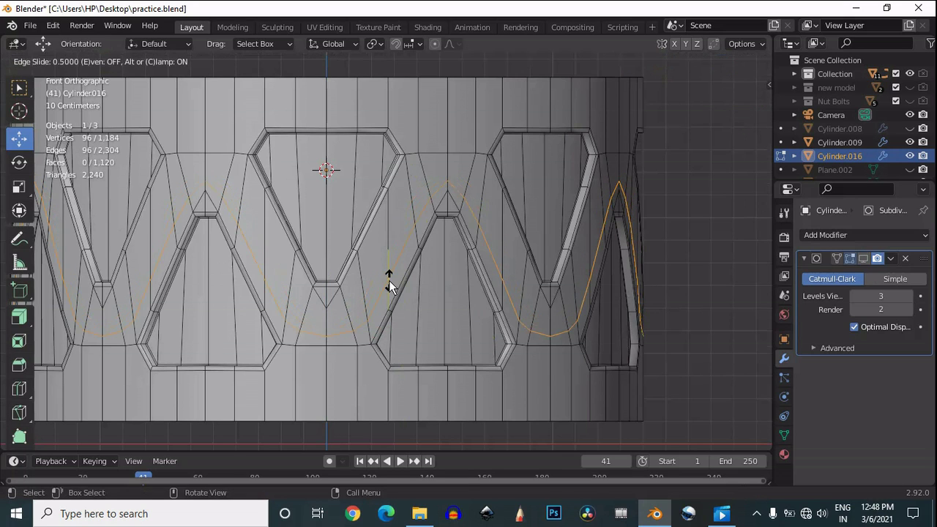
pyautogui.click(389, 283)
pyautogui.hotkey('ctrl', 'r')
pyautogui.click(390, 253)
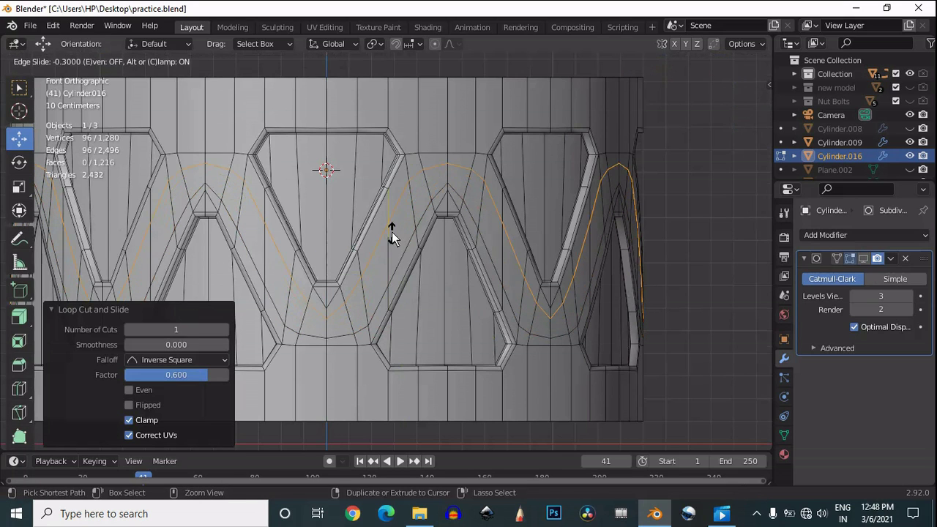
pyautogui.click(392, 227)
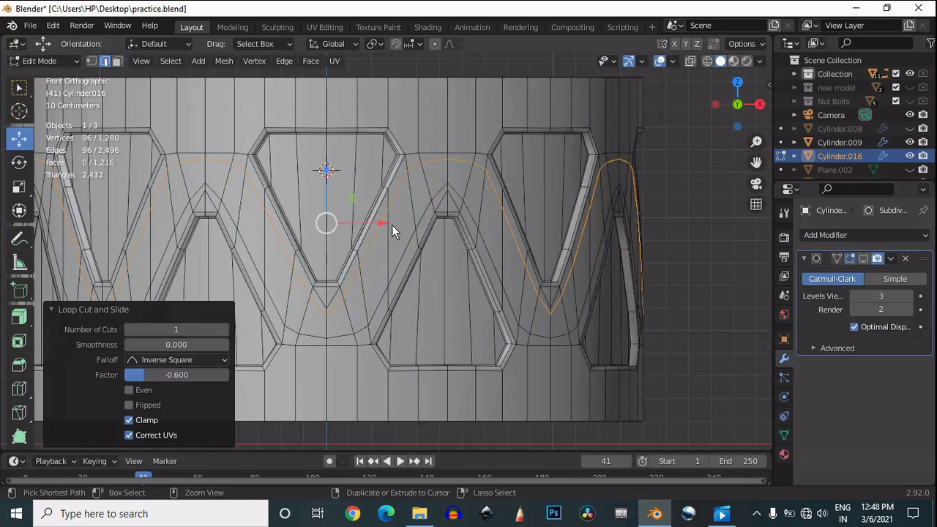
# - Check the smoothed surface without overlays and undo both zigzag loop cuts
pyautogui.click(659, 61)
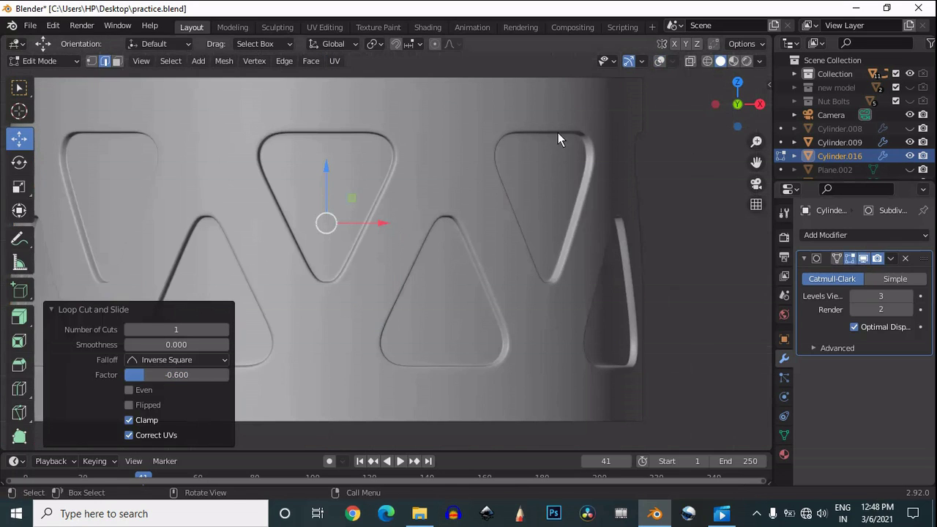
pyautogui.hotkey('ctrl', 'z')
pyautogui.hotkey('ctrl', 'z')
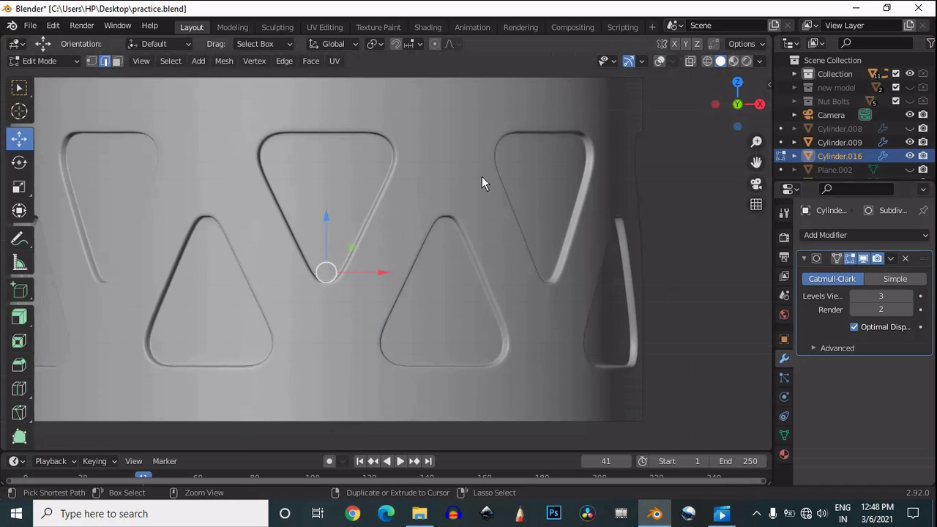
# - Show the overlays, turn off the viewport display of the subdivision, and return to Object Mode with nothing selected
pyautogui.click(659, 61)
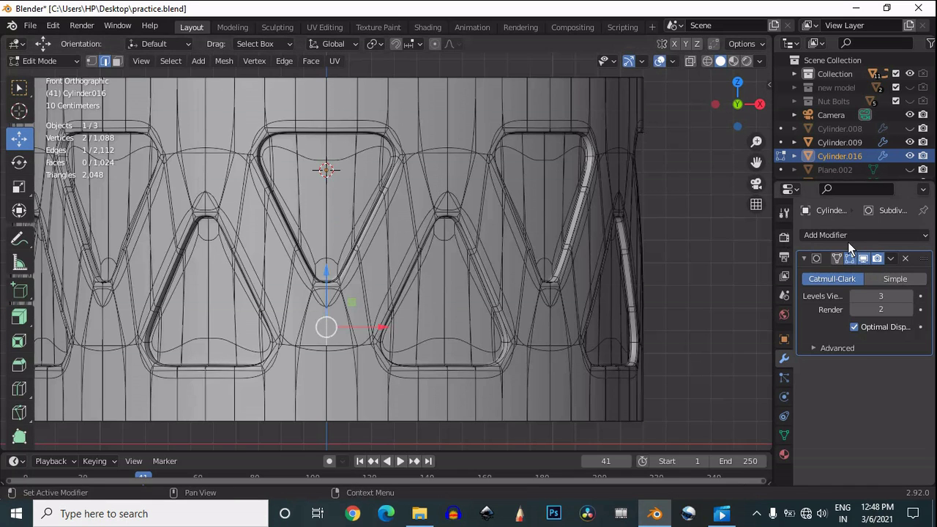
pyautogui.click(862, 260)
pyautogui.click(675, 228)
pyautogui.press('Tab')
pyautogui.scroll(-2, 676, 228)
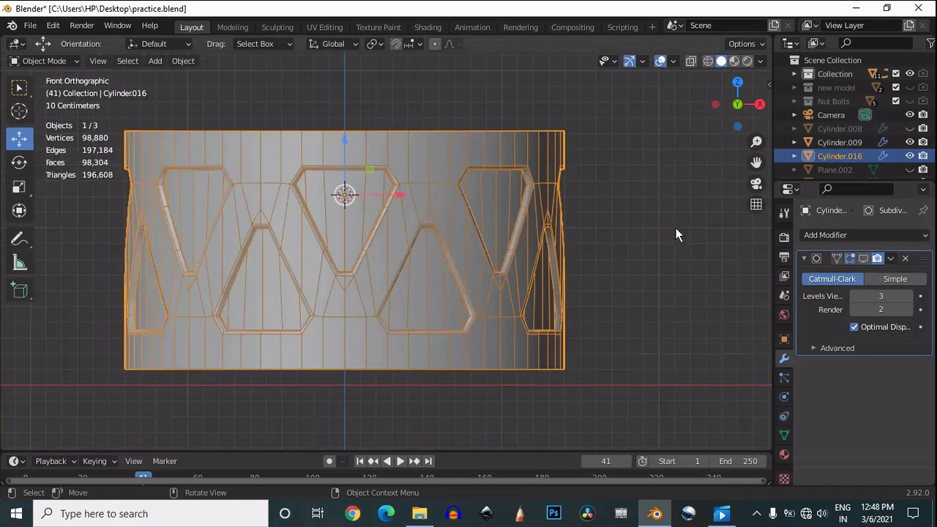
pyautogui.click(675, 228)
# - Move the taller cylinder with separate triangle rows to the opposite side of the interlocking-triangle cylinder
pyautogui.scroll(-2, 664, 219)
pyautogui.moveTo(741, 100); pyautogui.dragTo(620, 220)
pyautogui.scroll(-4, 619, 220)
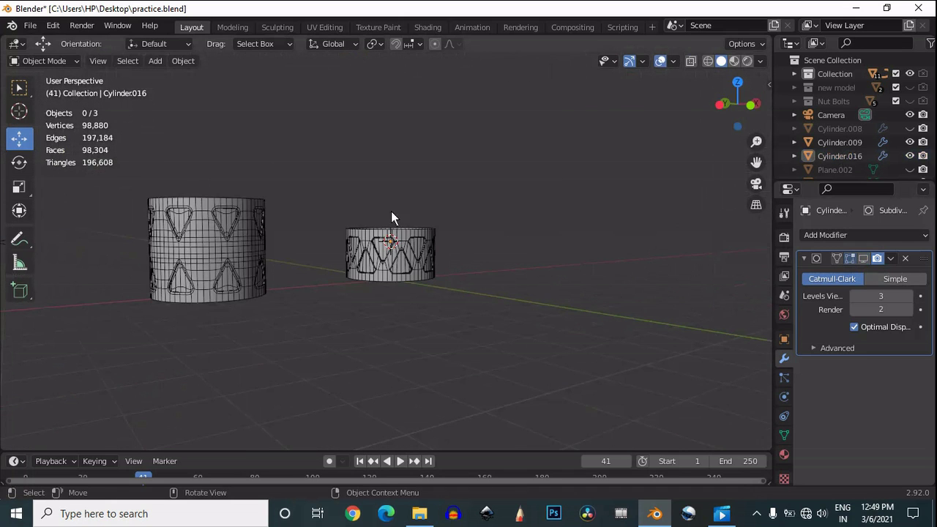
pyautogui.click(258, 254)
pyautogui.moveTo(257, 249); pyautogui.dragTo(588, 219)
pyautogui.click(602, 210)
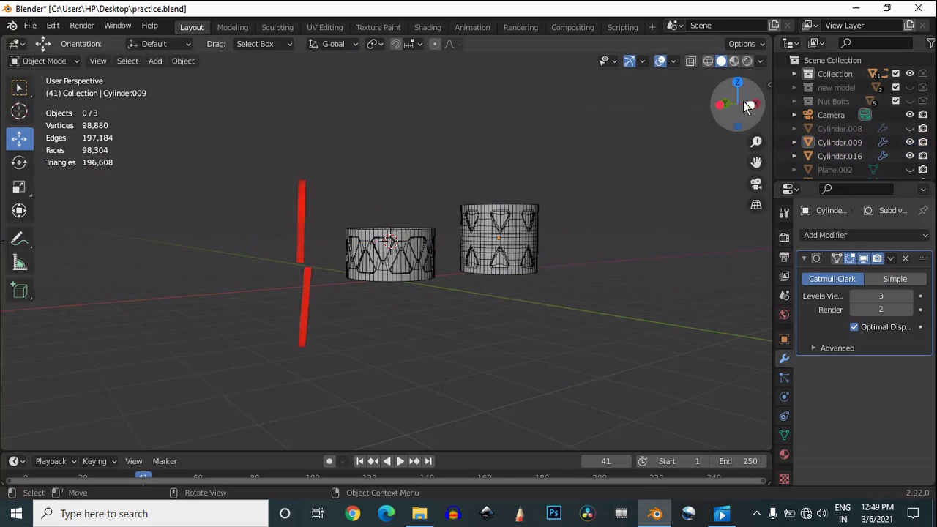
# - Move the taller cylinder closer to the shorter one and lower the shorter cylinder slightly along Z
pyautogui.click(749, 105)
pyautogui.scroll(4, 711, 187)
pyautogui.click(721, 222)
pyautogui.moveTo(723, 225); pyautogui.dragTo(629, 224)
pyautogui.click(414, 264)
pyautogui.scroll(2, 414, 264)
pyautogui.moveTo(364, 169); pyautogui.dragTo(368, 181)
pyautogui.click(516, 172)
# - Hide the overlays and examine both finished cylinders side by side
pyautogui.moveTo(725, 108); pyautogui.dragTo(600, 202)
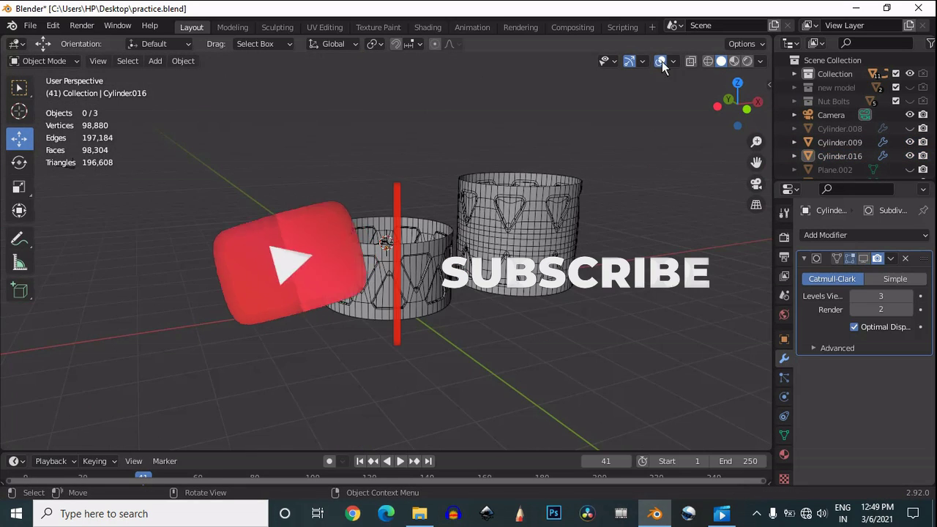
pyautogui.click(660, 61)
pyautogui.moveTo(745, 101); pyautogui.dragTo(683, 80)
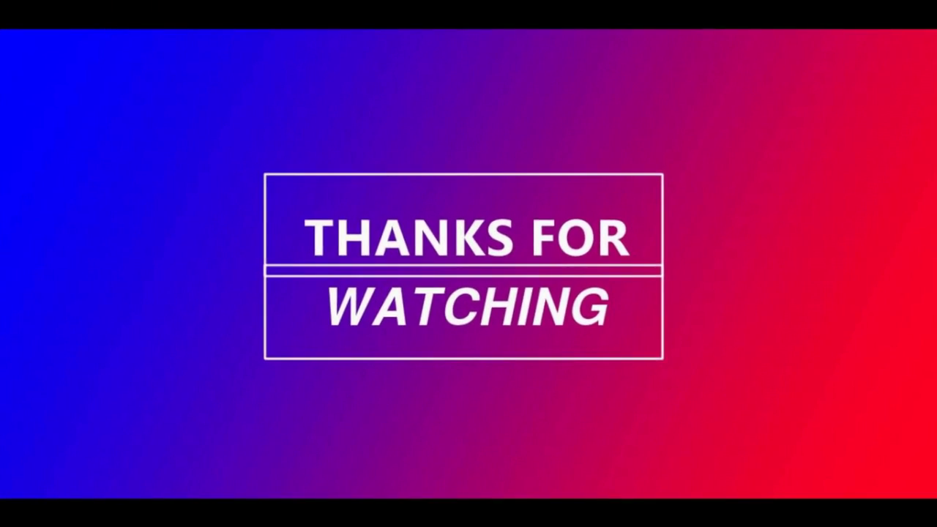